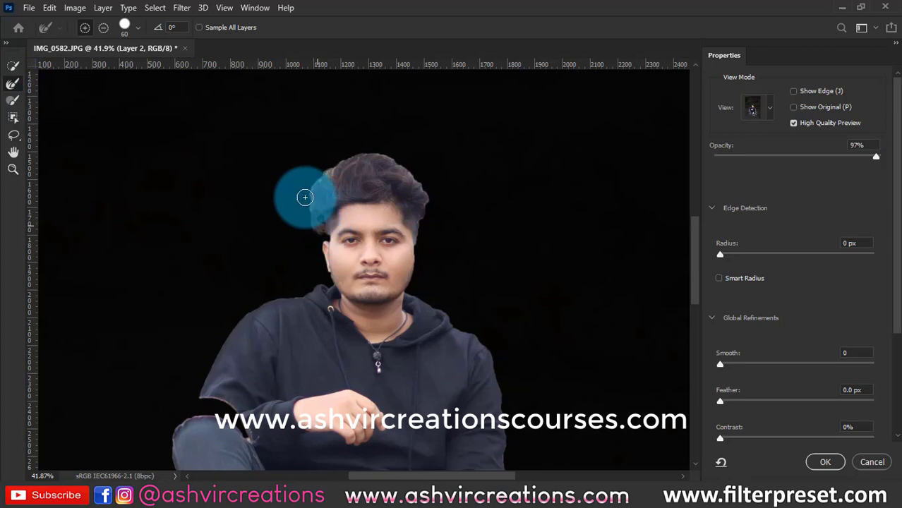
Brush over the outline of the man's hair on both sides with the Refine Edge Brush to clean up the hair selection.
mouse_move(305, 197)
mouse_down()
mouse_move(334, 159)
mouse_move(383, 146)
mouse_move(426, 190)
mouse_up()
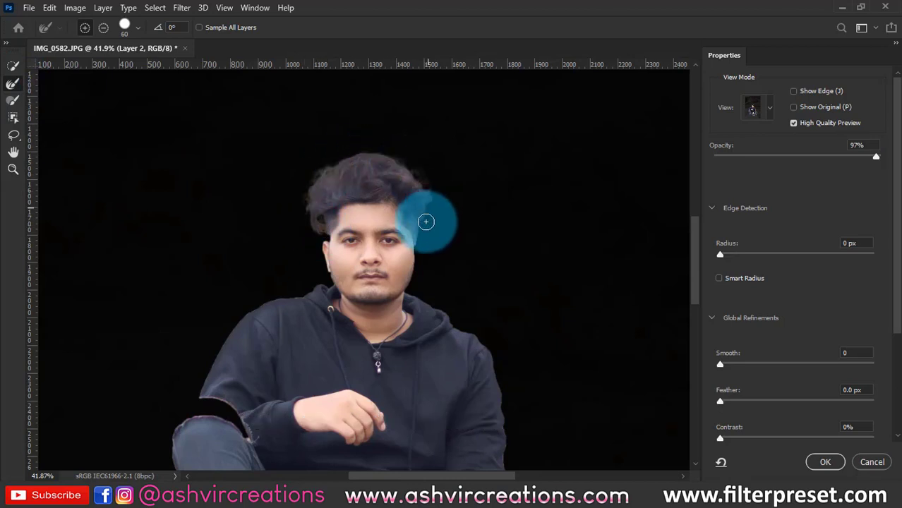
drag(426, 221, 389, 252)
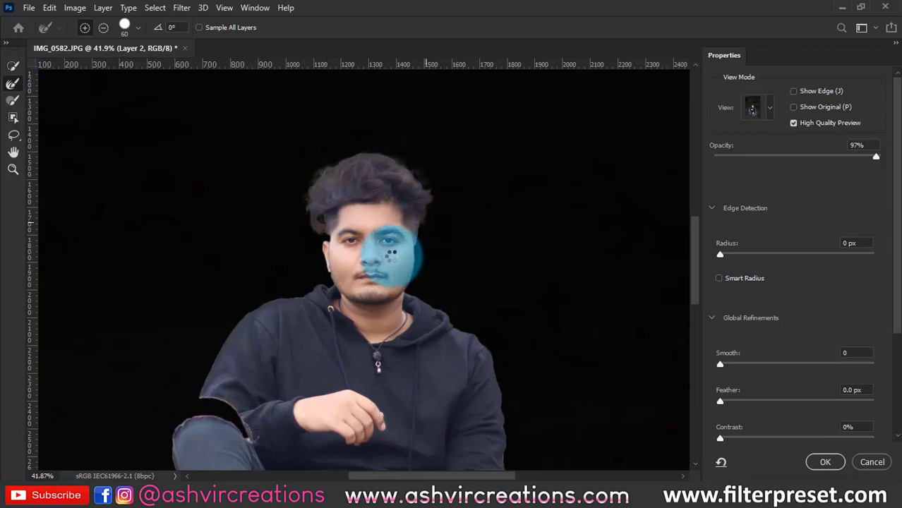
Paint both bare knees back into the selection with the Brush tool and accept the Select and Mask refinement.
click(13, 100)
drag(229, 312, 331, 193)
mouse_move(332, 243)
mouse_down()
mouse_move(370, 338)
mouse_move(326, 307)
mouse_up()
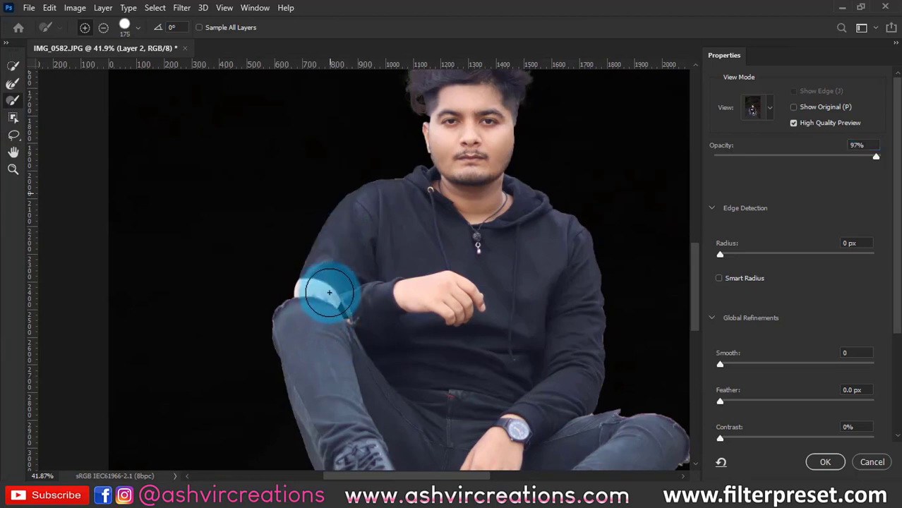
mouse_move(334, 290)
mouse_down()
mouse_move(378, 273)
mouse_move(310, 307)
mouse_up()
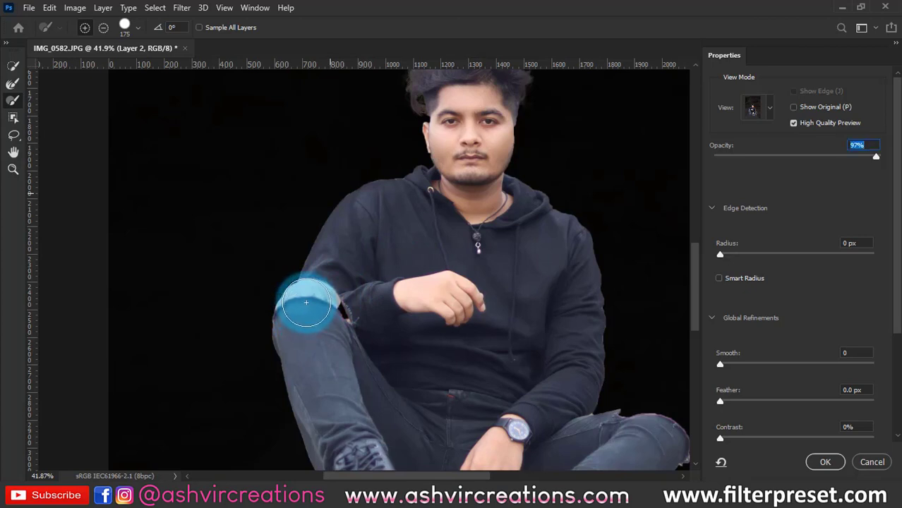
mouse_move(298, 311)
mouse_down()
mouse_move(347, 319)
mouse_move(354, 332)
mouse_up()
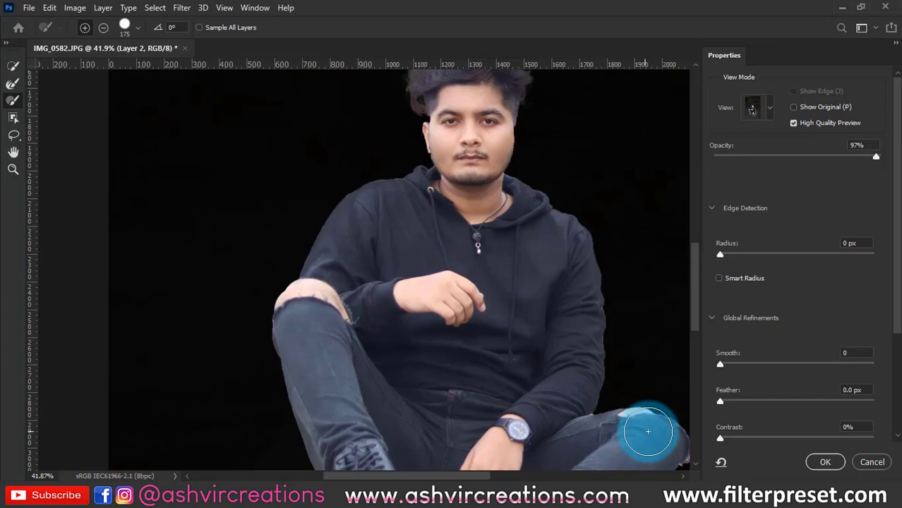
click(655, 442)
click(826, 464)
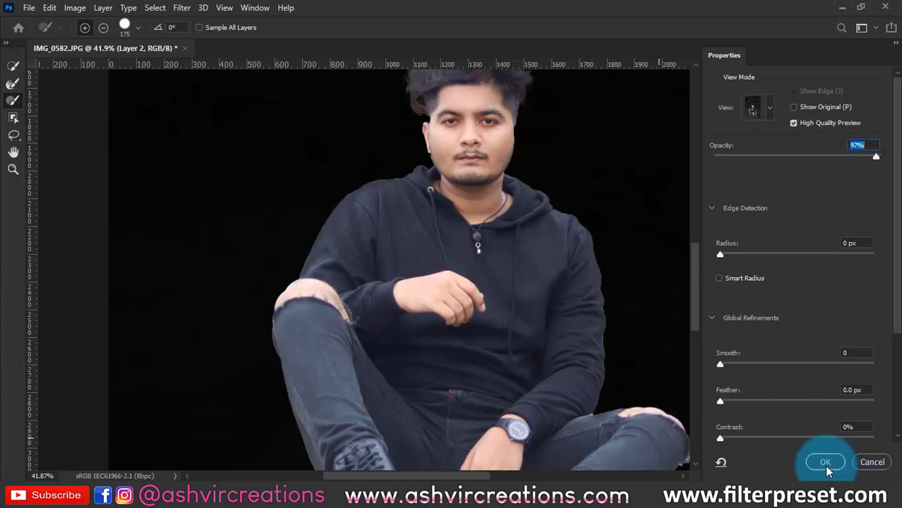
Deselect the man's outline, show the Layer 2 copy cutout, and switch to the Move tool.
scroll(525, 224, down, 6)
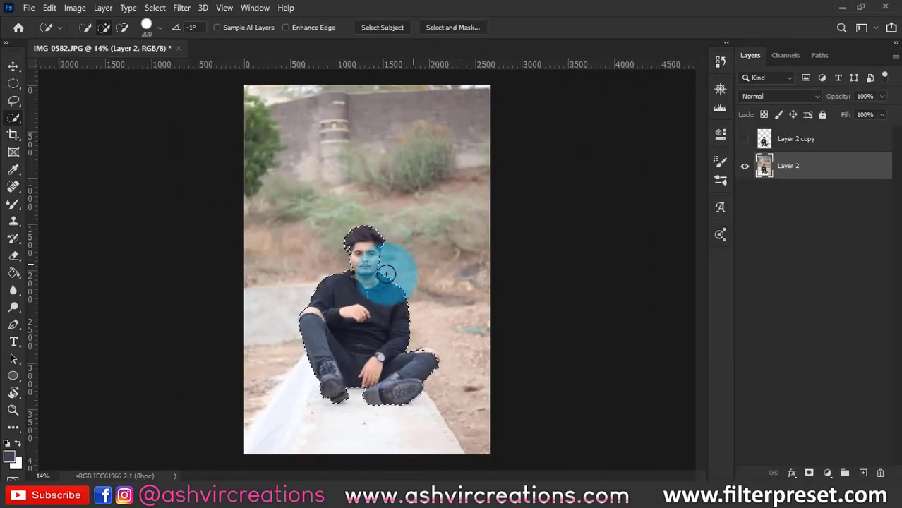
right_click(385, 274)
click(424, 129)
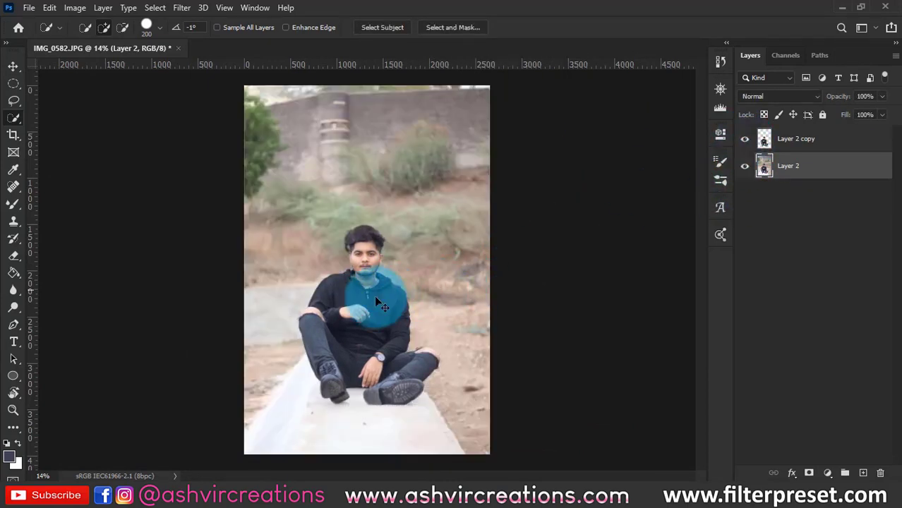
key(v)
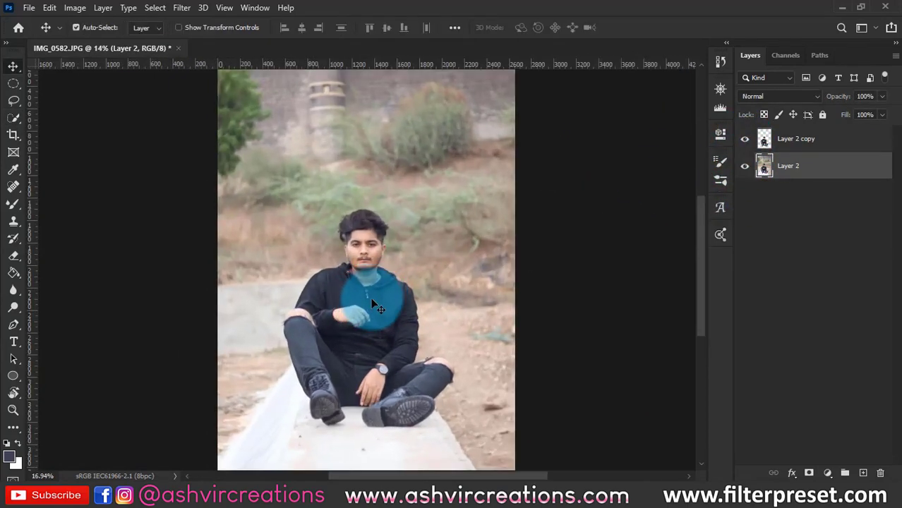
click(29, 9)
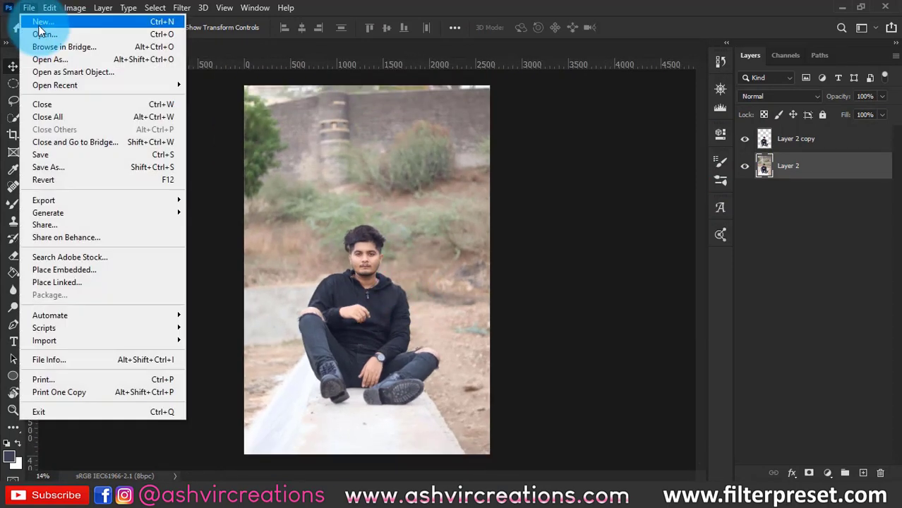
click(35, 31)
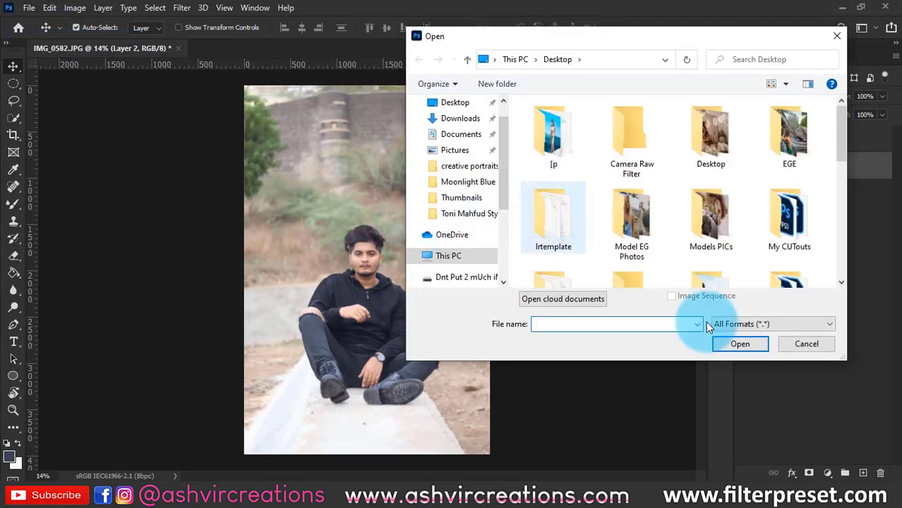
click(806, 343)
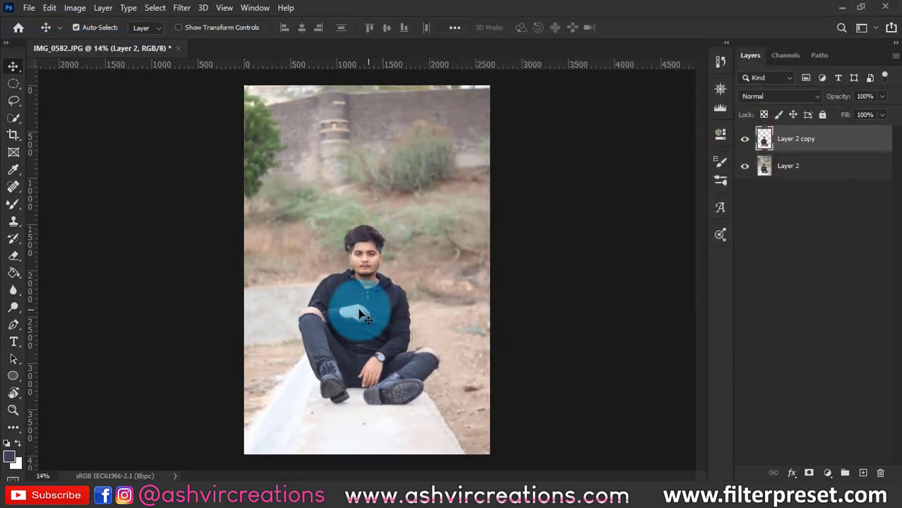
Expand the canvas well beyond the photo on all sides with the Crop tool, shift the photo slightly, and apply it.
click(13, 136)
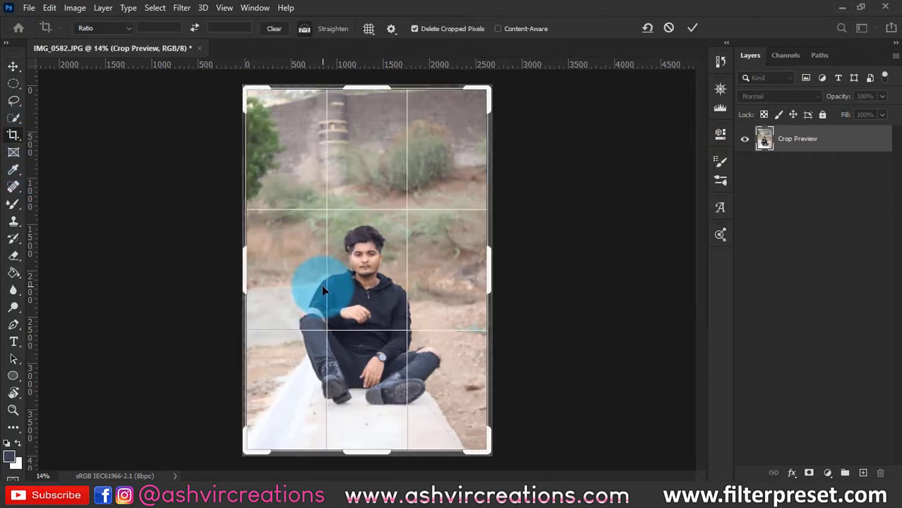
scroll(298, 184, down, 2)
scroll(298, 183, down, 2)
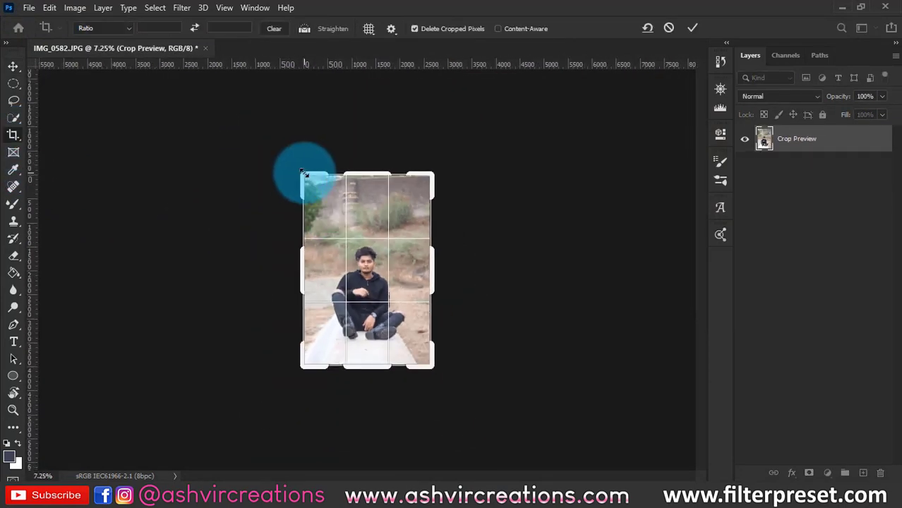
drag(302, 177, 240, 132)
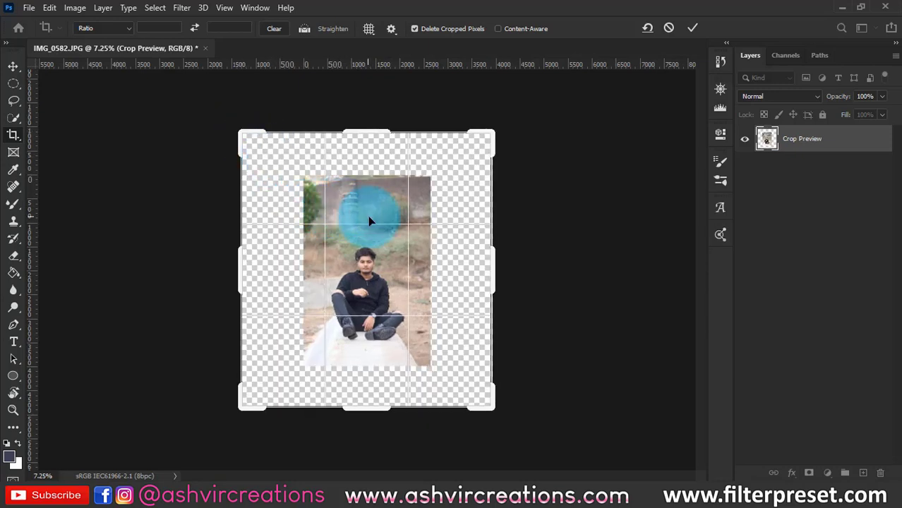
drag(368, 216, 373, 228)
key(Return)
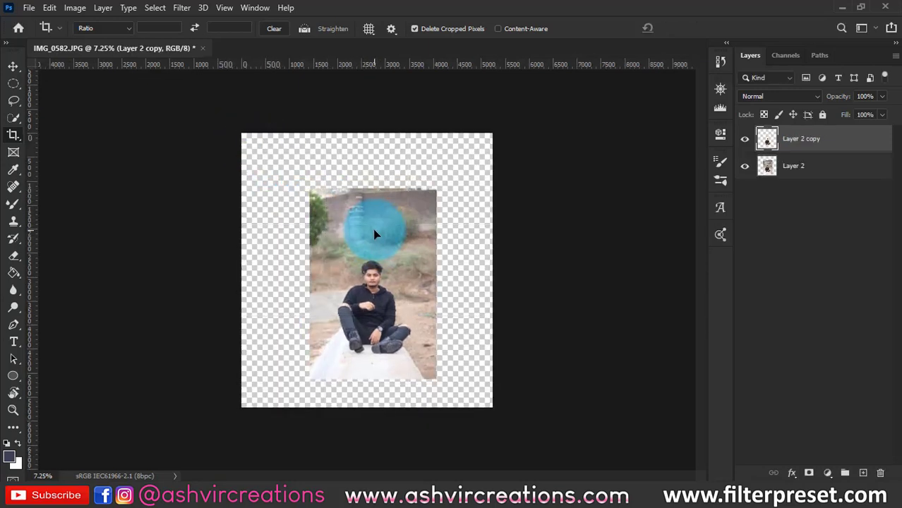
Open the neon.jpg sunset car image from the Desktop.
key(ctrl+0)
click(13, 65)
click(29, 7)
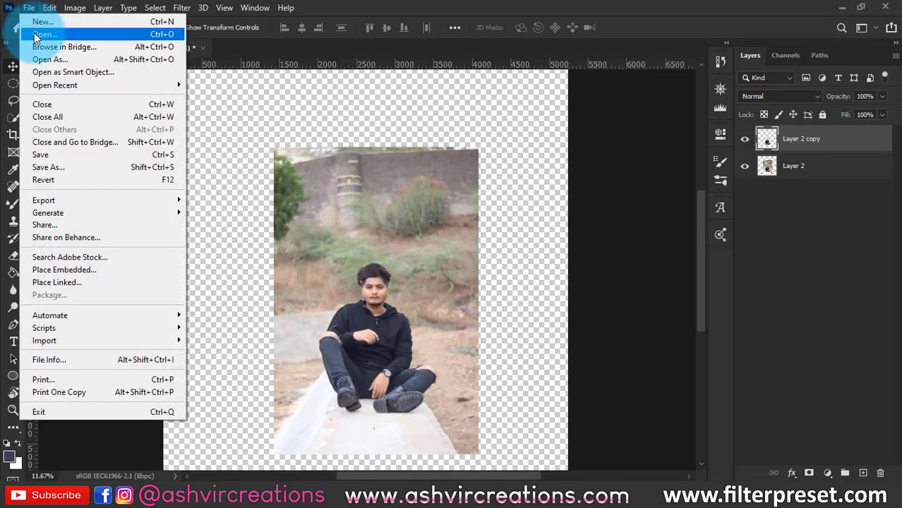
click(38, 35)
scroll(614, 232, down, 5)
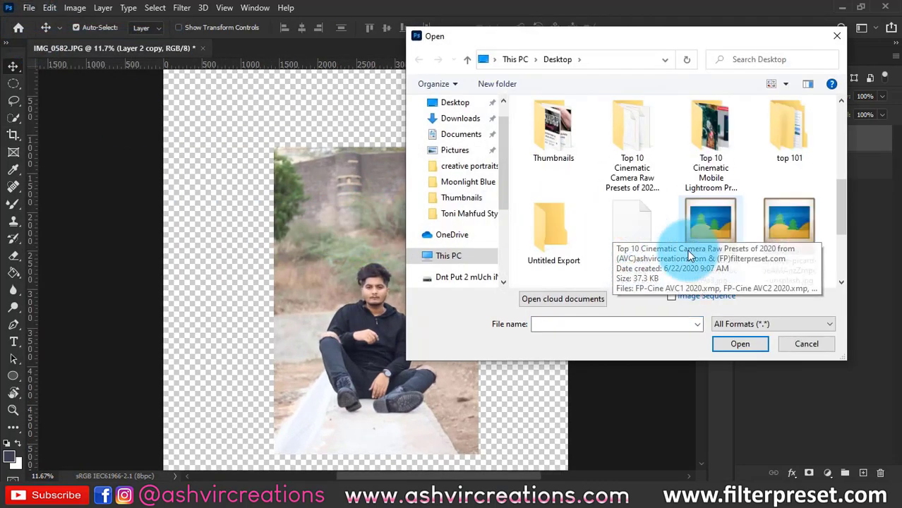
scroll(690, 255, down, 3)
double_click(638, 224)
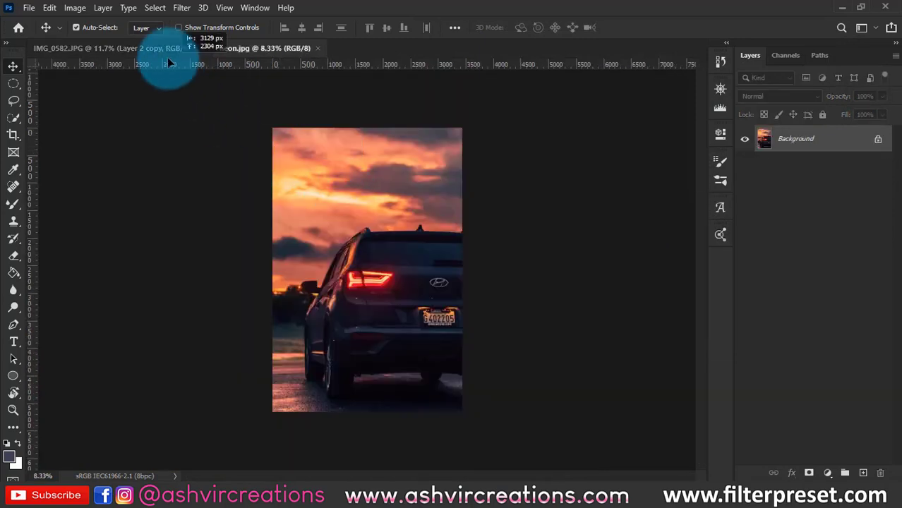
Bring the car image into the IMG_0582.JPG document and place its layer directly beneath the Layer 2 copy cutout.
drag(167, 57, 343, 223)
key(ctrl+plus)
drag(820, 144, 815, 176)
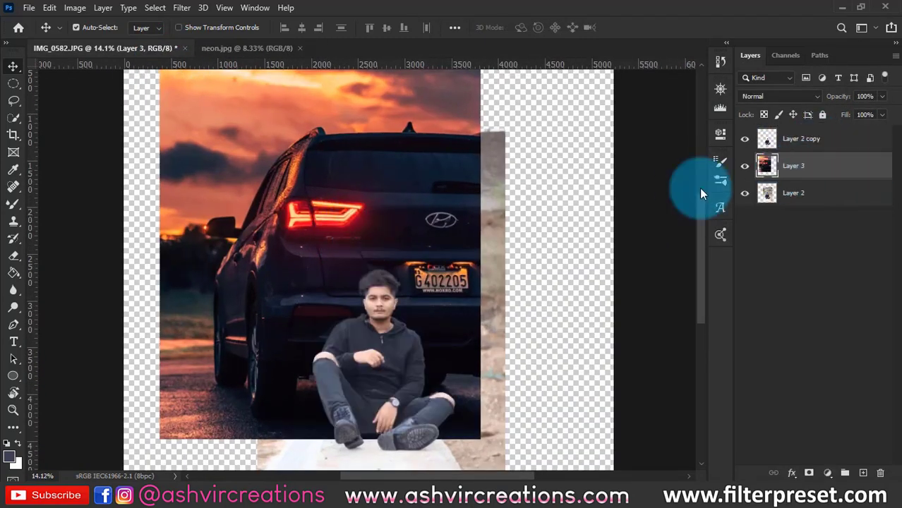
Move the car layer behind the seated man and scale it proportionally to about 64% with Free Transform.
scroll(445, 187, down, 1)
drag(431, 167, 429, 214)
scroll(429, 213, down, 5)
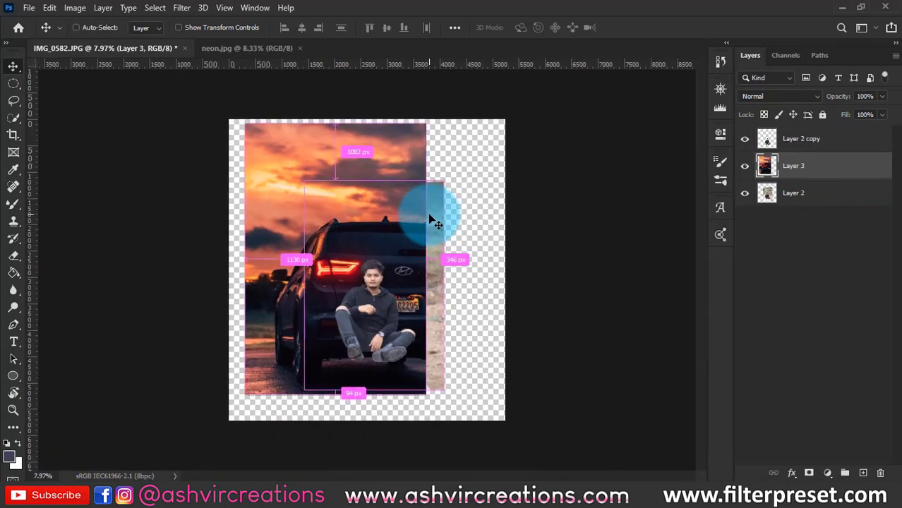
key(ctrl+t)
drag(243, 120, 318, 196)
scroll(381, 247, up, 6)
drag(385, 247, 357, 181)
scroll(360, 226, down, 3)
drag(250, 128, 267, 155)
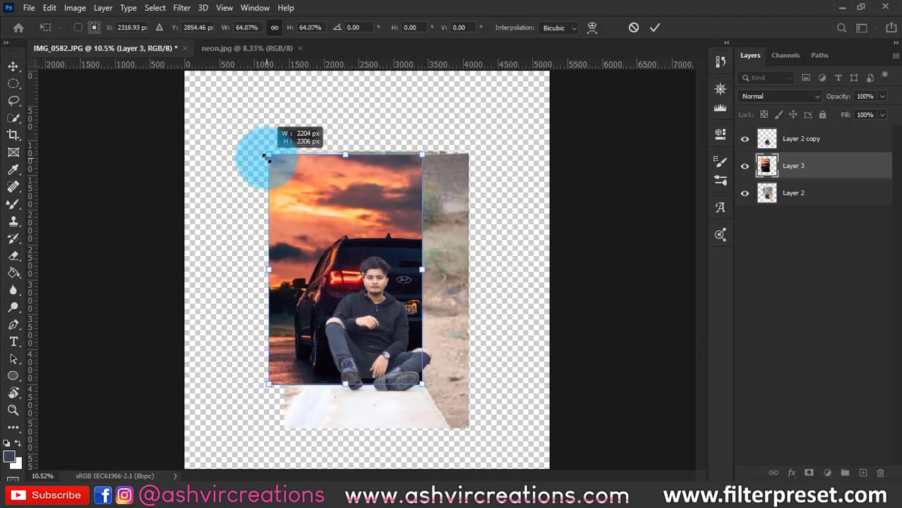
scroll(374, 325, up, 8)
drag(424, 127, 418, 135)
scroll(415, 146, down, 8)
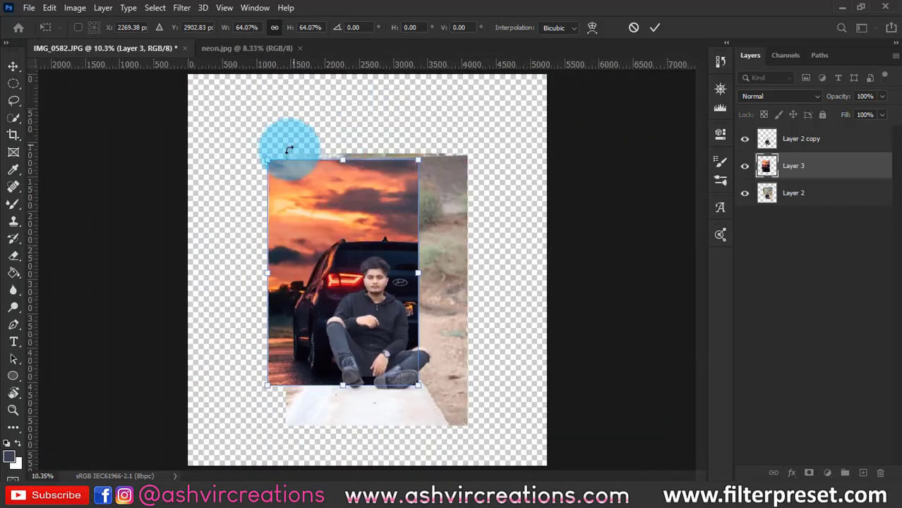
Fine-tune the car layer to about 63% scale, position it so the man sits before the car's rear, and apply the transform.
drag(267, 160, 271, 165)
scroll(364, 212, up, 4)
drag(369, 165, 417, 218)
scroll(363, 164, up, 7)
scroll(386, 188, down, 4)
scroll(417, 178, up, 2)
scroll(416, 176, down, 3)
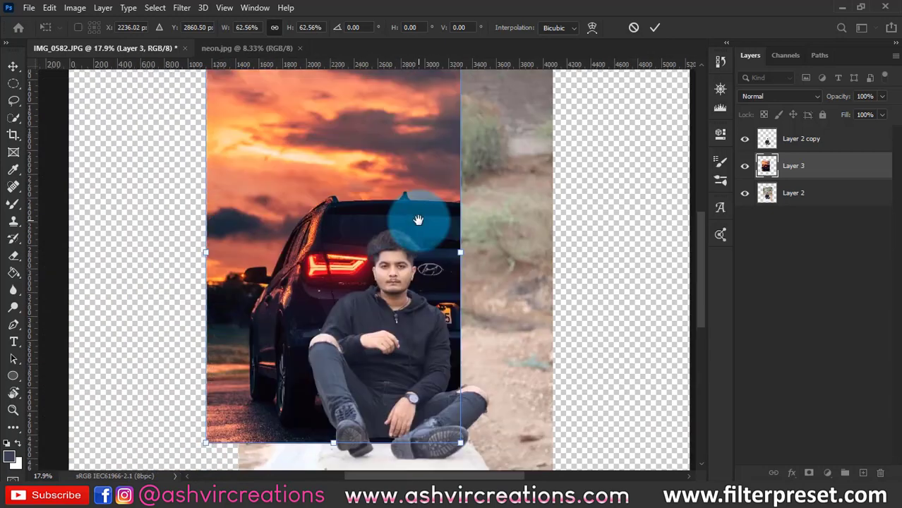
scroll(417, 216, down, 2)
drag(240, 88, 258, 103)
scroll(388, 247, up, 1)
scroll(388, 250, up, 3)
scroll(354, 247, down, 4)
scroll(412, 223, up, 6)
drag(412, 223, 409, 126)
key(Return)
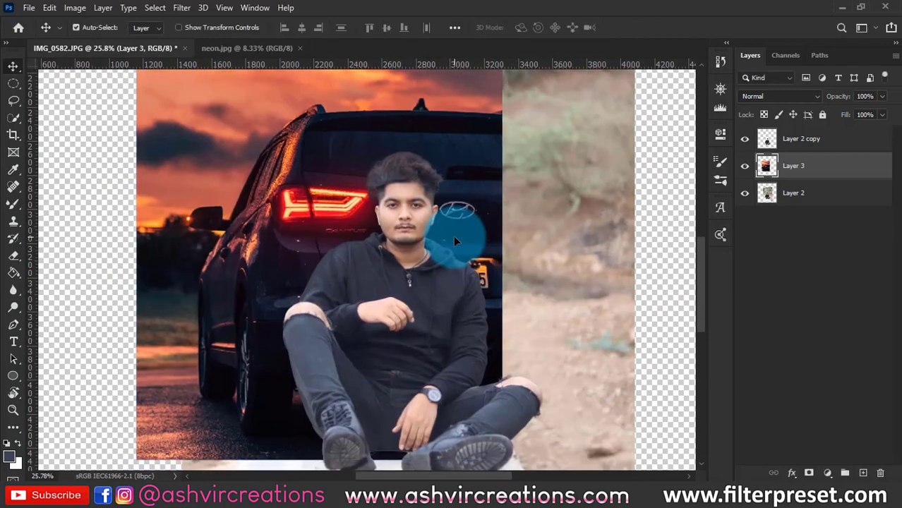
Start a crop with the 4:5 (8:10) ratio and pull the frame in around the man and the car image.
scroll(453, 235, down, 1)
scroll(453, 235, up, 2)
scroll(453, 235, down, 2)
key(c)
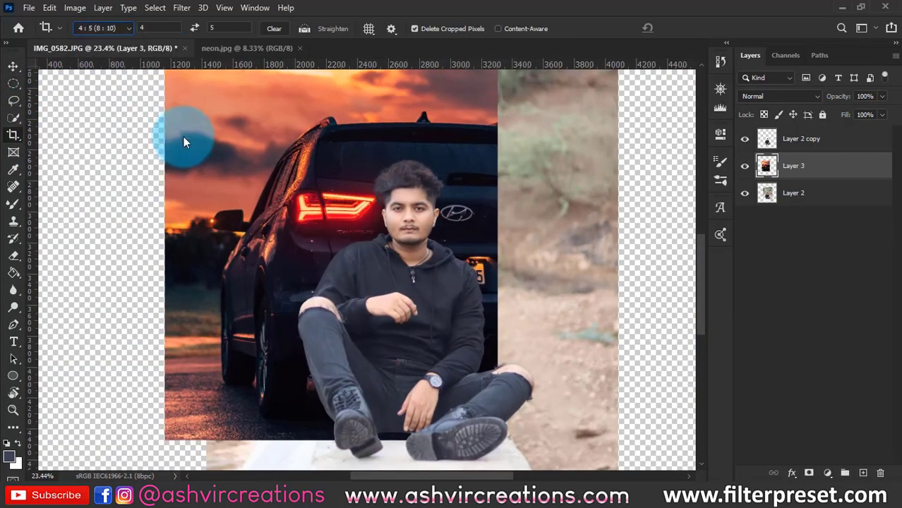
scroll(270, 157, down, 7)
drag(519, 406, 471, 345)
drag(386, 246, 412, 212)
scroll(441, 244, up, 7)
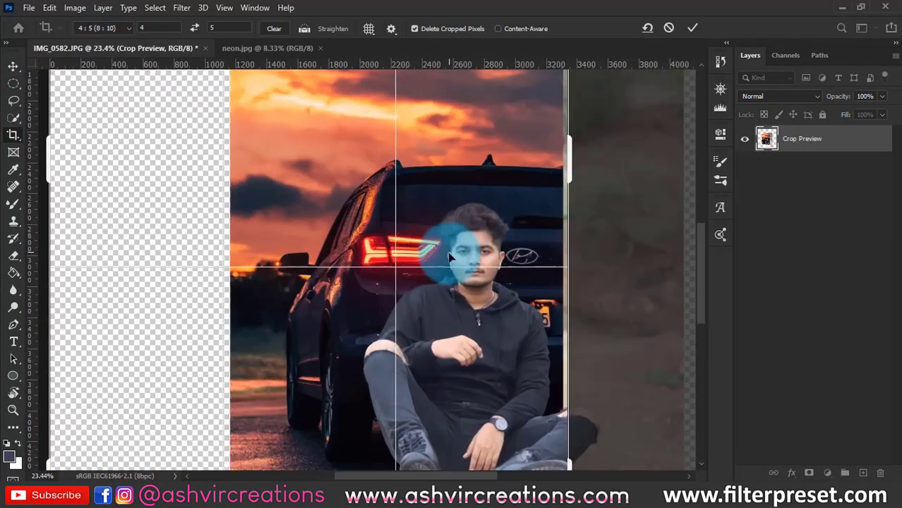
Align the crop frame's right and lower edges with the borders of the car image.
drag(477, 230, 575, 315)
scroll(503, 245, up, 5)
scroll(575, 315, up, 5)
drag(551, 424, 397, 226)
scroll(397, 225, down, 3)
drag(318, 127, 506, 343)
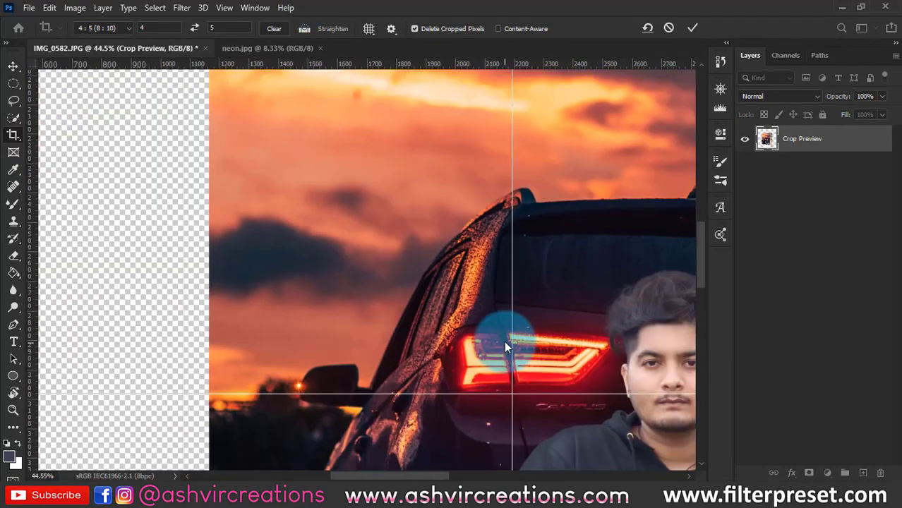
drag(487, 423, 342, 113)
scroll(342, 333, up, 9)
drag(290, 436, 693, 367)
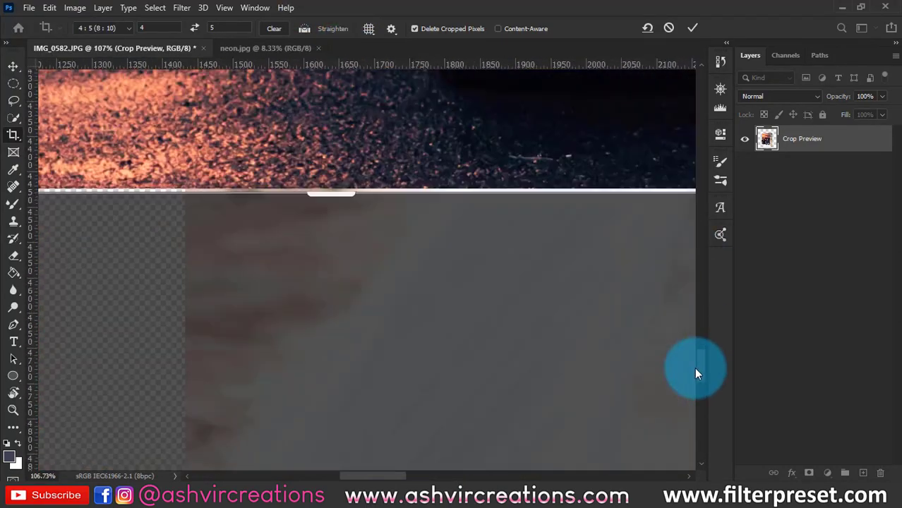
scroll(542, 207, up, 10)
scroll(542, 207, down, 8)
drag(535, 216, 533, 227)
scroll(534, 228, down, 8)
drag(621, 141, 546, 305)
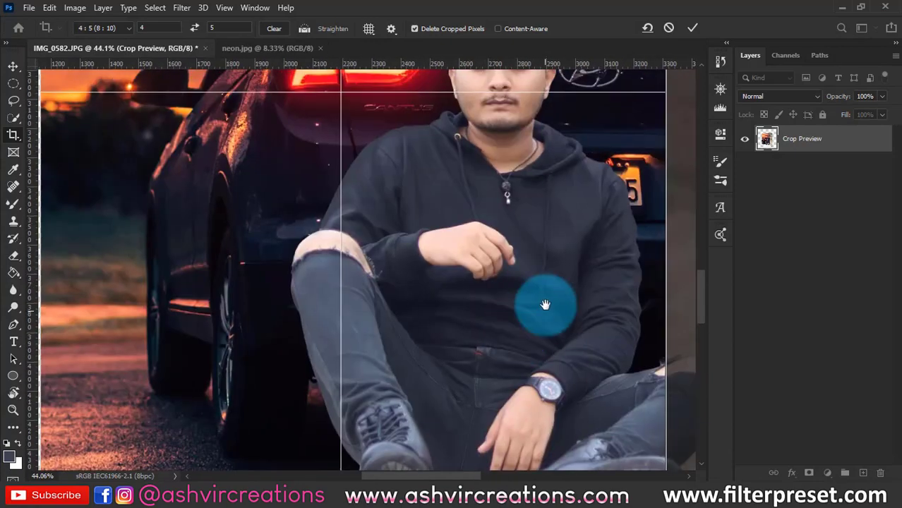
Shrink the crop frame from its upper-left corner to the car image's left border and apply the crop.
scroll(545, 305, down, 10)
drag(272, 155, 301, 229)
scroll(389, 291, up, 5)
drag(213, 84, 215, 83)
key(Return)
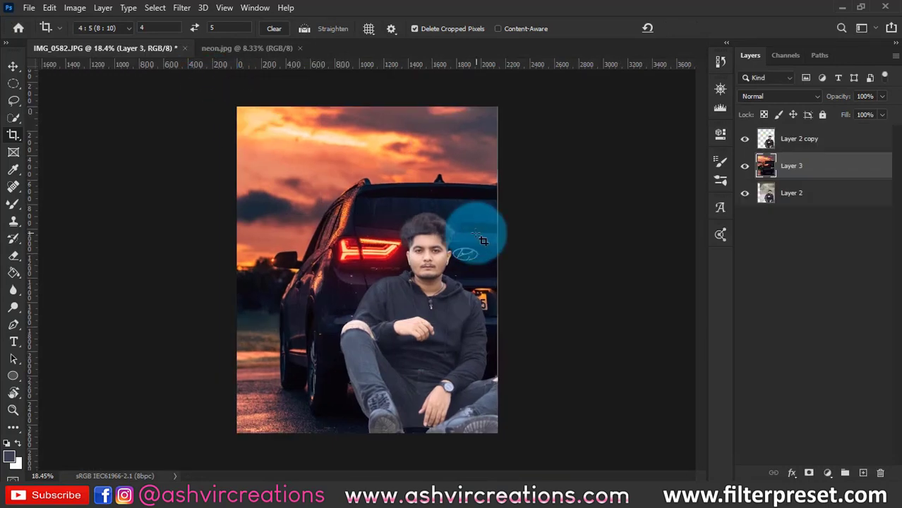
Stretch the car layer slightly with Free Transform to cover the thin gap along the canvas's right edge, and apply it.
click(483, 179)
scroll(484, 180, up, 1)
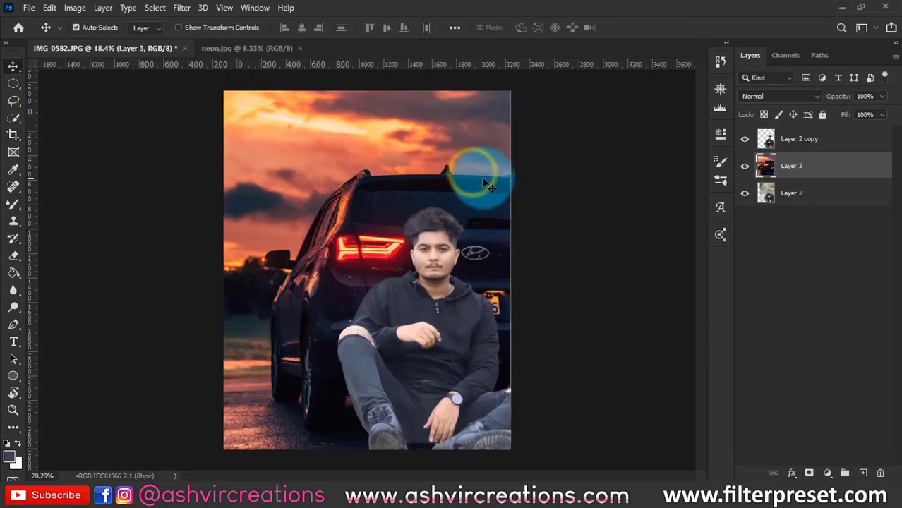
key(ctrl+t)
drag(512, 270, 511, 269)
double_click(467, 223)
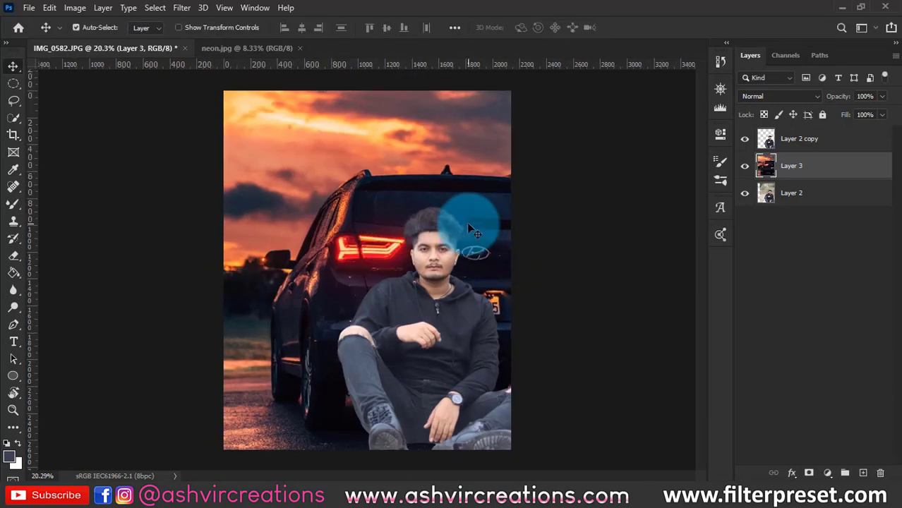
scroll(468, 224, up, 1)
scroll(458, 166, up, 2)
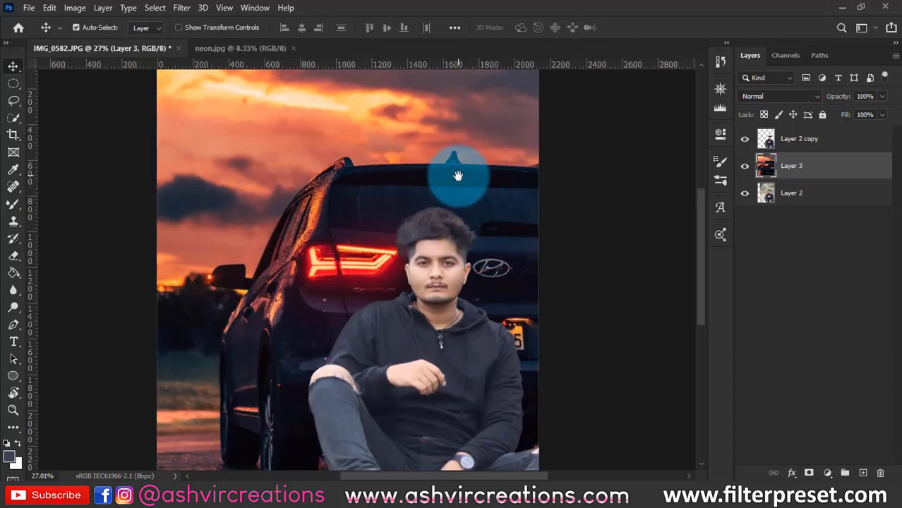
drag(458, 176, 457, 94)
scroll(458, 94, down, 1)
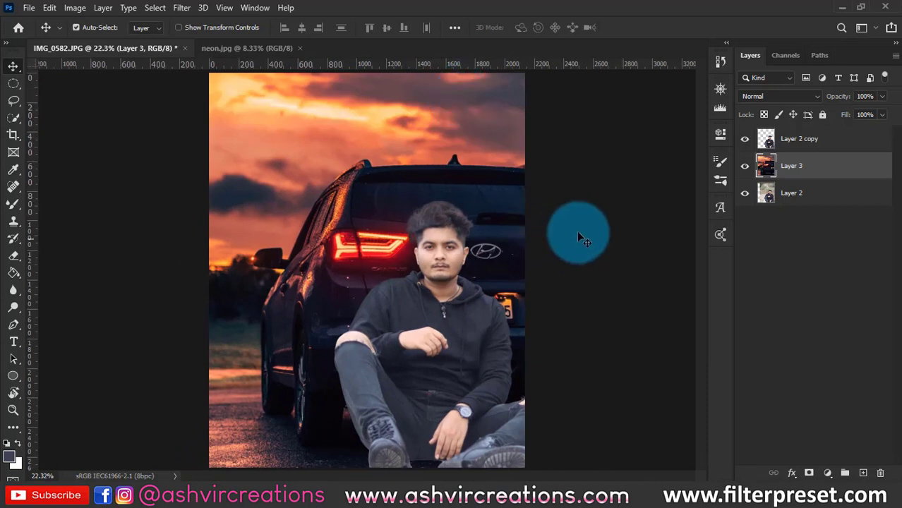
Apply Levels to the man cutout layer with the black input level set to 19.
click(826, 141)
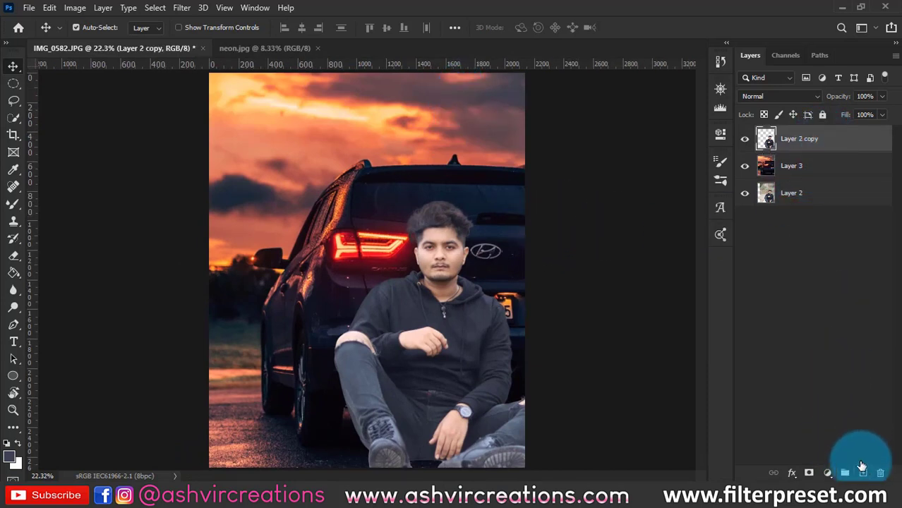
key(ctrl+l)
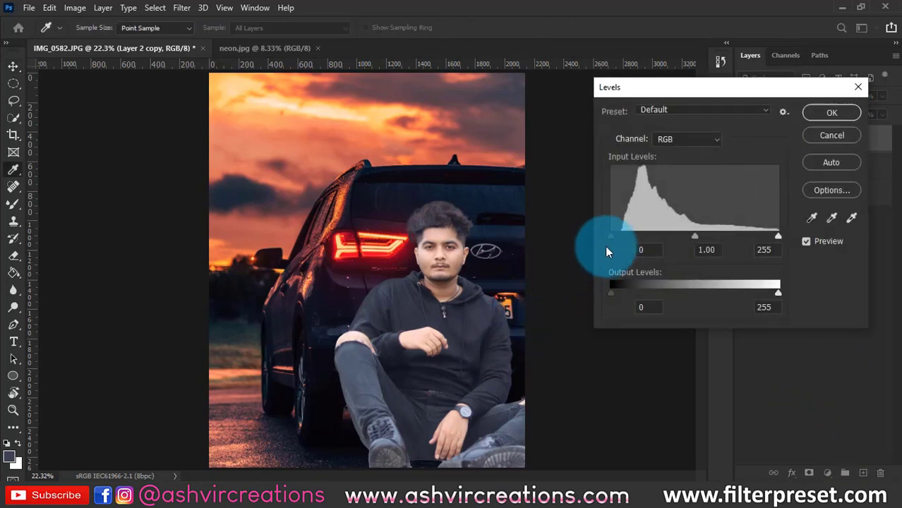
drag(606, 247, 624, 243)
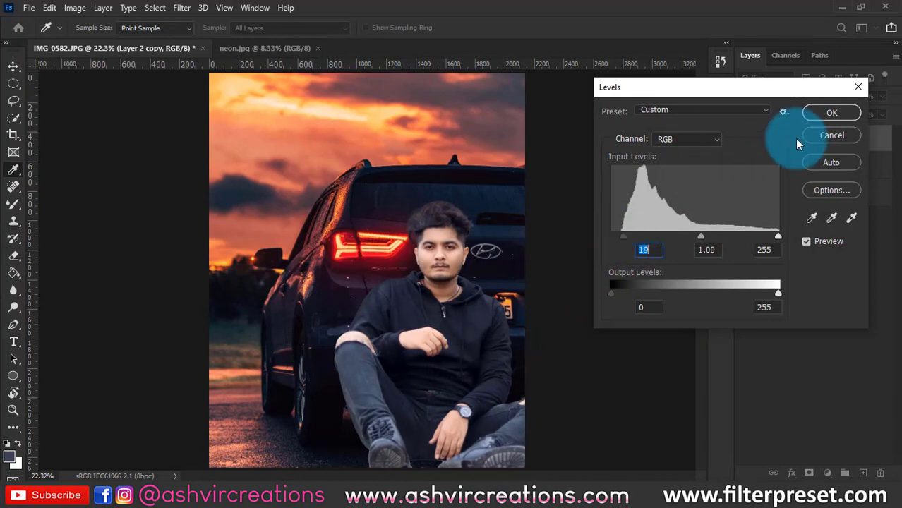
click(829, 112)
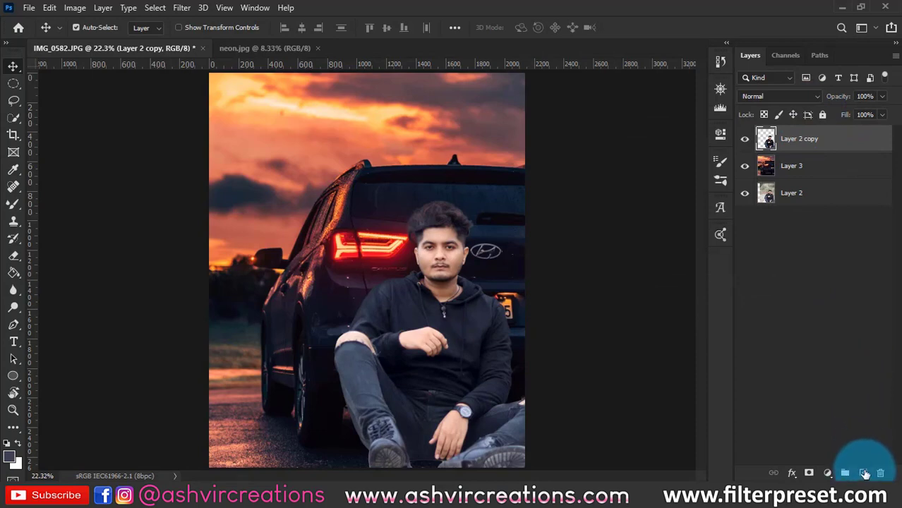
Add a new layer above the man cutout and clip it to that cutout.
click(862, 473)
right_click(837, 141)
click(699, 252)
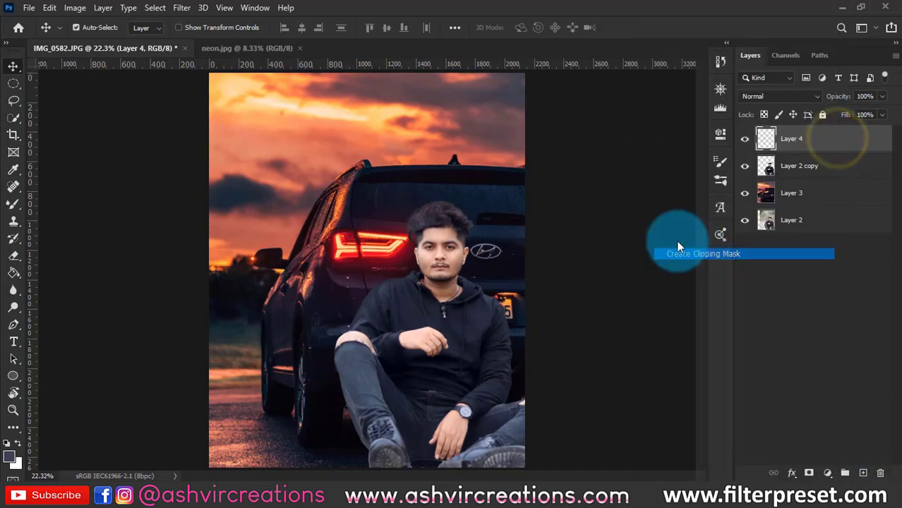
Paint dark shading over the man's legs with a 1000 px soft brush and set the clipped layer to Multiply.
click(14, 202)
click(67, 204)
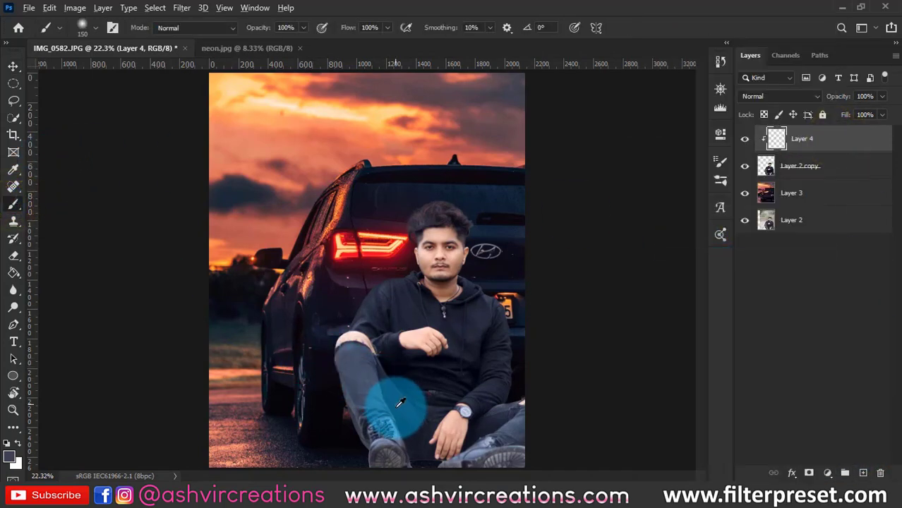
scroll(386, 400, down, 2)
key(])
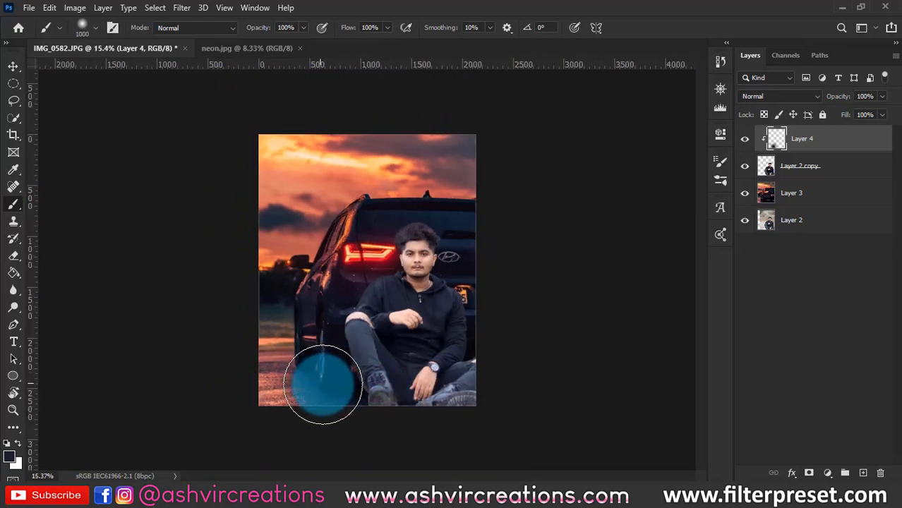
click(776, 96)
click(764, 148)
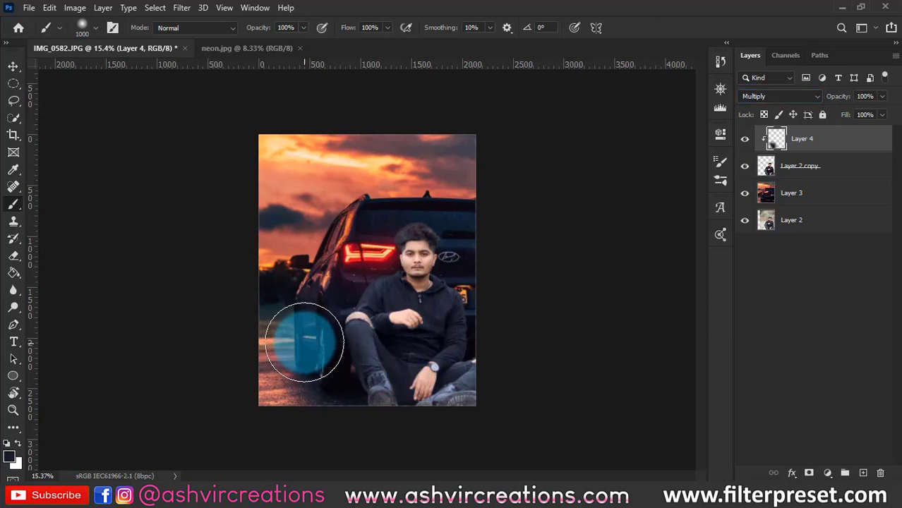
drag(304, 353, 304, 379)
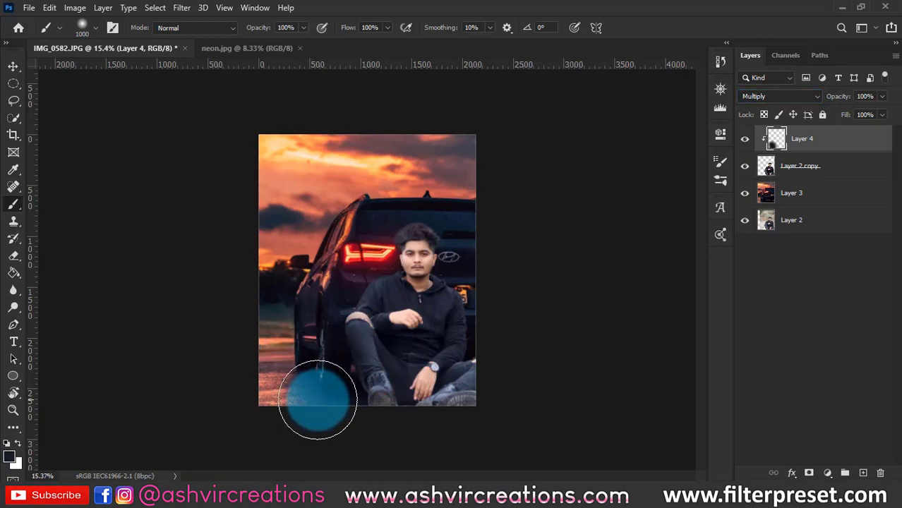
Darken the man's bent leg further, reducing the brush size to 600 px.
scroll(308, 368, up, 5)
key([)
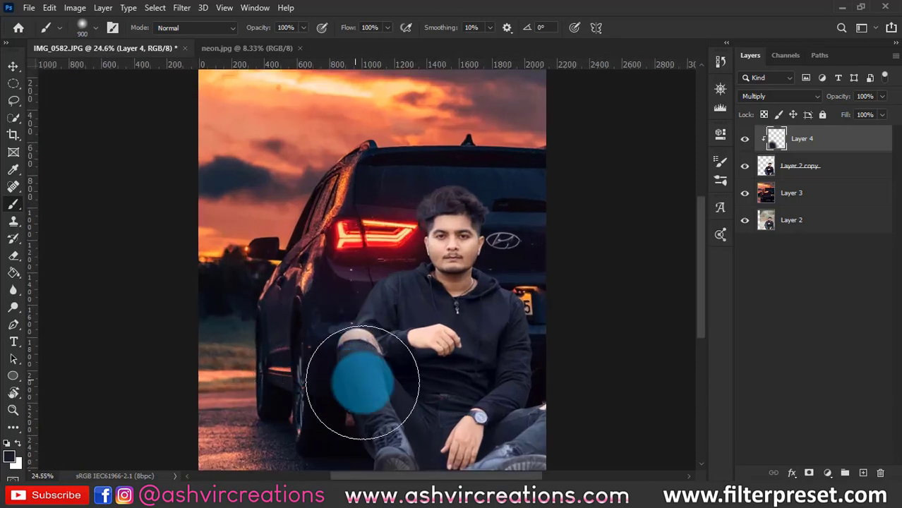
scroll(360, 361, down, 4)
key(bracketleft)
key(bracketleft)
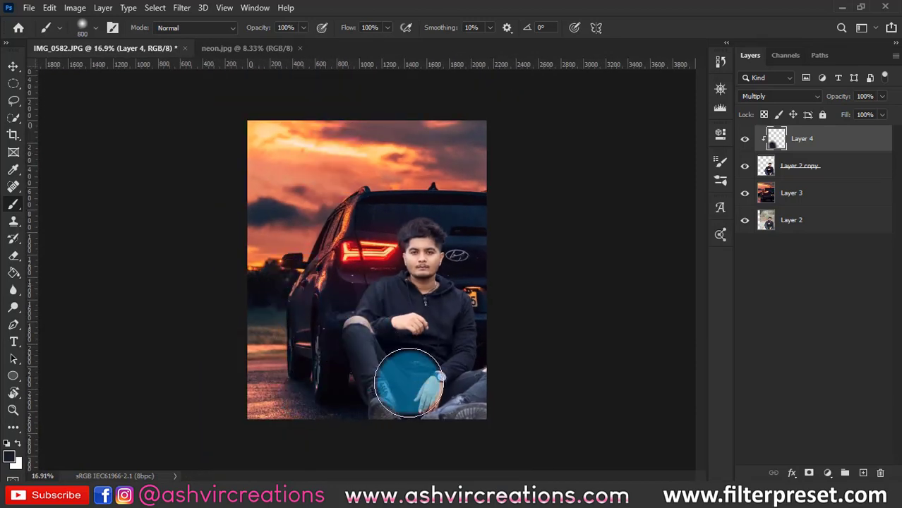
scroll(384, 395, up, 2)
key(bracketleft)
key(bracketleft)
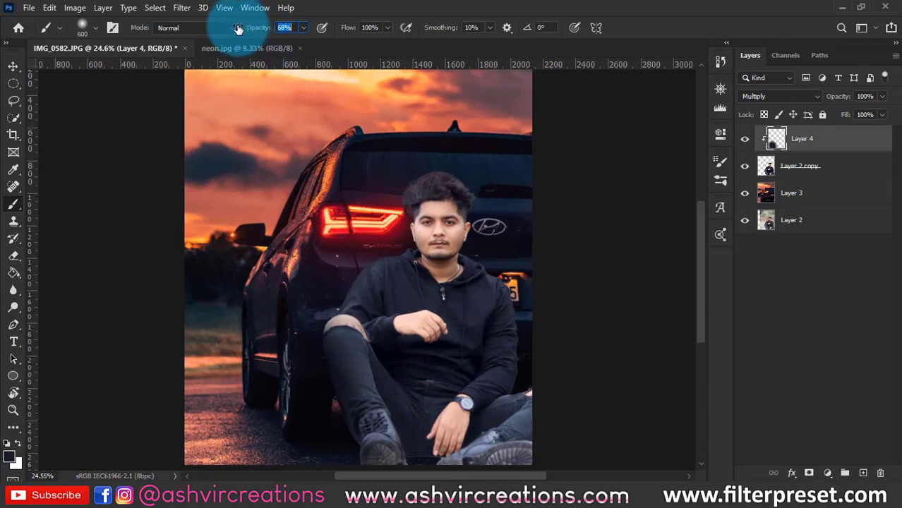
Set the brush to 50% opacity and 400 px, and shade the bent leg below the knee.
drag(226, 28, 225, 28)
key(bracketleft)
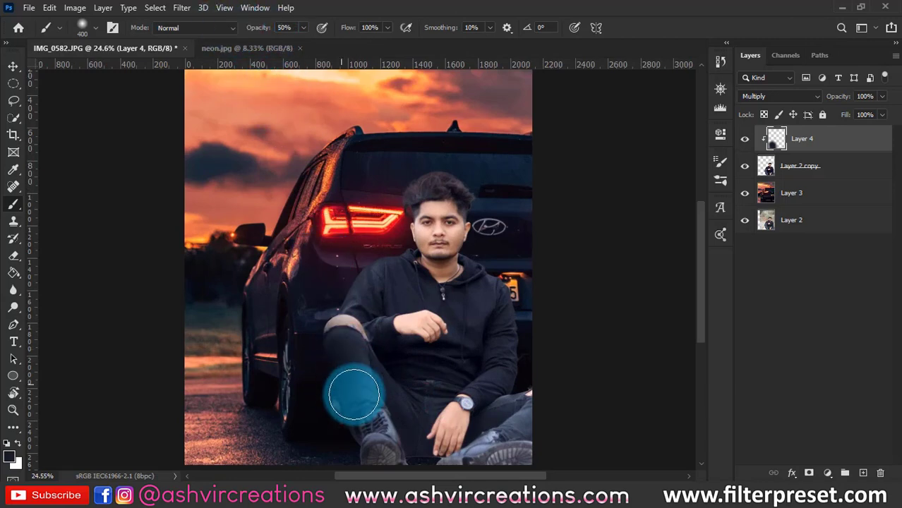
scroll(400, 361, up, 2)
drag(406, 347, 426, 229)
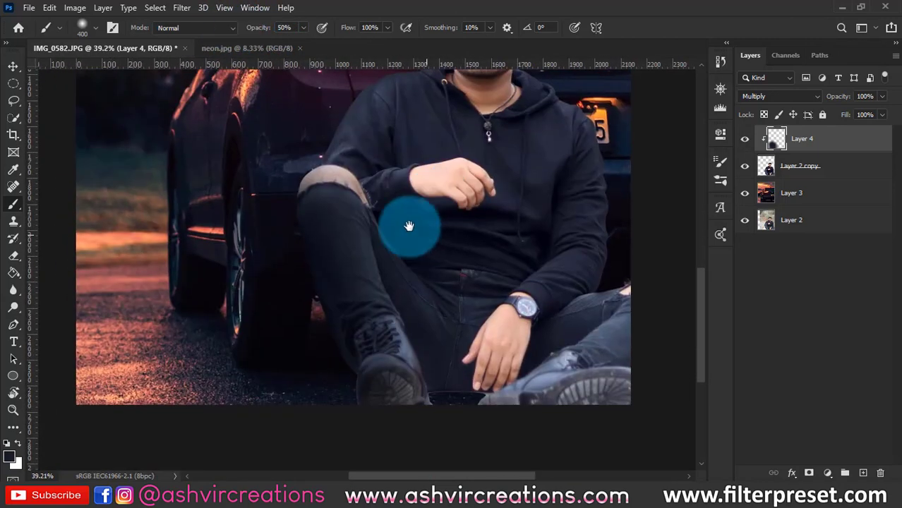
drag(325, 220, 338, 256)
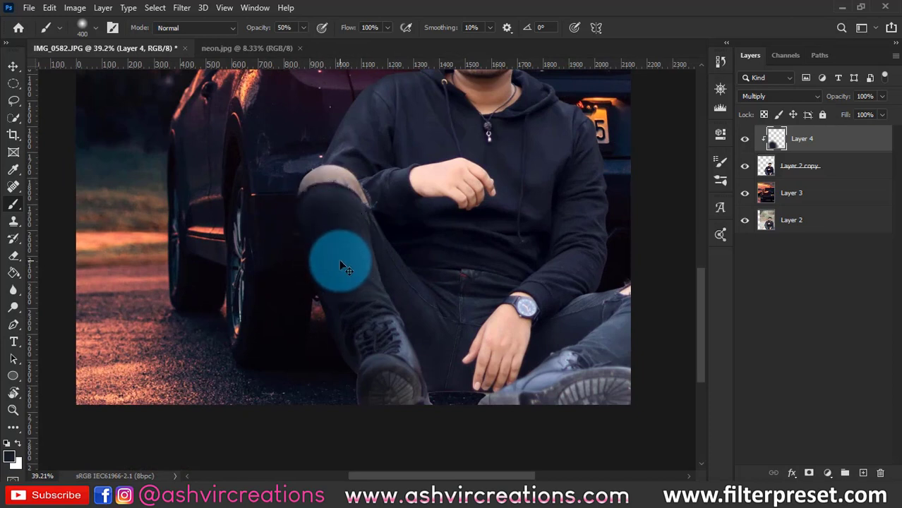
Set the brush opacity to 38% and darken the man's jeans, both shoes and the outstretched leg.
drag(252, 34, 245, 32)
drag(308, 265, 311, 315)
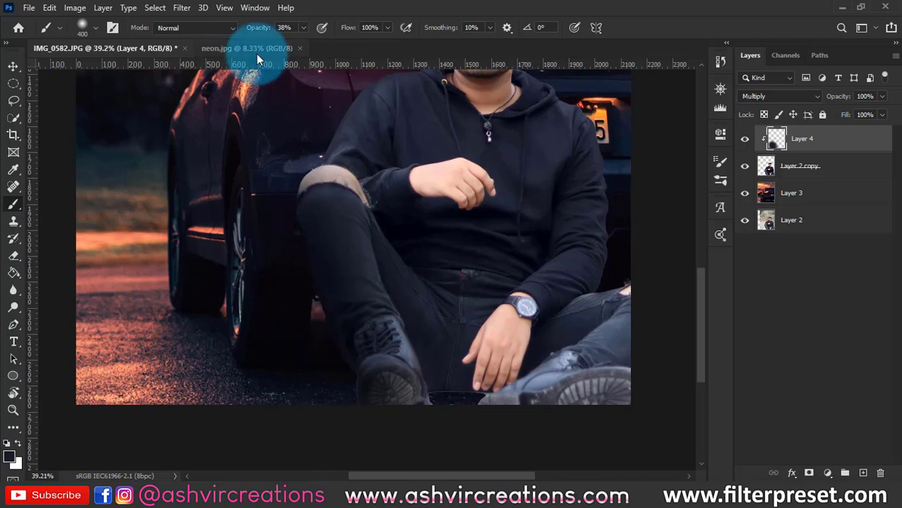
drag(316, 193, 348, 251)
mouse_move(364, 356)
mouse_down()
mouse_move(385, 432)
mouse_move(391, 371)
mouse_move(336, 410)
mouse_up()
mouse_move(483, 428)
mouse_down()
mouse_move(584, 403)
mouse_move(644, 347)
mouse_move(537, 418)
mouse_move(415, 419)
mouse_move(383, 395)
mouse_move(432, 412)
mouse_move(608, 418)
mouse_move(626, 401)
mouse_move(529, 436)
mouse_move(570, 382)
mouse_move(504, 439)
mouse_move(578, 423)
mouse_move(502, 369)
mouse_move(596, 316)
mouse_move(632, 358)
mouse_move(566, 336)
mouse_move(447, 326)
mouse_move(593, 300)
mouse_up()
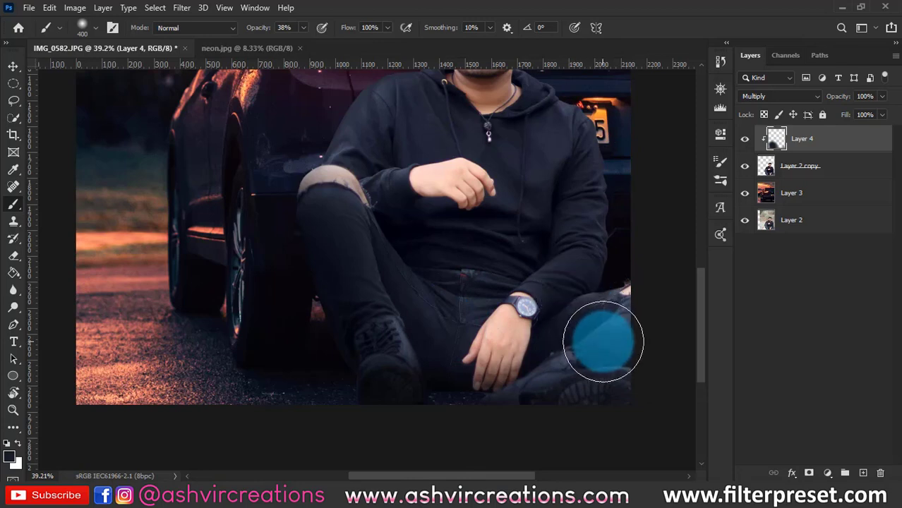
Examine the shading over the whole figure and compare the man with the shading layer hidden and shown.
scroll(626, 375, down, 3)
scroll(490, 330, up, 1)
mouse_move(444, 184)
mouse_down()
mouse_move(429, 140)
mouse_move(403, 172)
mouse_move(377, 176)
mouse_move(426, 130)
mouse_move(523, 210)
mouse_up()
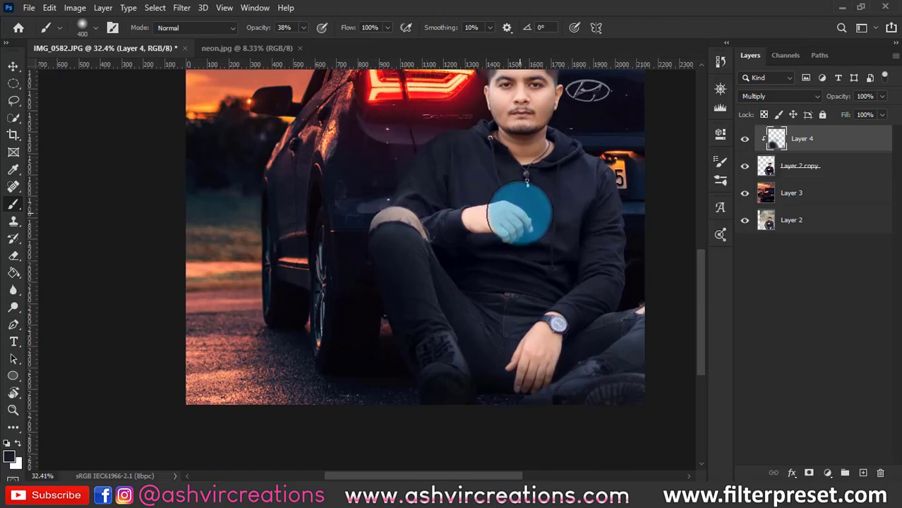
scroll(519, 211, down, 4)
scroll(427, 195, up, 5)
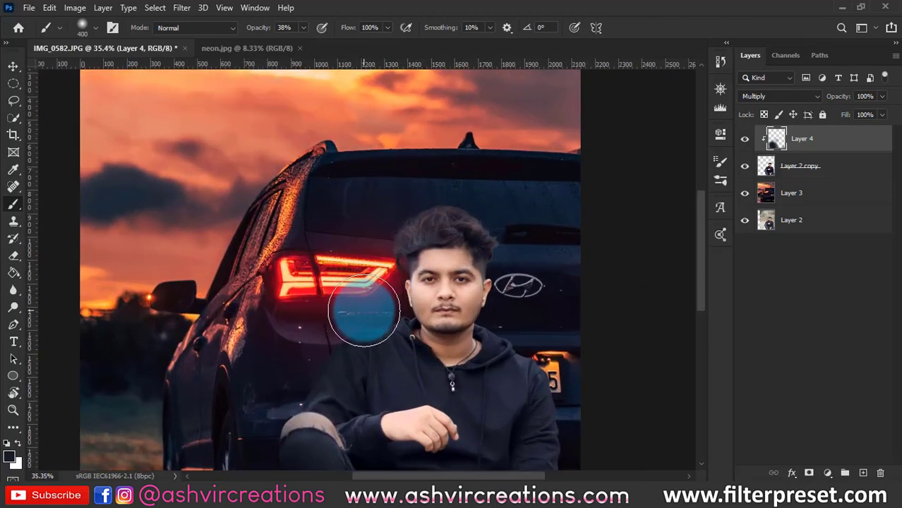
scroll(321, 292, down, 1)
scroll(321, 283, up, 1)
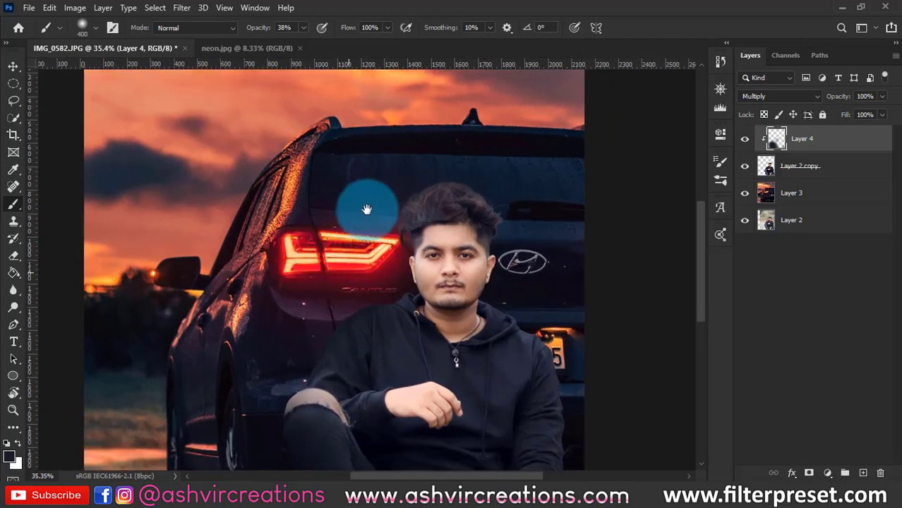
scroll(360, 119, down, 2)
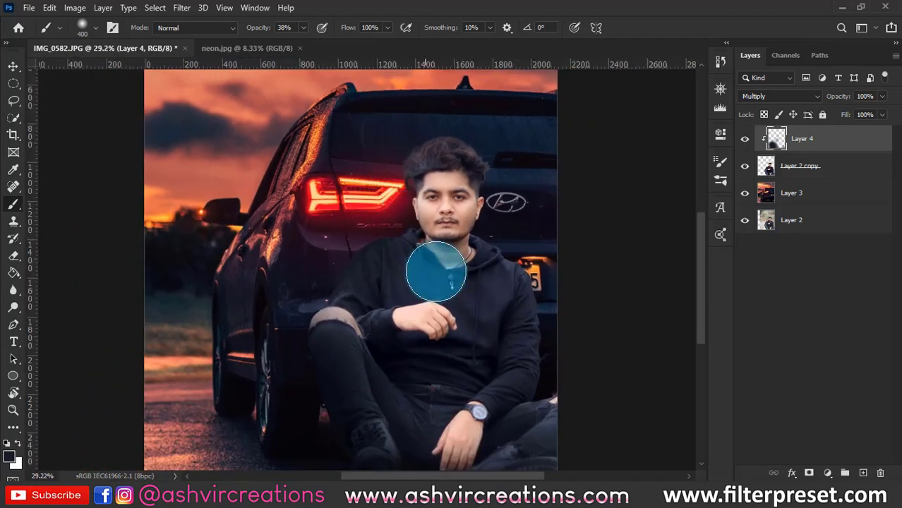
click(746, 139)
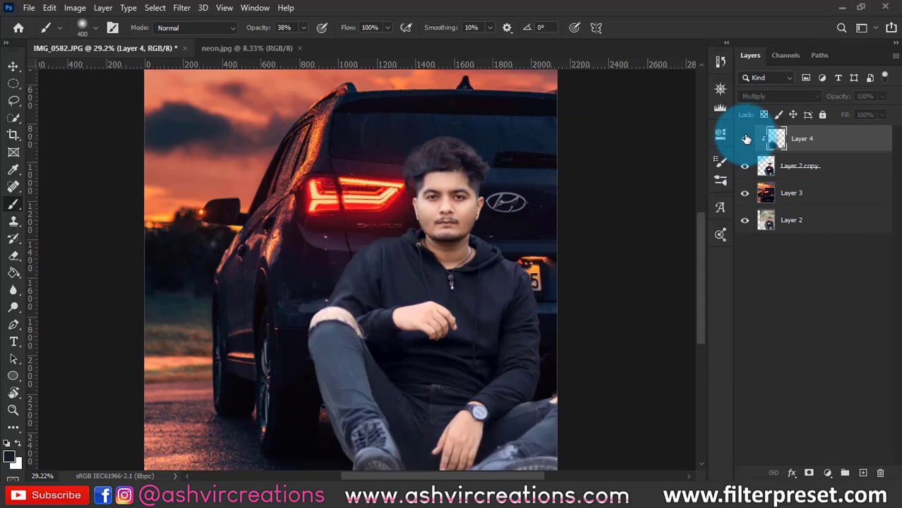
click(746, 138)
drag(434, 320, 441, 260)
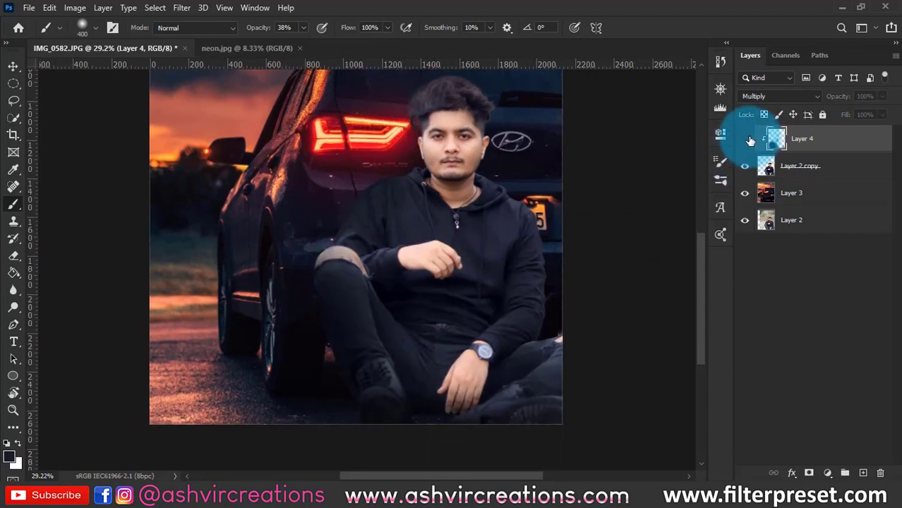
click(746, 139)
Set the brush opacity to 13% and lightly darken the man's hoodie on the shading layer.
scroll(502, 400, up, 5)
scroll(54, 268, up, 3)
drag(272, 28, 229, 28)
drag(362, 228, 375, 228)
key(ctrl+z)
drag(265, 28, 249, 28)
scroll(423, 245, down, 5)
scroll(452, 296, up, 1)
drag(457, 317, 433, 370)
scroll(434, 370, down, 3)
click(745, 139)
click(745, 140)
scroll(422, 339, up, 5)
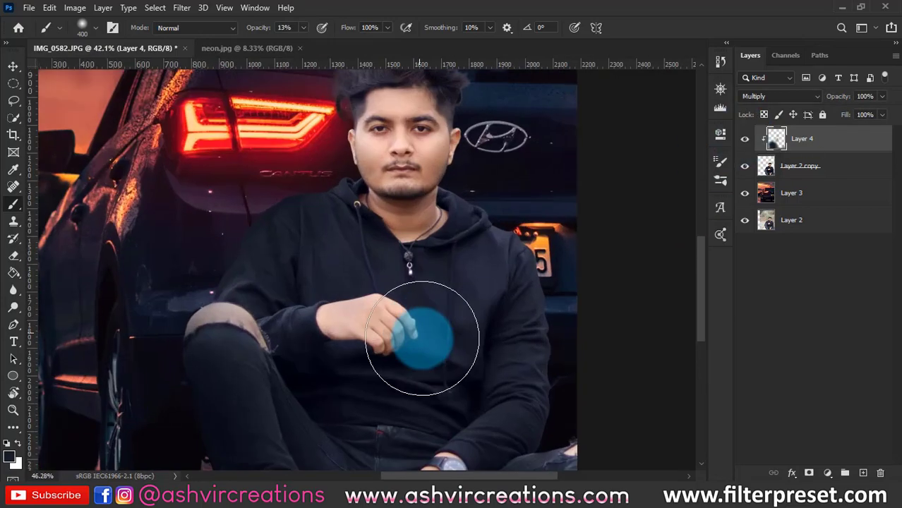
scroll(427, 340, down, 5)
Select the bare knee on the man cutout layer with a smaller Quick Selection brush.
scroll(352, 283, up, 5)
click(14, 256)
scroll(282, 316, up, 3)
click(777, 172)
click(14, 118)
key(bracketleft)
key(bracketleft)
key(bracketleft)
key(bracketleft)
key(bracketleft)
key(bracketleft)
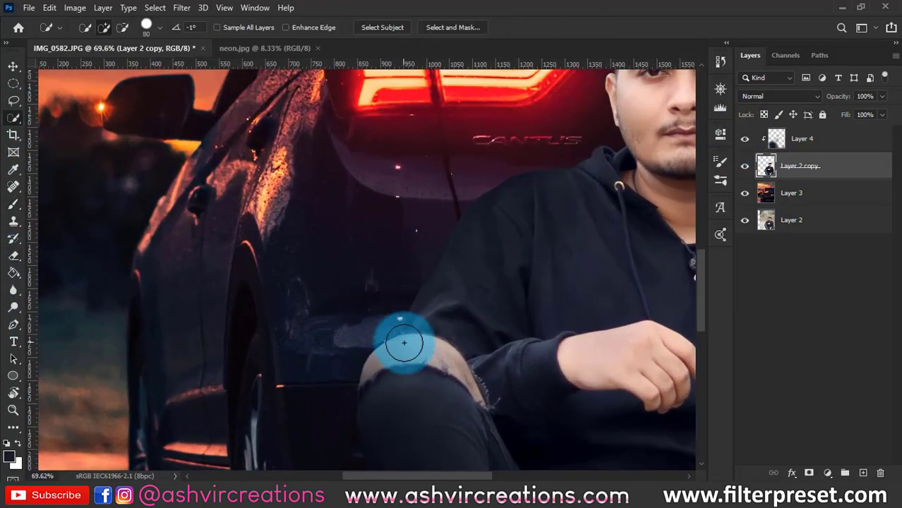
mouse_move(405, 343)
mouse_down()
mouse_move(386, 340)
mouse_move(338, 367)
mouse_up()
Erase the dark shading over the selected knee on the Multiply layer at 37% eraser opacity, and deselect.
click(801, 145)
scroll(402, 359, up, 5)
click(15, 257)
right_click(276, 288)
click(204, 242)
key(bracketright)
key(bracketright)
key(bracketright)
key(ctrl+z)
drag(211, 28, 166, 29)
key(bracketright)
key(bracketright)
key(bracketright)
key(bracketright)
drag(467, 360, 479, 347)
key(ctrl+d)
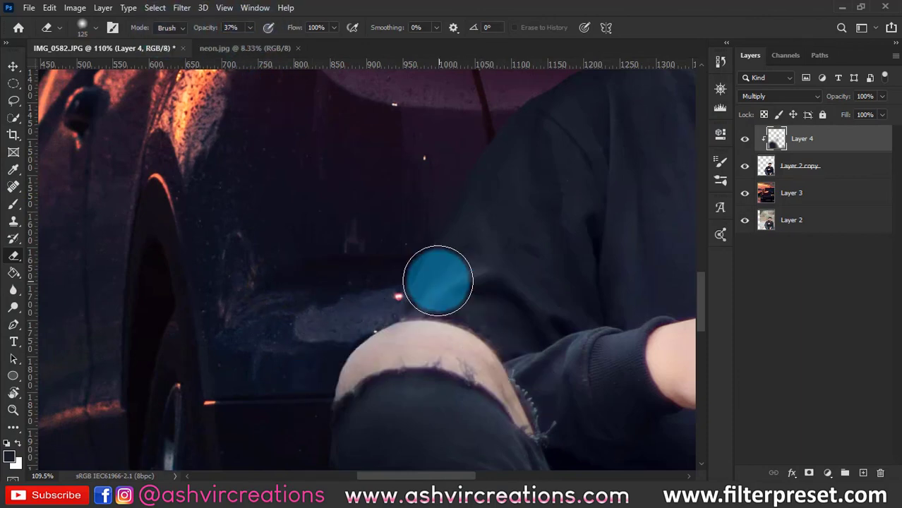
Compare the image with and without the shading layer, and merge that layer with the man cutout.
scroll(437, 281, down, 3)
scroll(444, 288, down, 5)
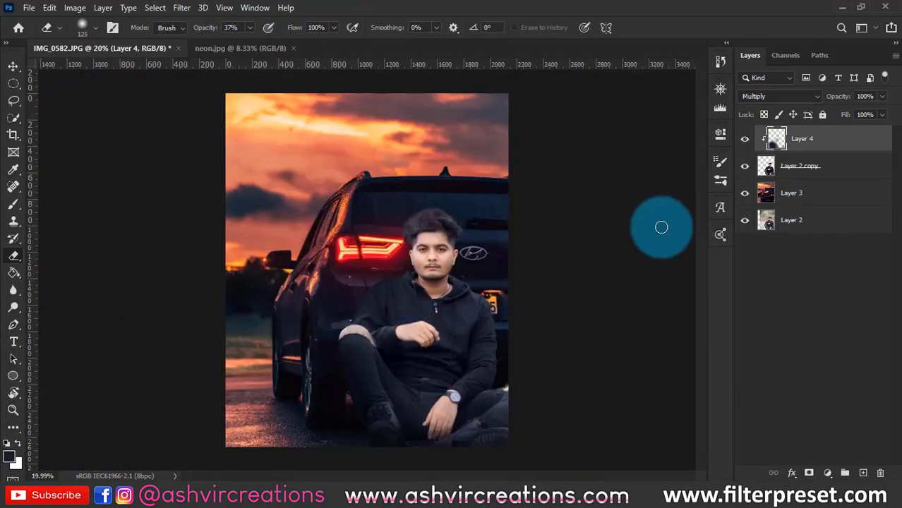
click(746, 139)
click(746, 139)
key(v)
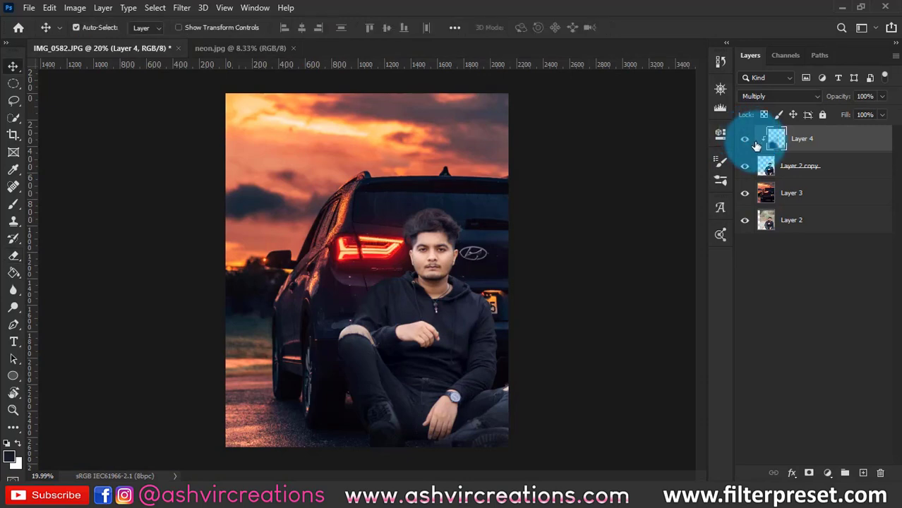
ctrl+click(821, 174)
right_click(823, 167)
click(711, 392)
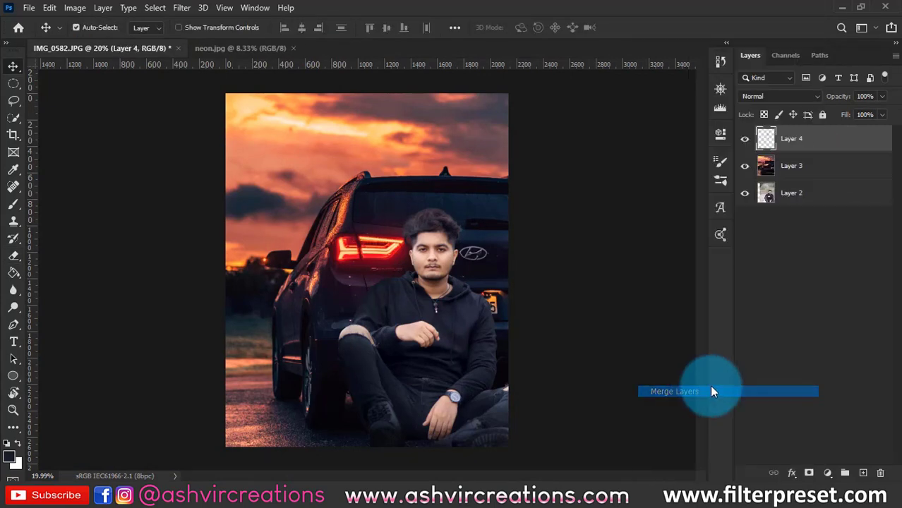
Add another new layer above the merged man layer and clip it to the man.
click(864, 473)
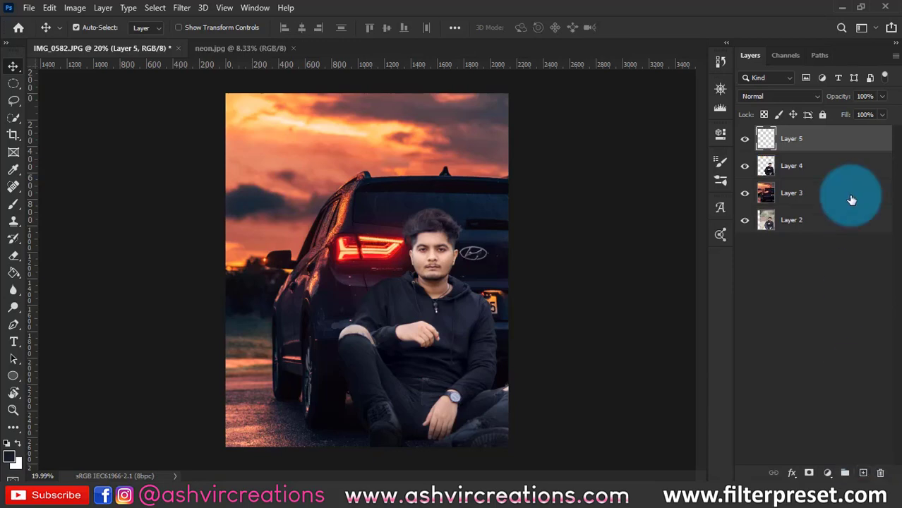
right_click(823, 142)
click(690, 261)
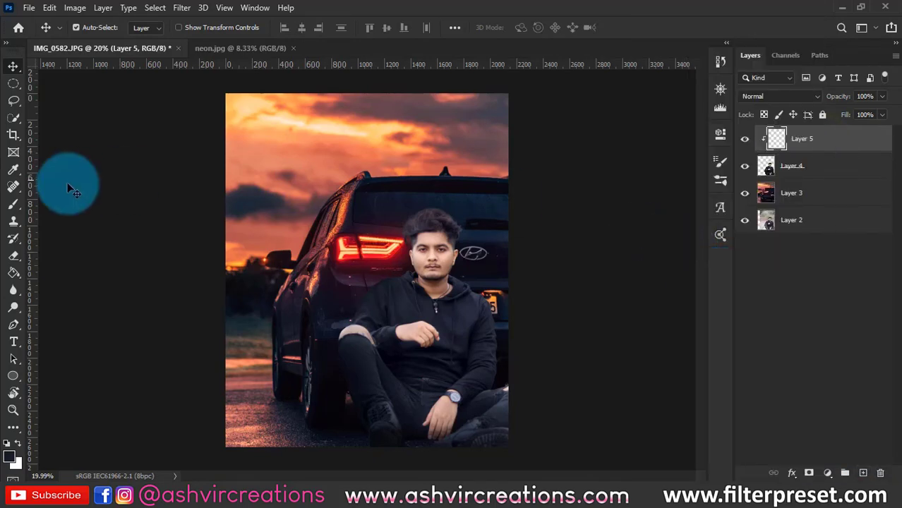
Paint a soft red tail-light glow onto the man's shoulder beside the car lamp with the brush at 100% opacity.
click(14, 204)
scroll(331, 286, up, 2)
scroll(355, 252, up, 3)
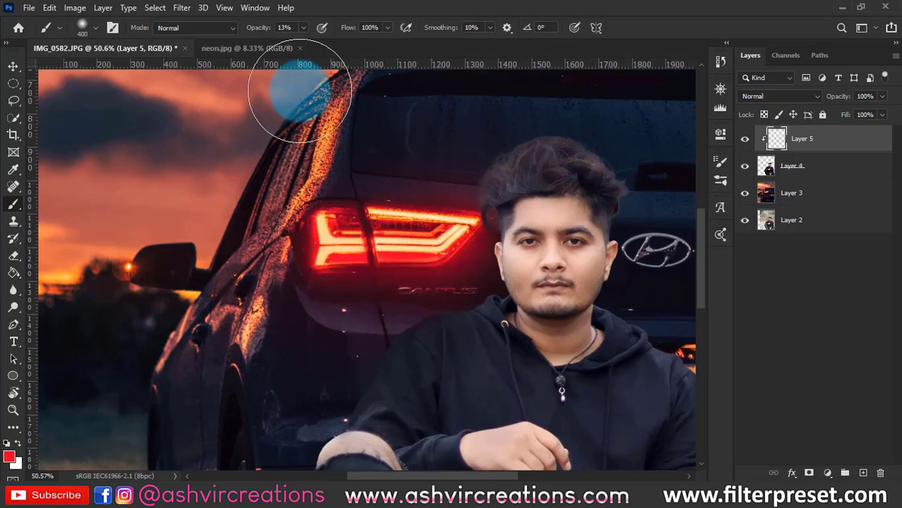
drag(255, 27, 369, 83)
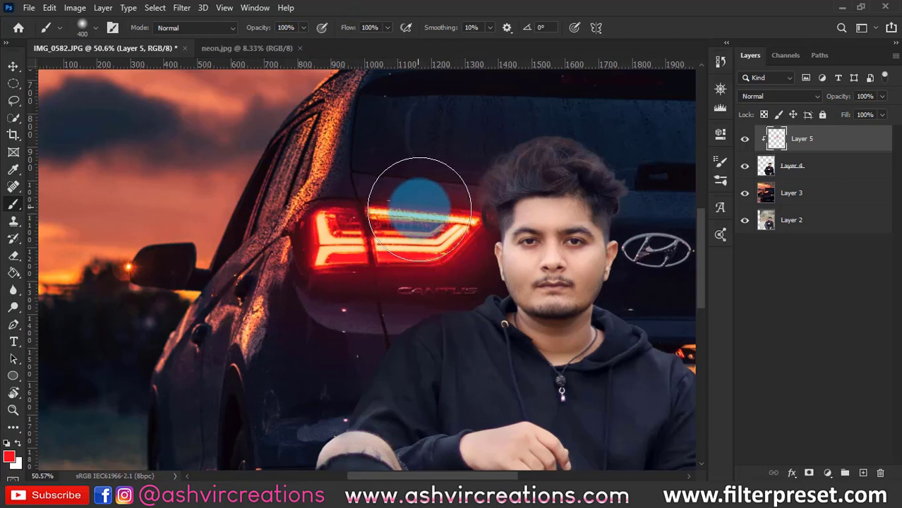
mouse_move(431, 267)
mouse_down()
mouse_move(388, 263)
mouse_move(368, 272)
mouse_up()
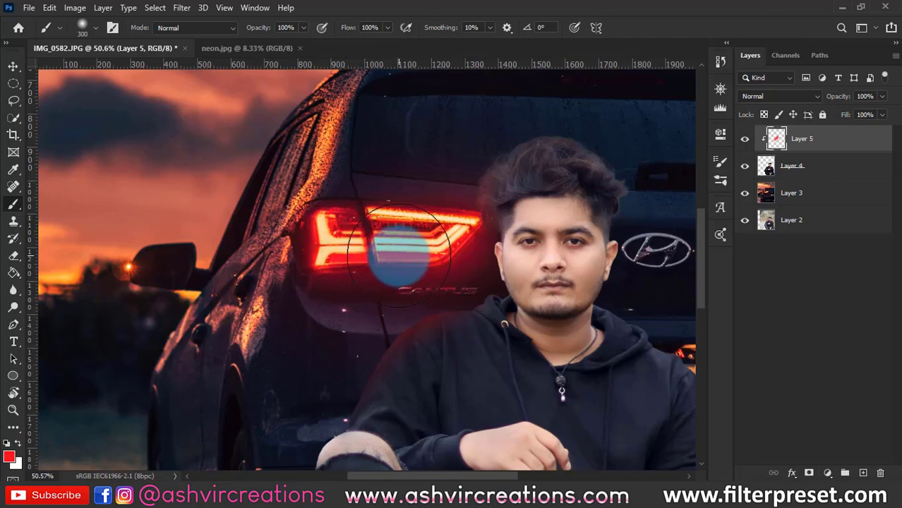
key(bracketleft)
key(bracketleft)
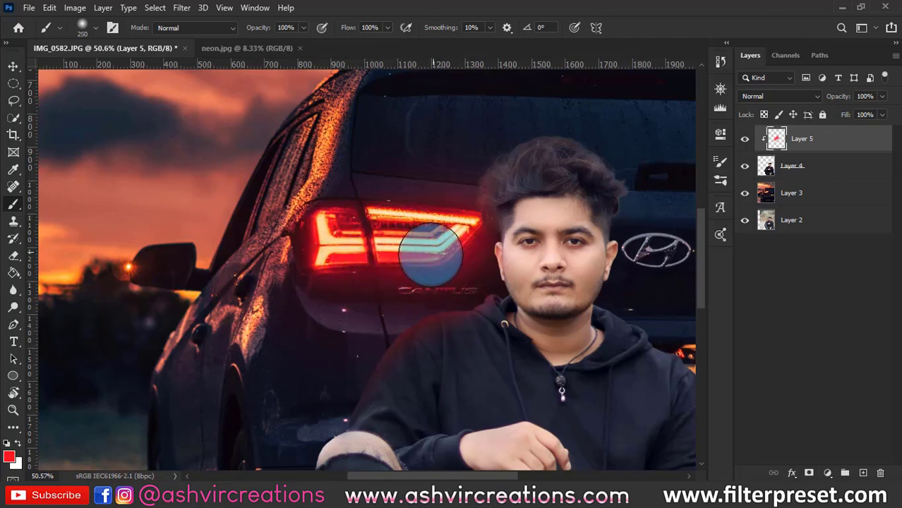
key(bracketright)
key(bracketright)
key(bracketright)
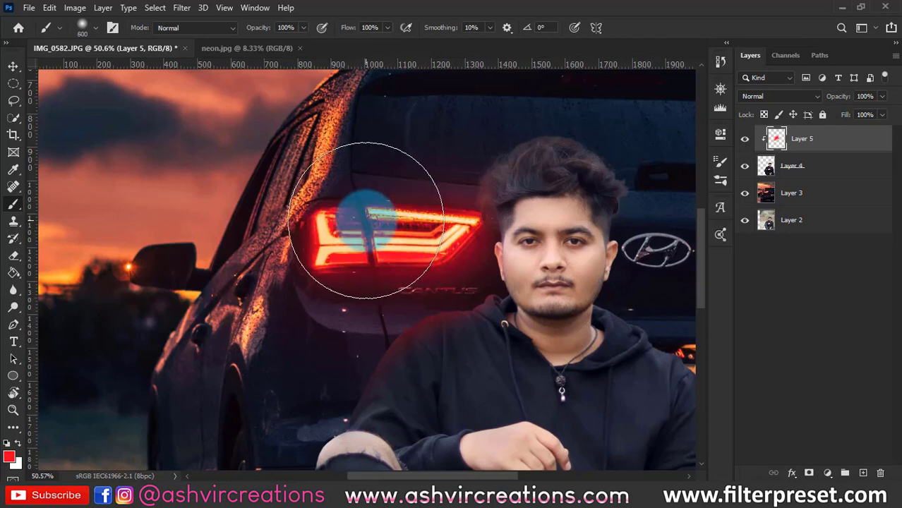
Set the red glow layer to Color Dodge at 64% opacity and compare the image with and without it.
click(791, 97)
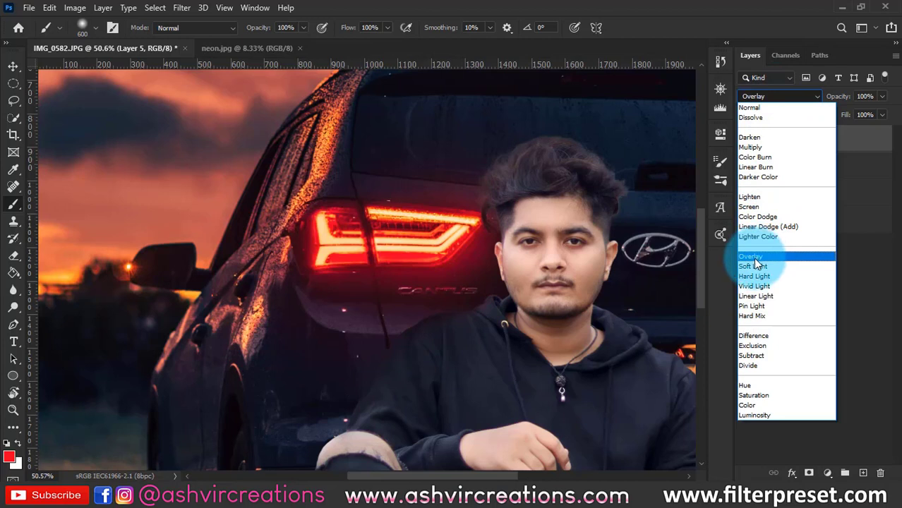
click(754, 214)
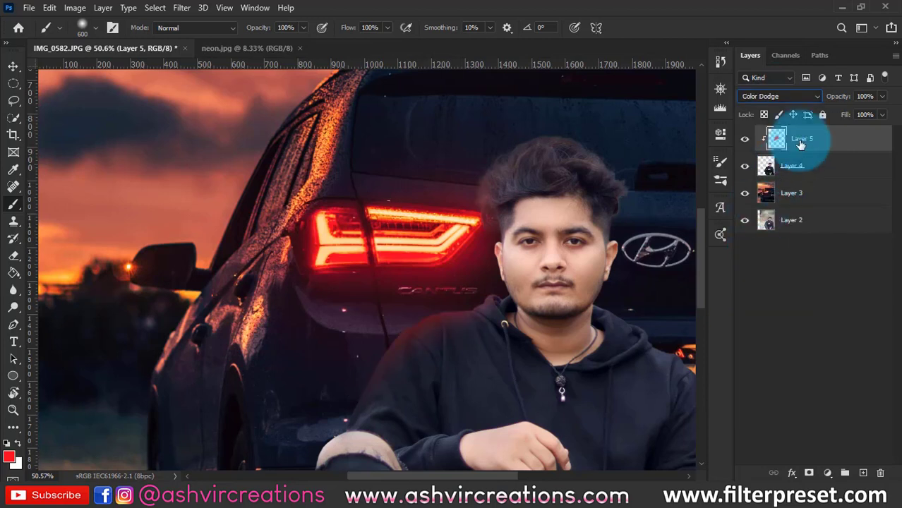
click(745, 138)
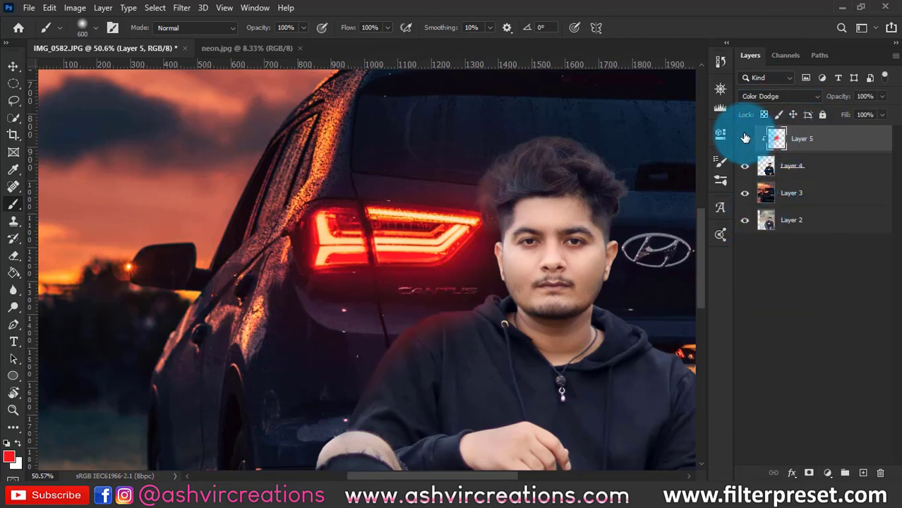
click(745, 139)
click(745, 139)
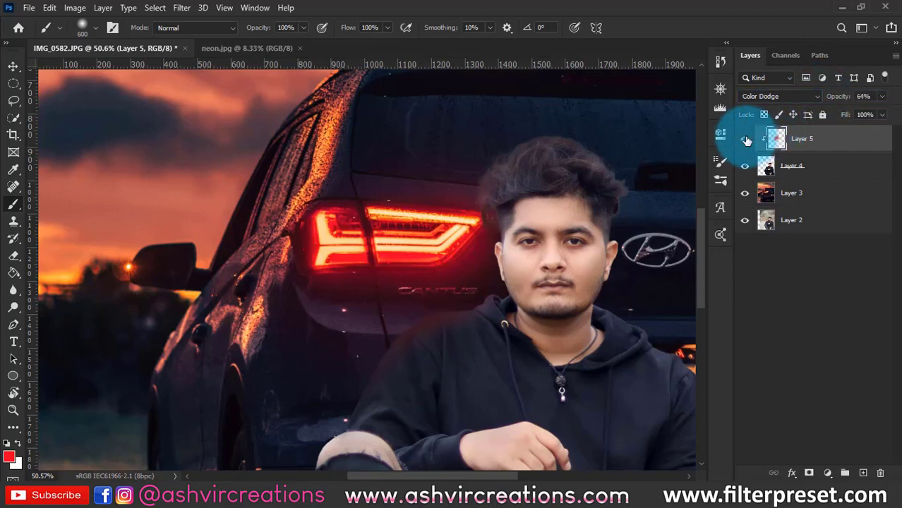
Merge the red glow layer with the man cutout layer.
shift+click(790, 169)
right_click(798, 165)
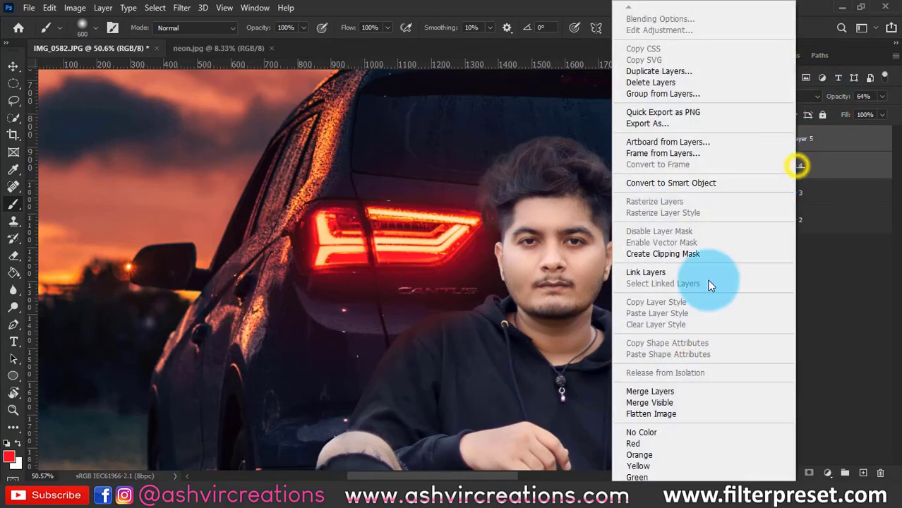
click(672, 394)
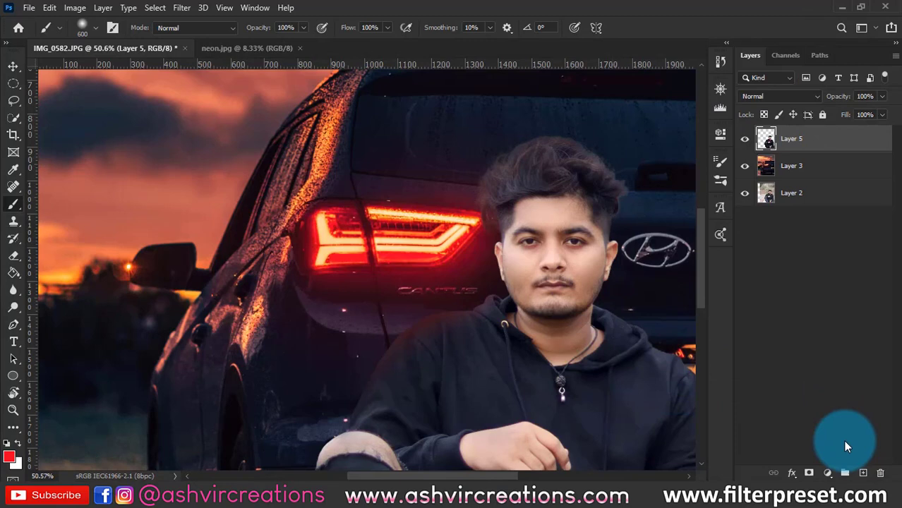
Add a new layer clipped to the man and paint red light on the tail-light side of his face with a 250 px brush.
click(863, 472)
right_click(817, 141)
click(734, 254)
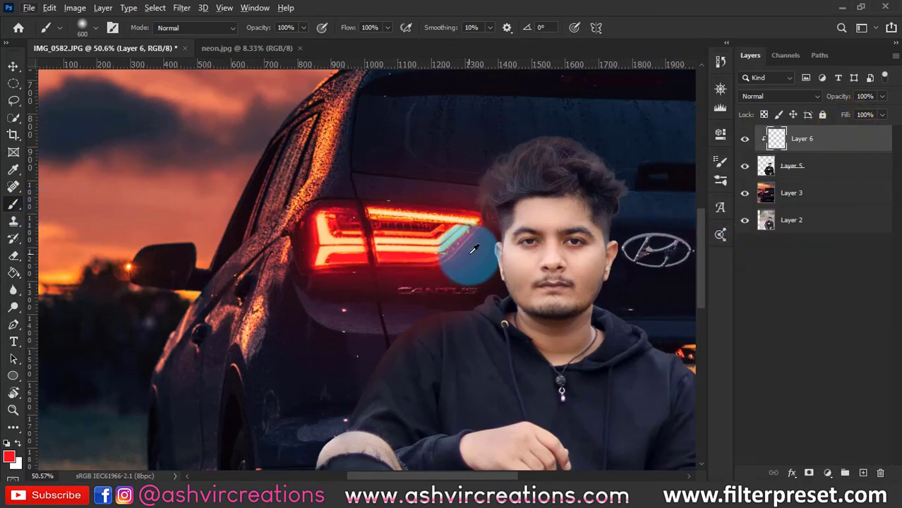
scroll(471, 250, up, 1)
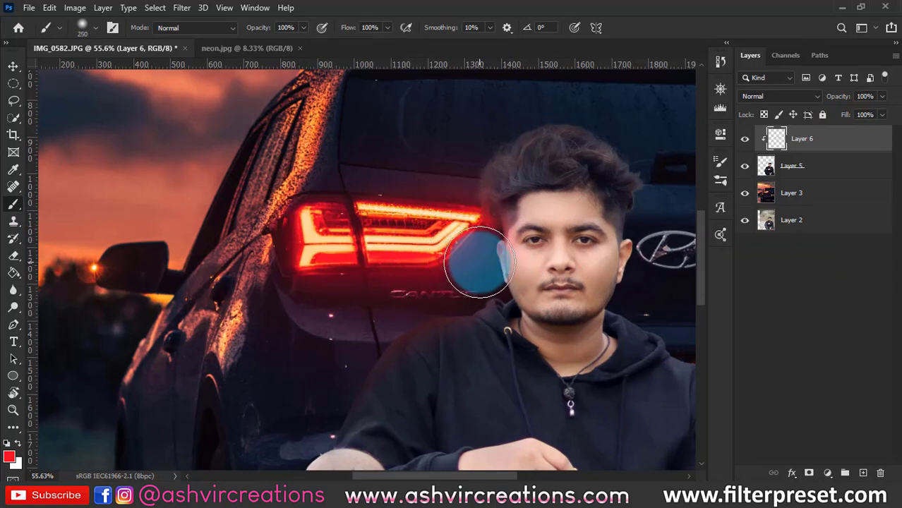
scroll(474, 263, up, 3)
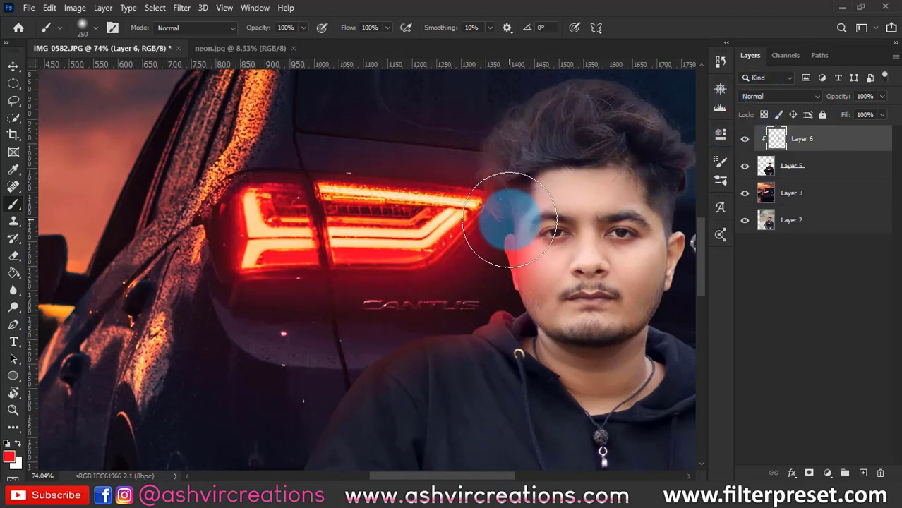
Set the clipped red light layer's blend mode to Lighten and compare the image with and without it.
click(768, 96)
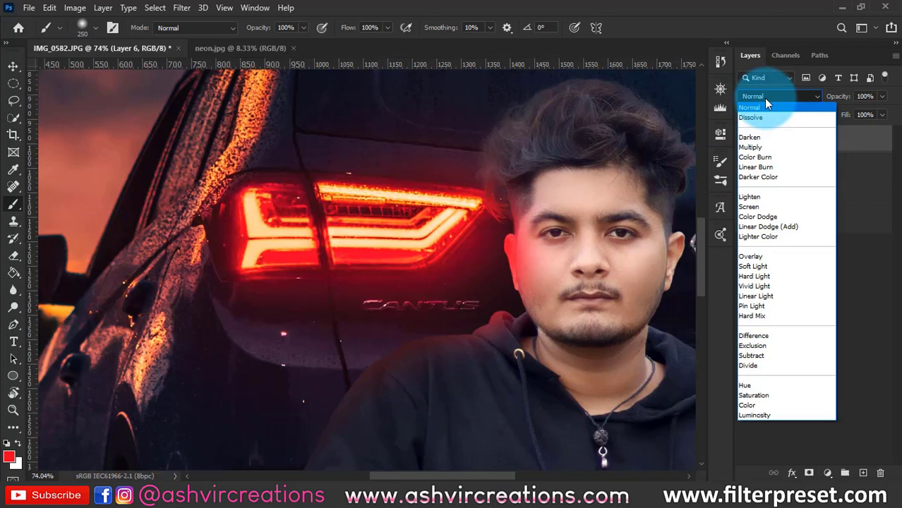
click(756, 197)
alt+click(749, 139)
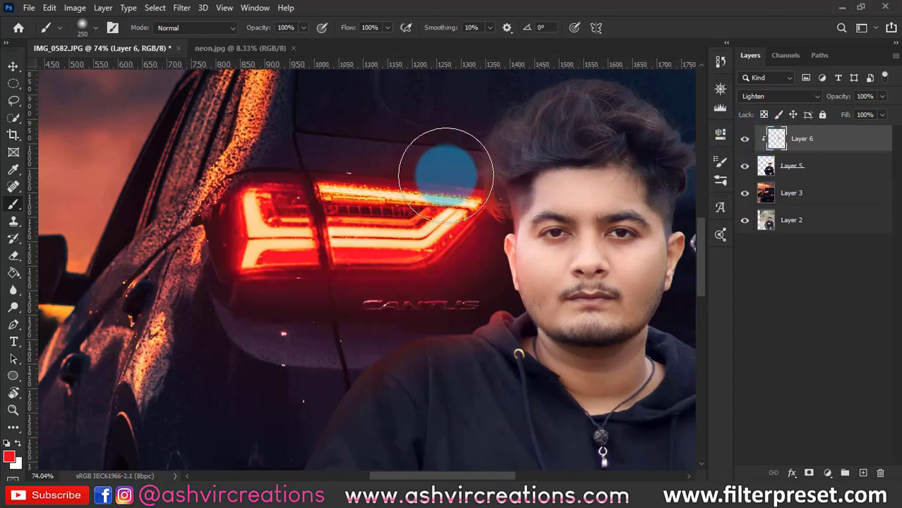
Paint more red light along the tail-light side of the man's hair and shoulder, enlarging the brush to 300 px.
click(445, 162)
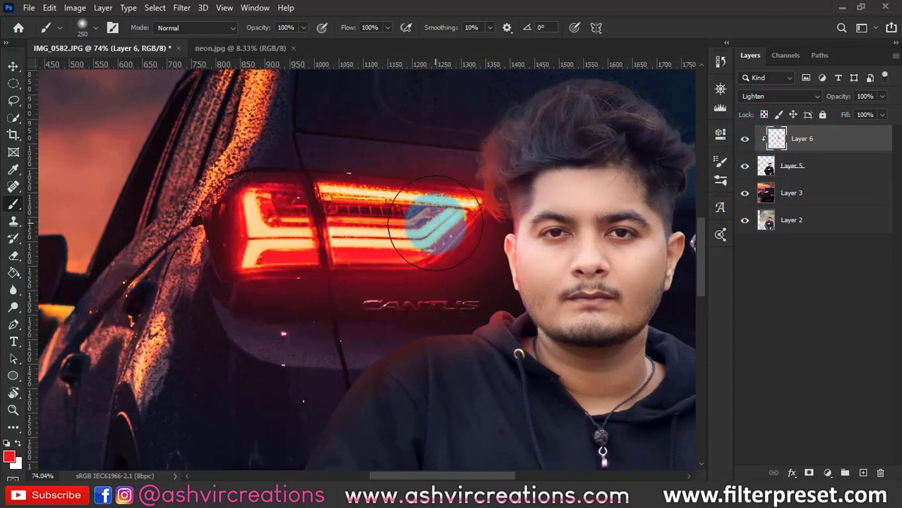
key(bracketright)
click(413, 302)
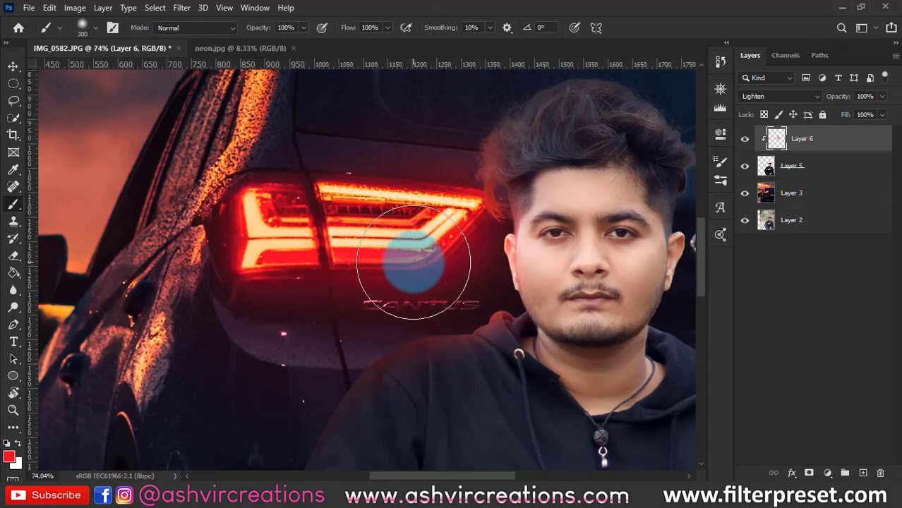
scroll(395, 254, down, 5)
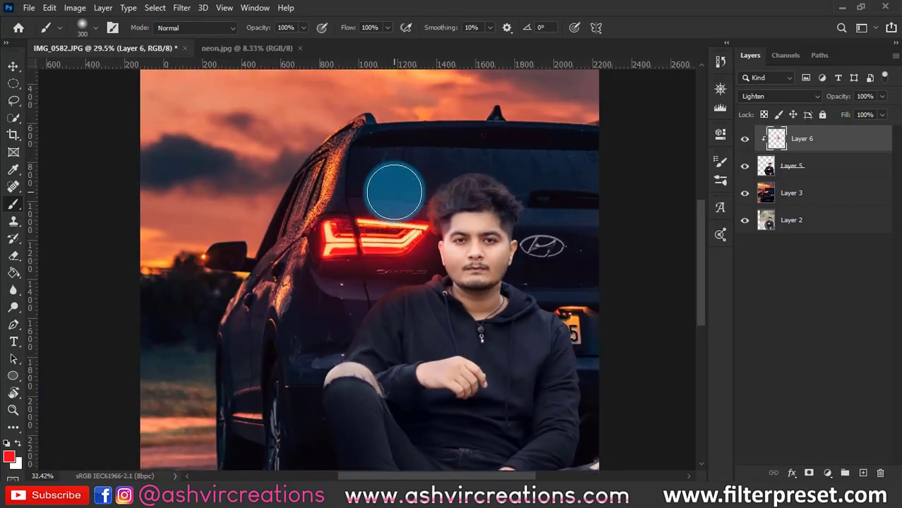
scroll(394, 190, up, 2)
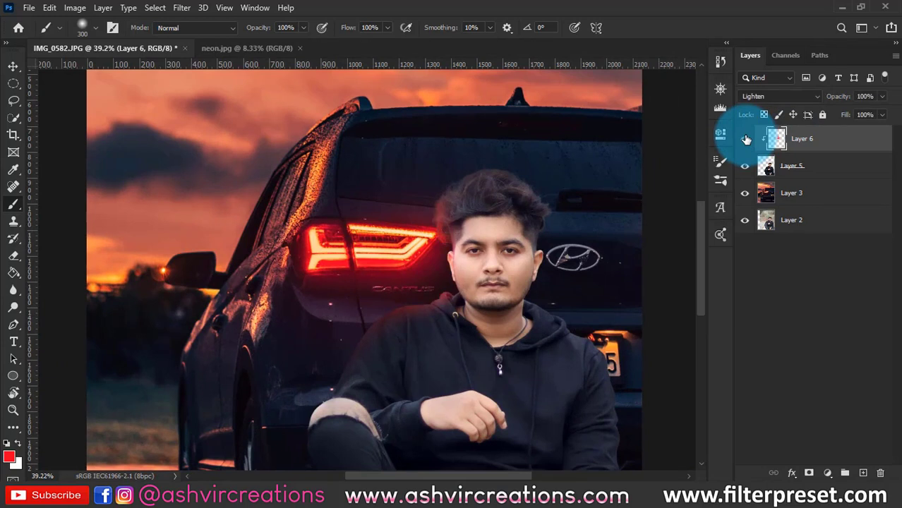
Sample orange from the lit number plate and brush it onto the man's adjacent shoulder edge at 150 px on the Lighten layer.
shift+click(833, 170)
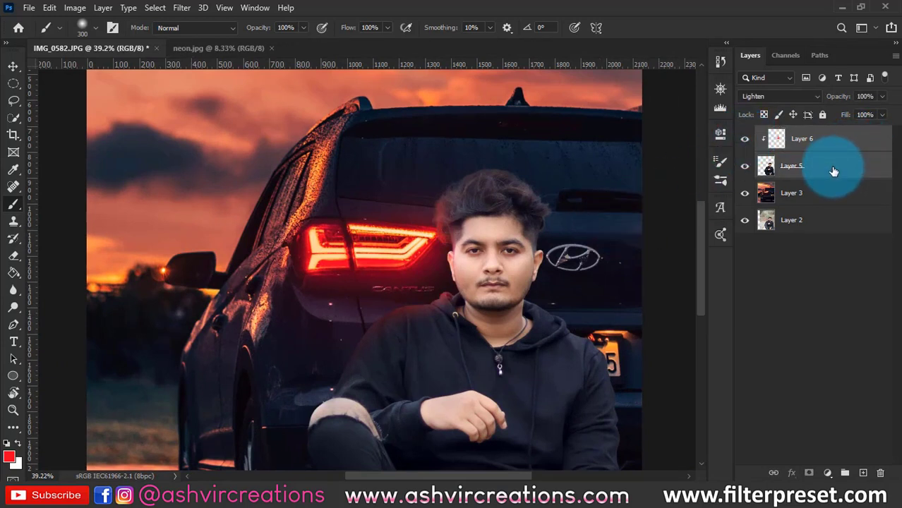
click(827, 147)
scroll(607, 360, up, 3)
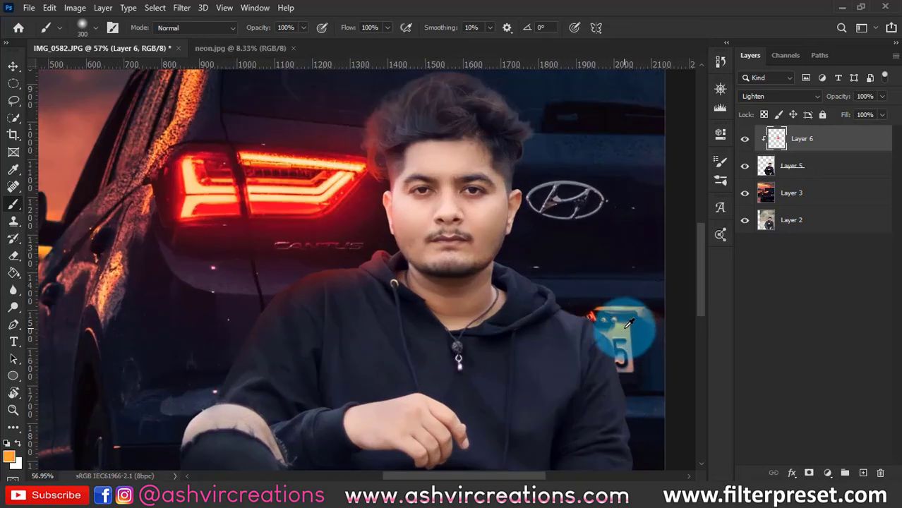
click(641, 310)
scroll(647, 309, up, 2)
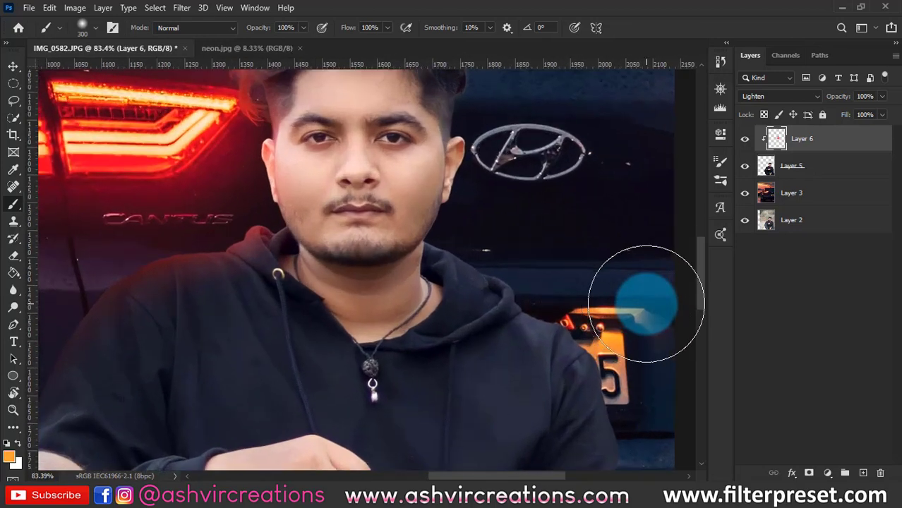
key(bracketleft)
key(bracketleft)
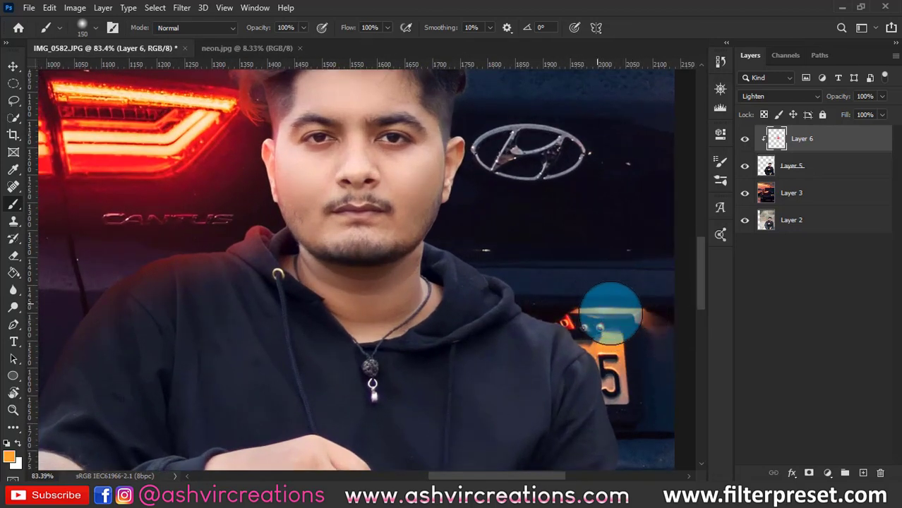
Merge the painted light layer with the man cutout and fit the whole image in view.
ctrl+click(806, 163)
right_click(805, 159)
click(653, 391)
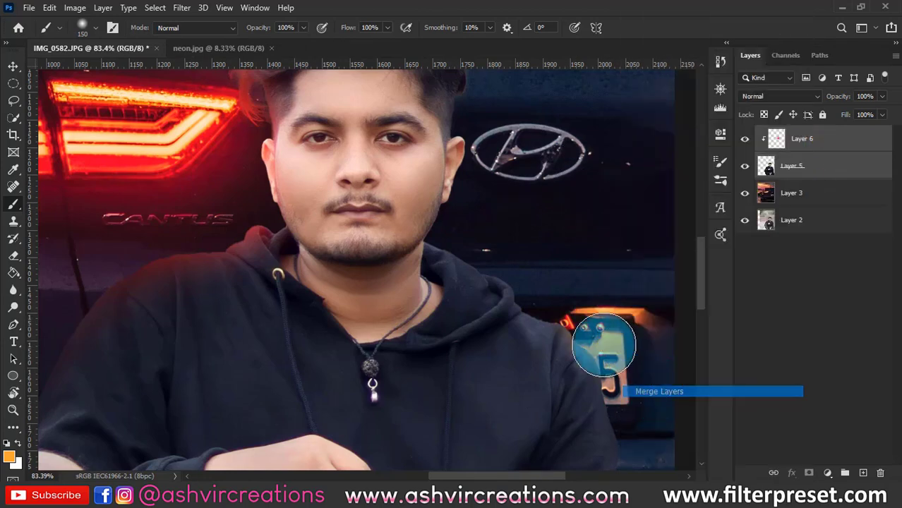
scroll(433, 212, down, 5)
key(v)
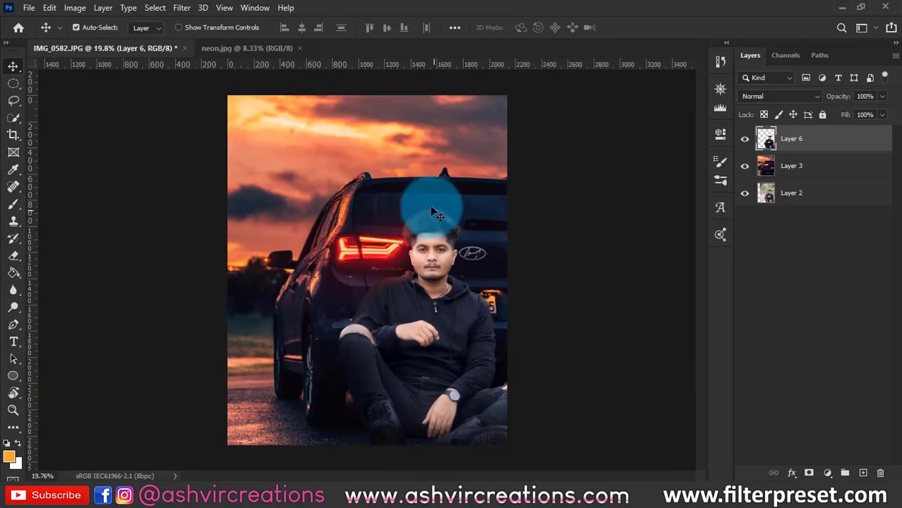
key(ctrl+0)
Open the light-beam image ge.jpg, bring it into the car composite as the top layer, and set its blend mode to Screen.
click(29, 8)
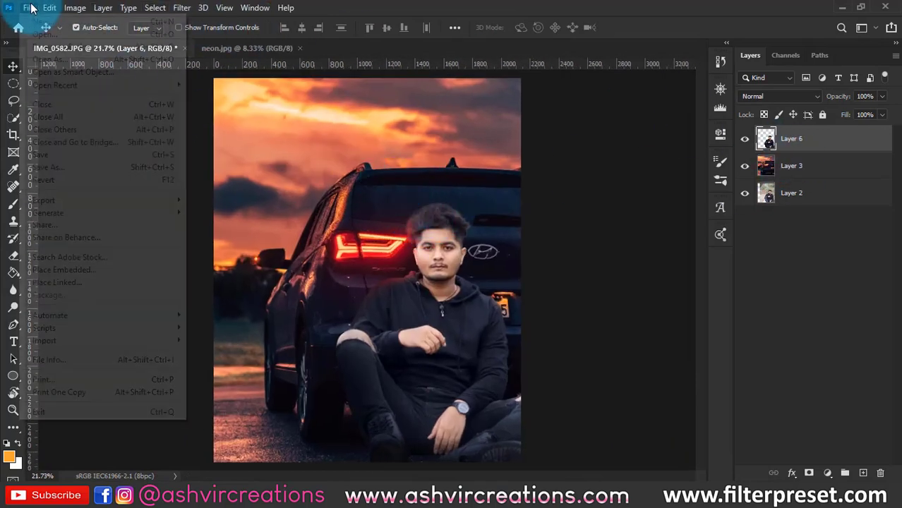
click(42, 34)
scroll(627, 260, down, 2)
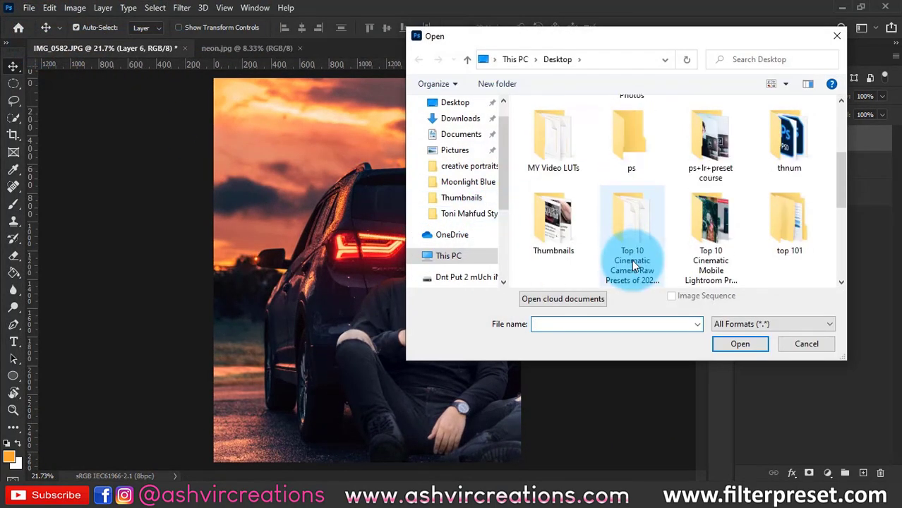
scroll(633, 265, down, 3)
double_click(559, 158)
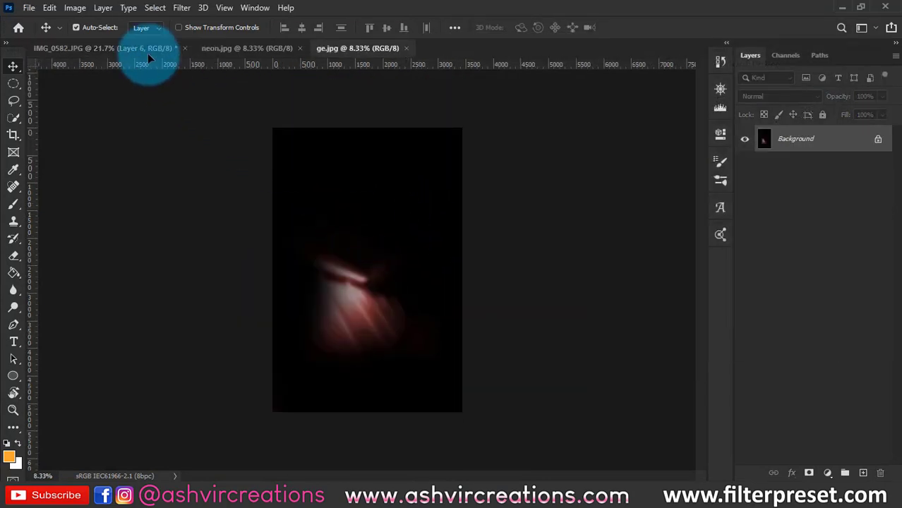
drag(147, 53, 372, 242)
click(776, 96)
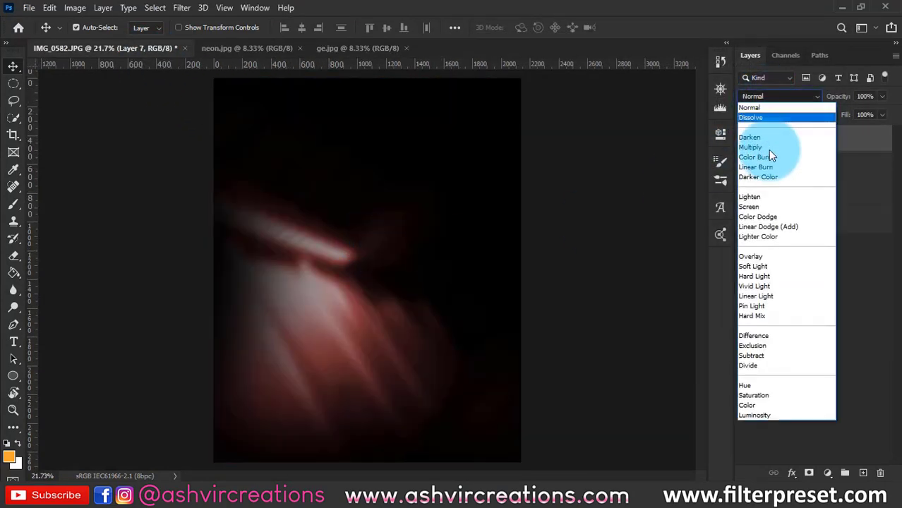
click(755, 208)
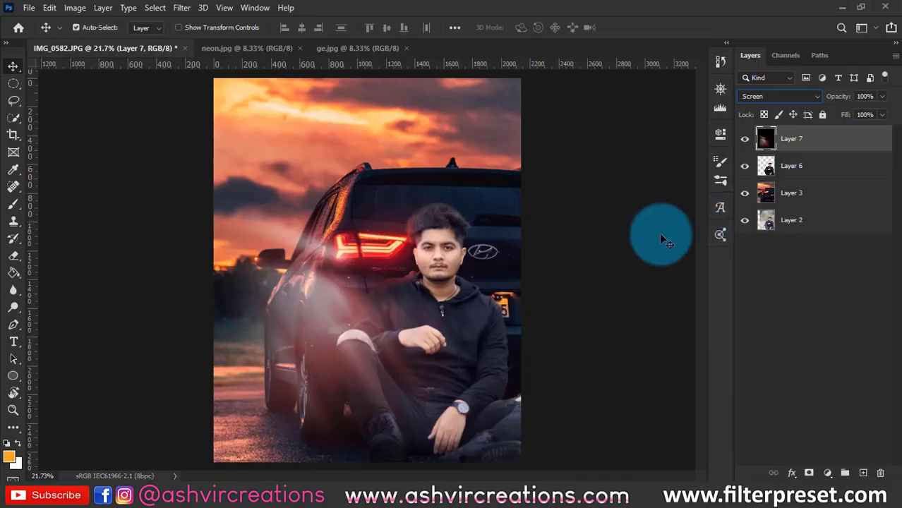
Scale the light-beam layer to 59.29% and position it so the beam falls from the car's tail light.
key(ctrl+t)
scroll(480, 243, down, 7)
drag(460, 401, 433, 362)
scroll(374, 273, up, 5)
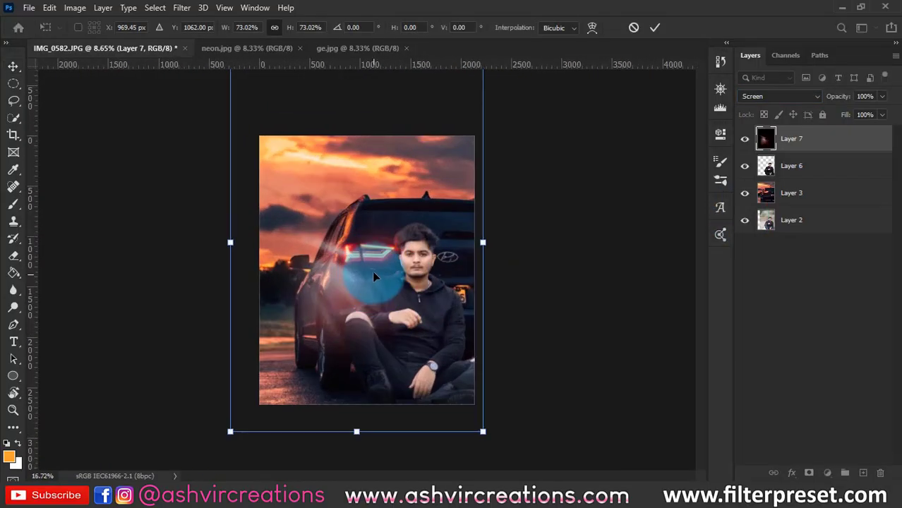
drag(376, 272, 398, 262)
scroll(398, 262, down, 2)
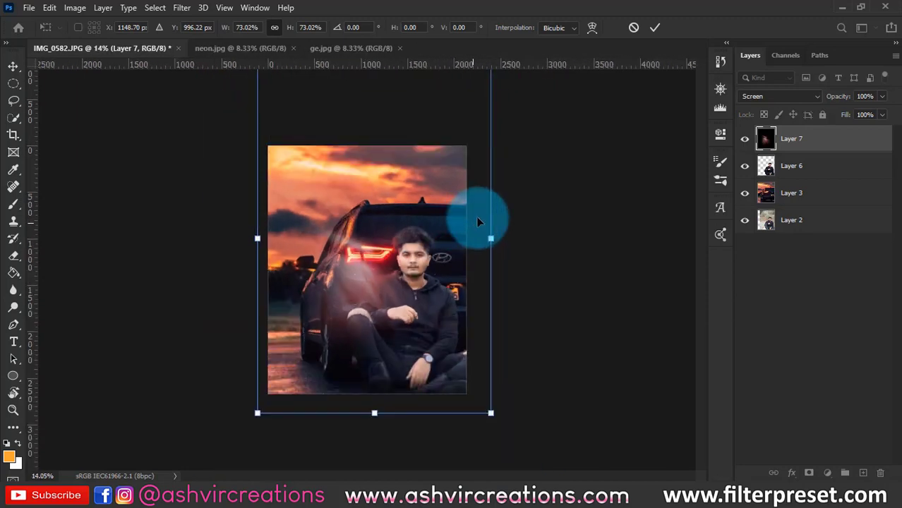
drag(491, 413, 458, 379)
scroll(433, 288, up, 6)
drag(450, 256, 516, 201)
drag(498, 208, 461, 224)
scroll(482, 220, up, 4)
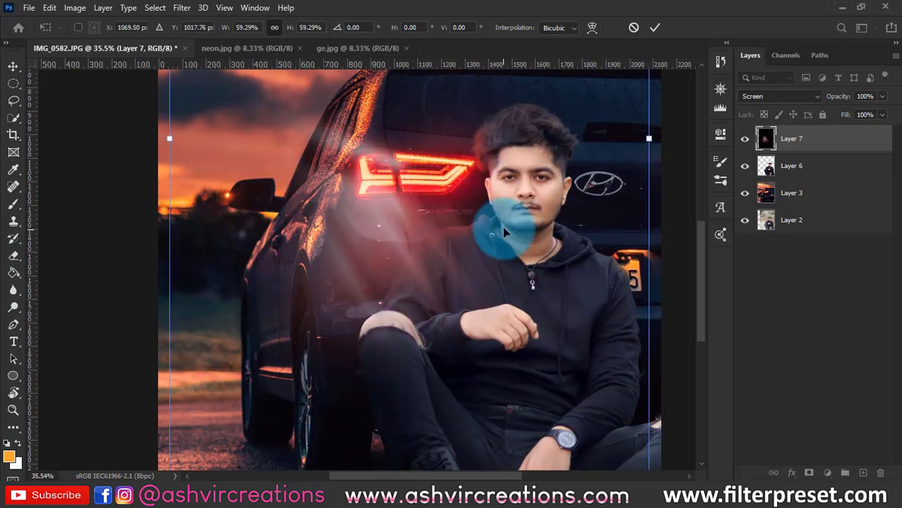
key(Return)
scroll(504, 230, down, 6)
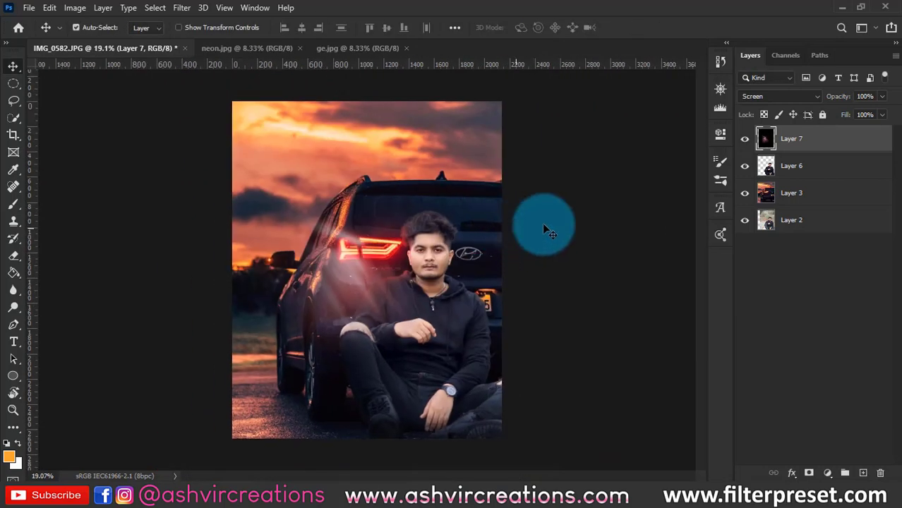
Inspect the light beam at the tail light up close, comparing the image with and without its layer.
scroll(331, 326, up, 3)
scroll(331, 330, up, 3)
drag(390, 268, 419, 272)
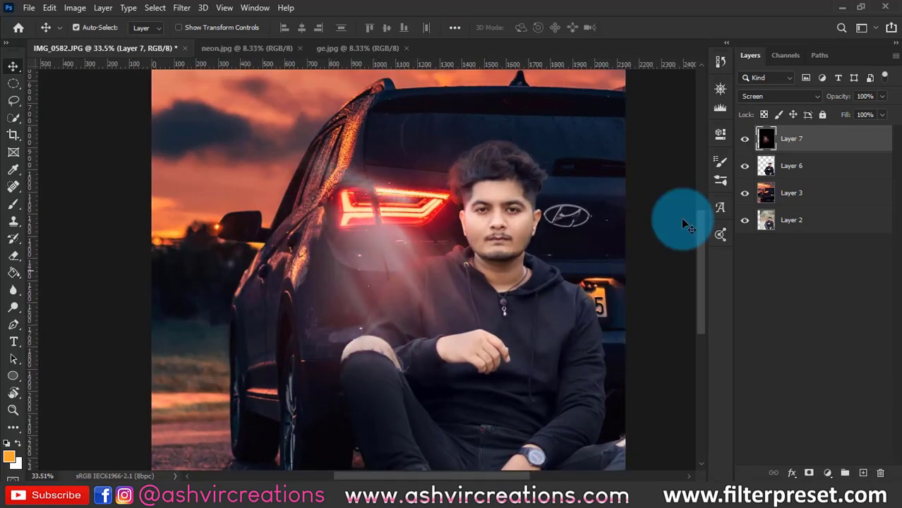
click(745, 139)
click(745, 139)
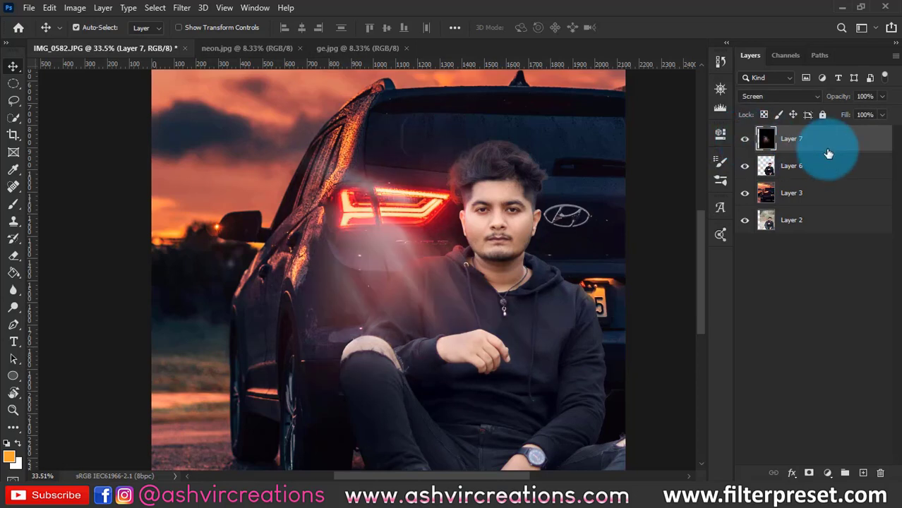
Make the car background layer active and open the smoke image 74d2c3b7f2e009c10629dd1c7bc959a3.jpg from the Desktop.
click(801, 192)
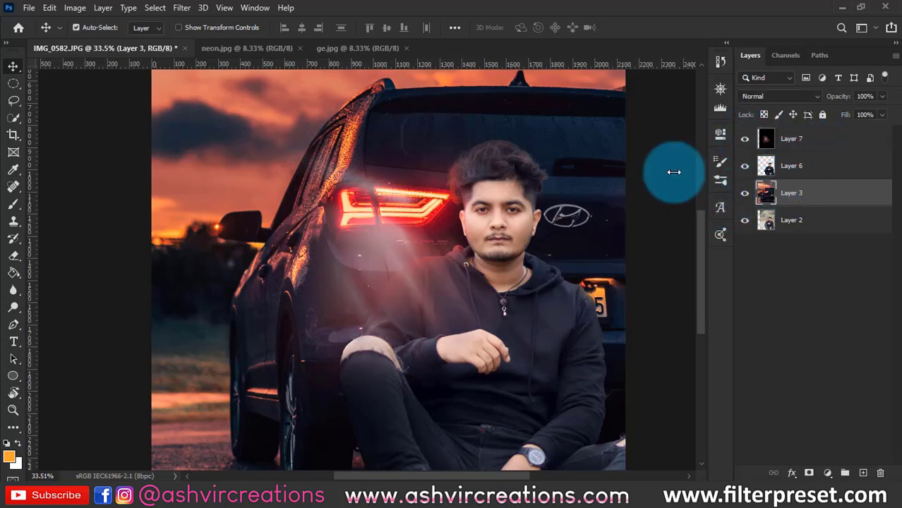
click(29, 7)
click(41, 34)
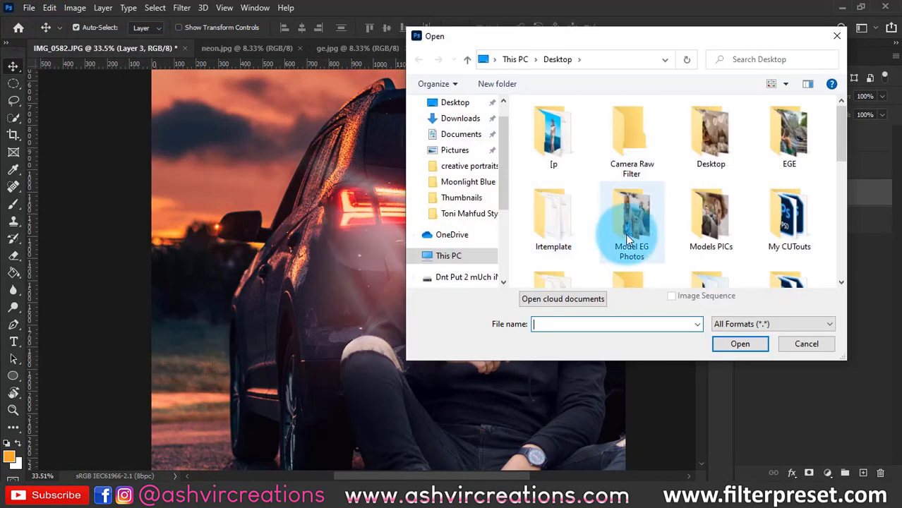
scroll(625, 233, down, 3)
scroll(625, 237, down, 3)
scroll(601, 177, up, 1)
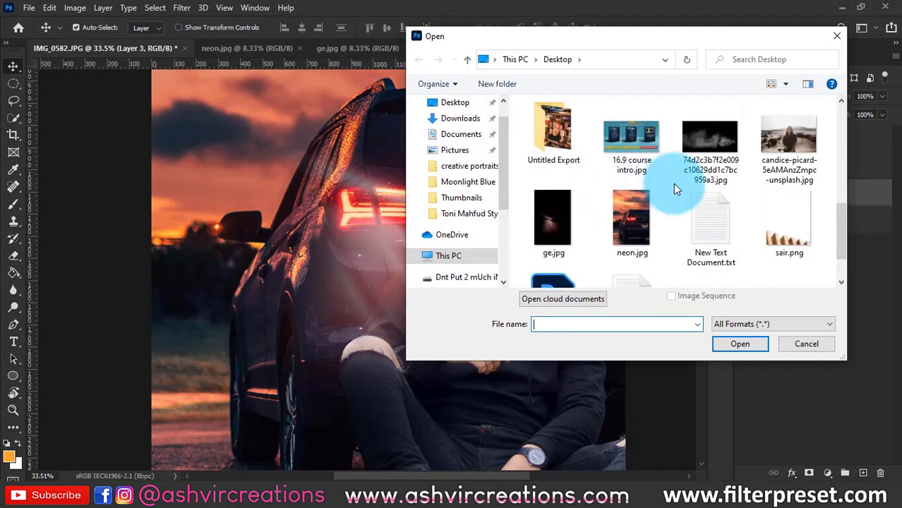
double_click(717, 145)
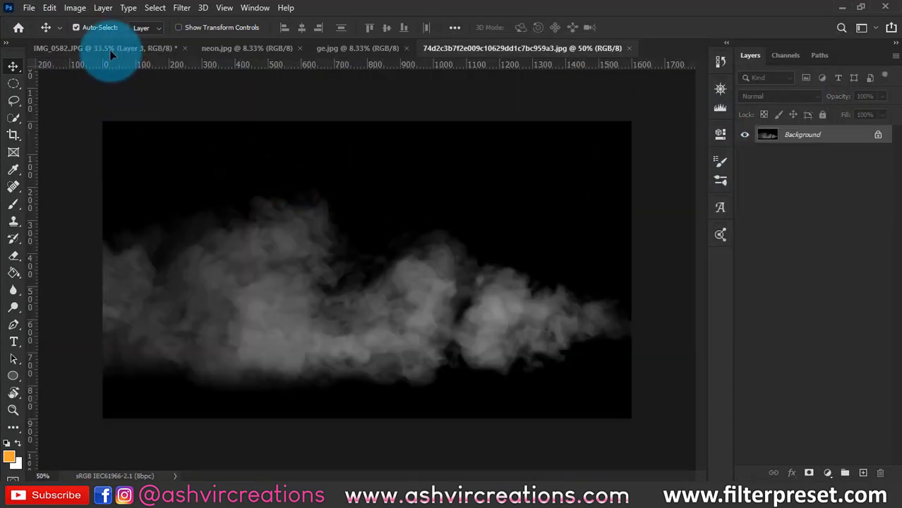
Bring the smoke image into the composite directly above the car background and set its blend mode to Screen.
drag(113, 50, 364, 222)
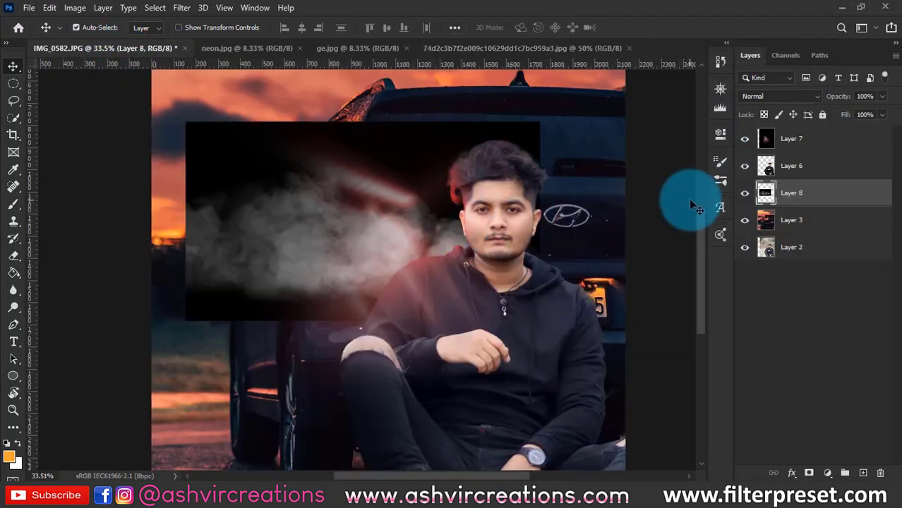
click(777, 102)
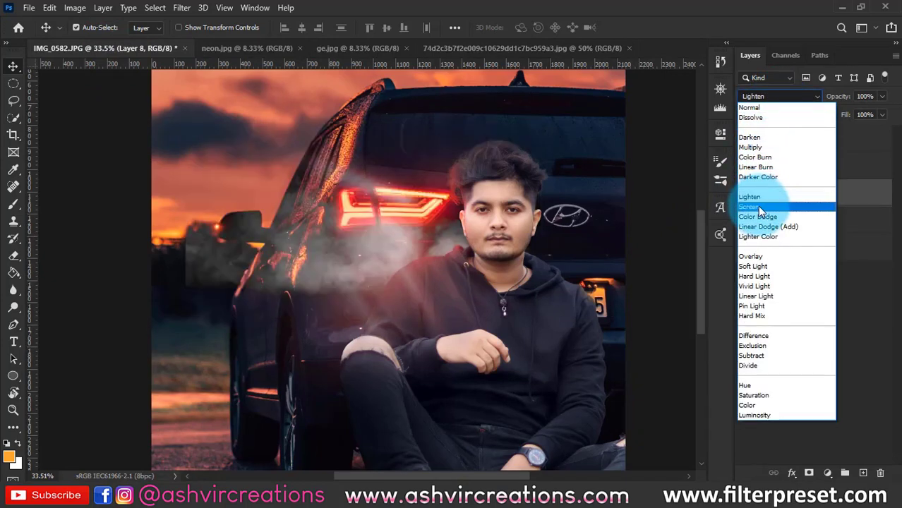
click(769, 201)
Scale the smoke layer to 199.50%, place it around the car's lower half behind the man, and compare with and without it.
drag(581, 292, 524, 319)
key(ctrl+t)
key(ctrl+minus)
drag(468, 322, 406, 333)
scroll(389, 319, up, 4)
drag(457, 306, 467, 287)
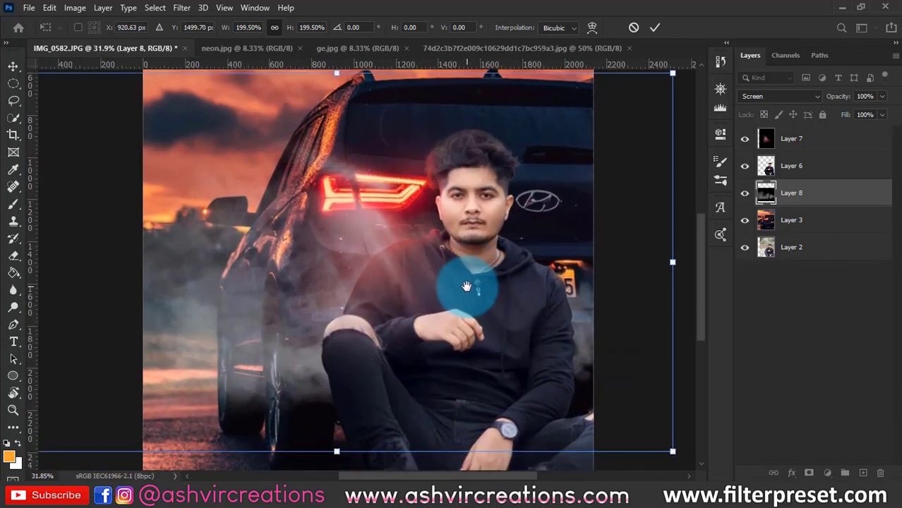
key(Return)
key(ctrl+0)
click(744, 193)
click(746, 194)
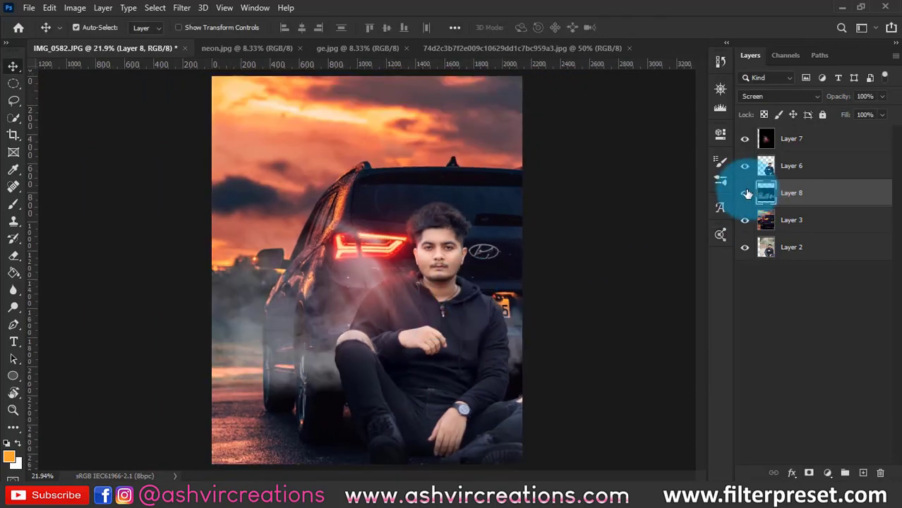
Soften the smoke over the sky and trees beside the car with a soft round eraser at 1000 px and 37% opacity.
key(e)
right_click(264, 295)
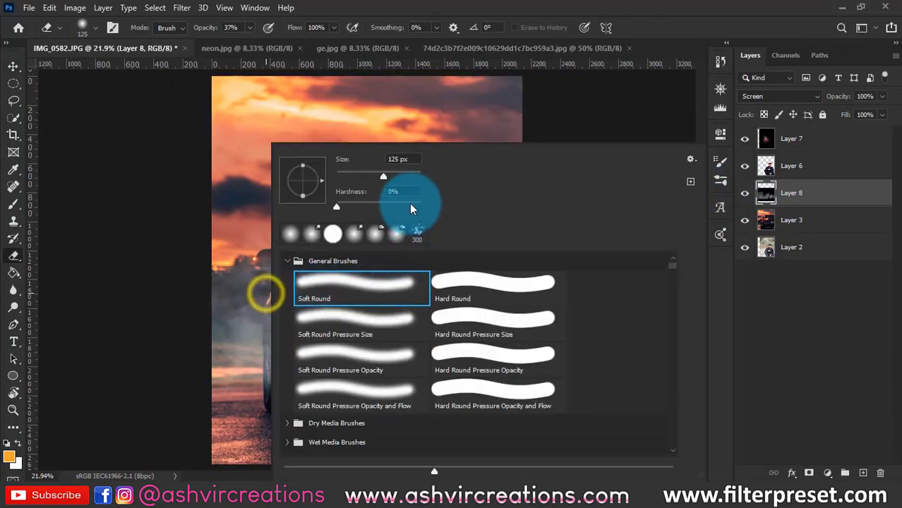
click(234, 231)
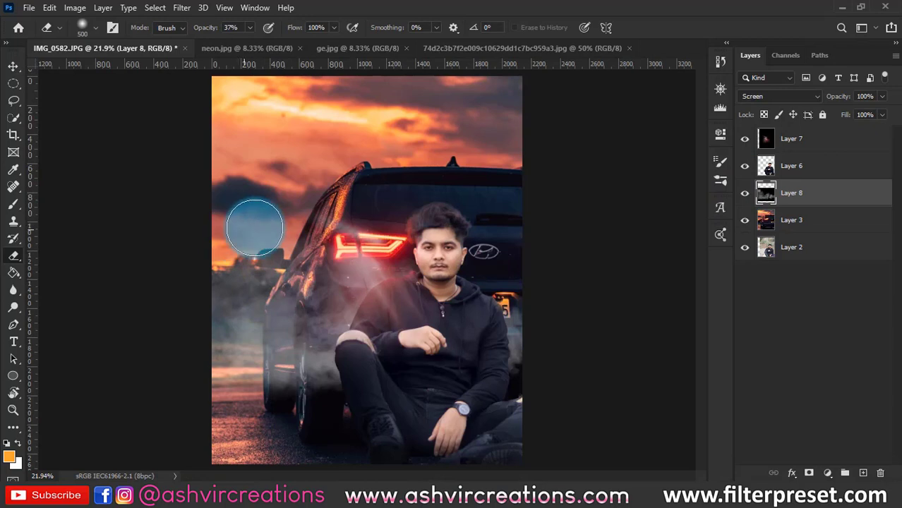
key(bracketright)
mouse_move(247, 236)
mouse_down()
mouse_move(221, 271)
mouse_move(243, 257)
mouse_move(225, 288)
mouse_up()
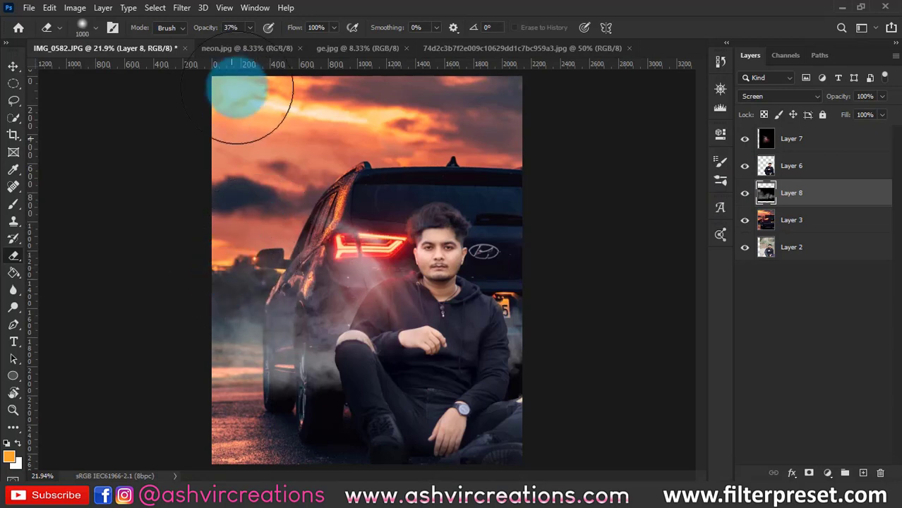
Erase more smoke over the trees beside the car at 100% eraser opacity and undo the last stroke.
drag(206, 30, 249, 30)
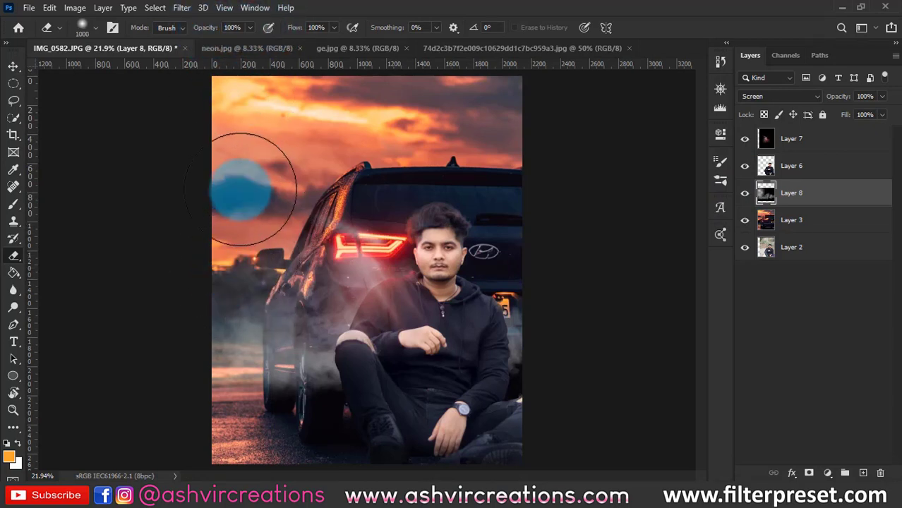
mouse_move(244, 251)
mouse_down()
mouse_move(216, 275)
mouse_move(295, 197)
mouse_up()
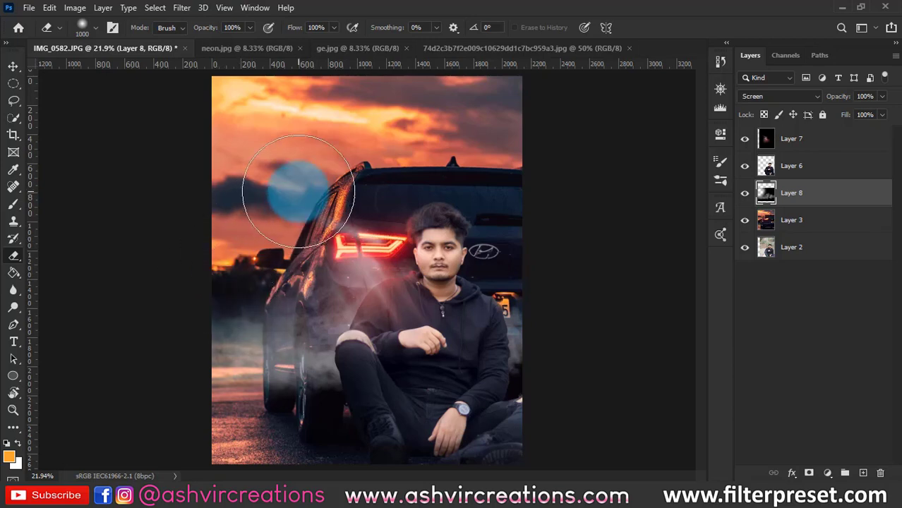
key(ctrl+z)
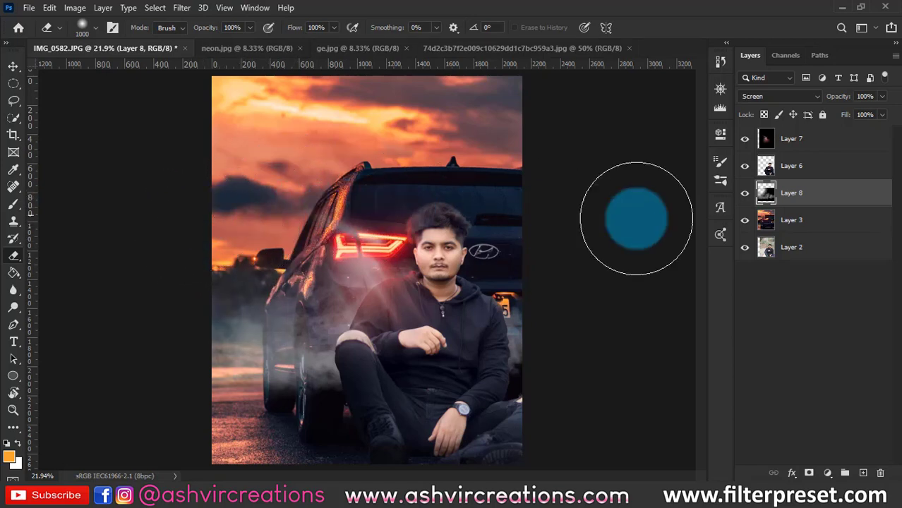
click(744, 198)
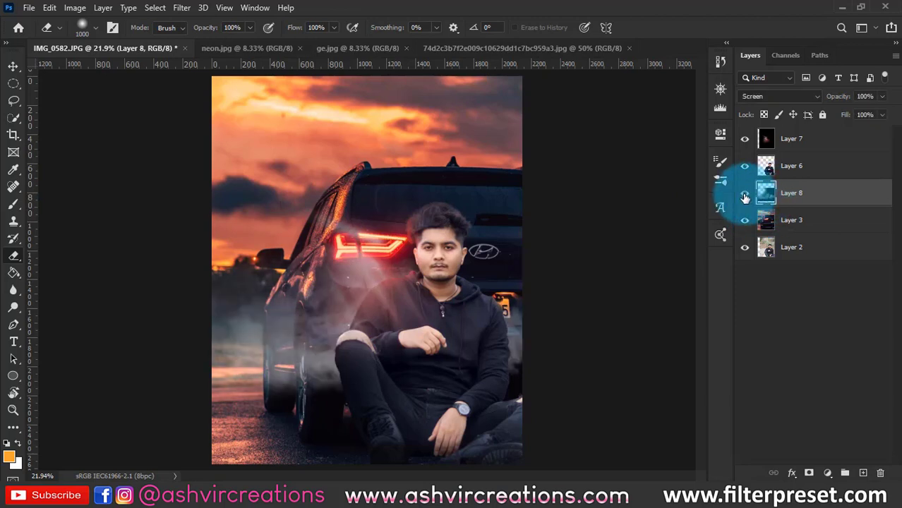
click(745, 199)
click(745, 199)
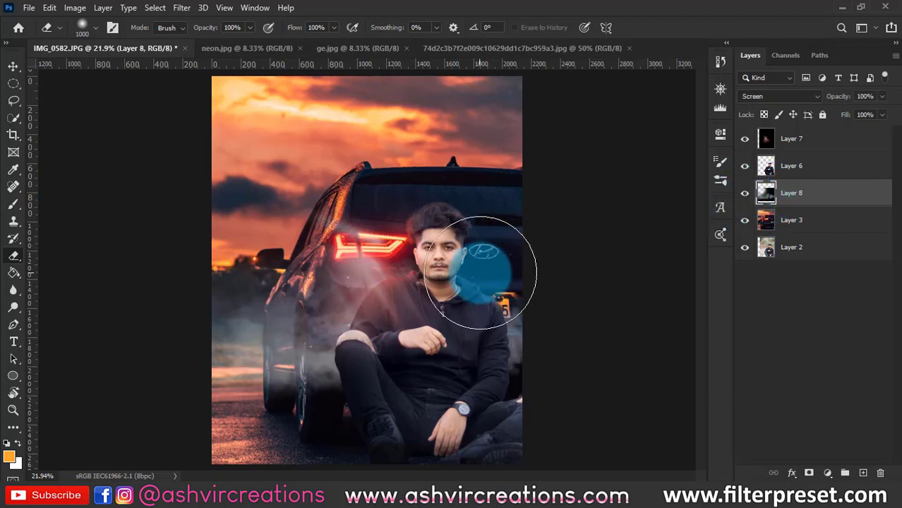
Add the smoke image again as a second layer above the first smoke and set its blend mode to Screen.
key(v)
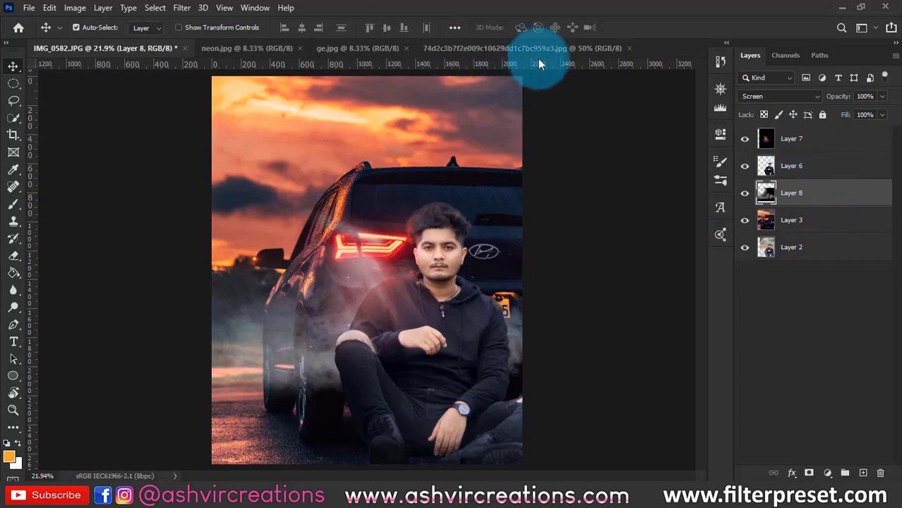
click(454, 49)
drag(117, 44, 296, 174)
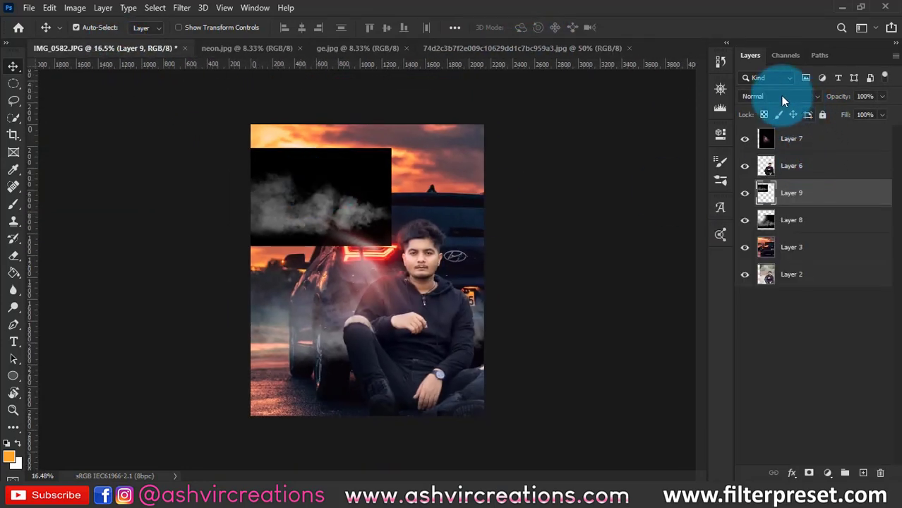
click(780, 95)
click(758, 204)
Enlarge the second smoke layer to cover the image width and bring it to the top of the layer stack.
key(ctrl+t)
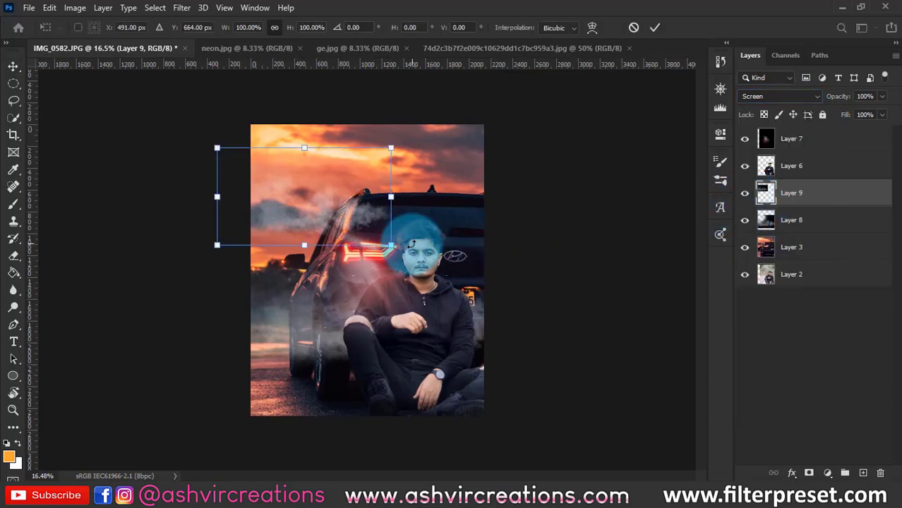
drag(391, 245, 583, 394)
drag(499, 207, 501, 222)
key(Return)
drag(844, 189, 847, 132)
Rotate the top smoke layer by 18.48° and position it across the bottom of the image in front of the man.
key(ctrl+t)
drag(469, 295, 509, 378)
drag(518, 239, 482, 409)
key(Return)
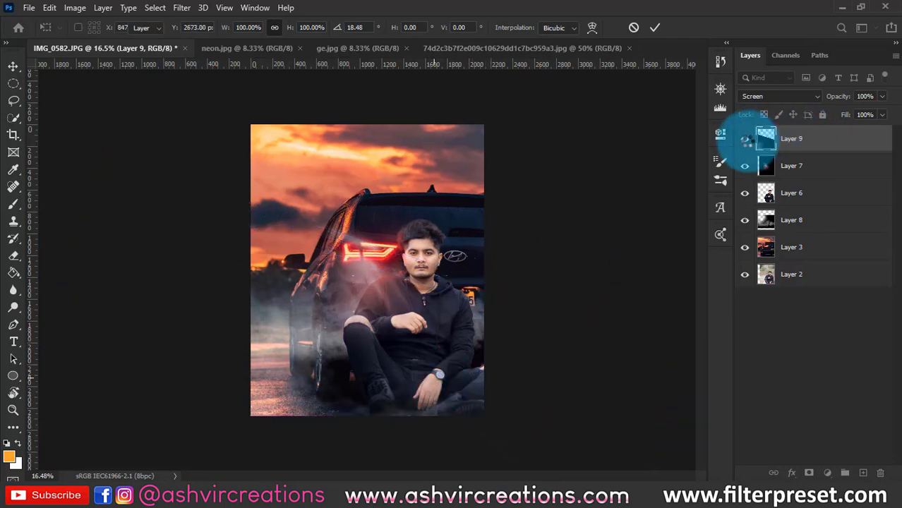
click(745, 139)
click(744, 139)
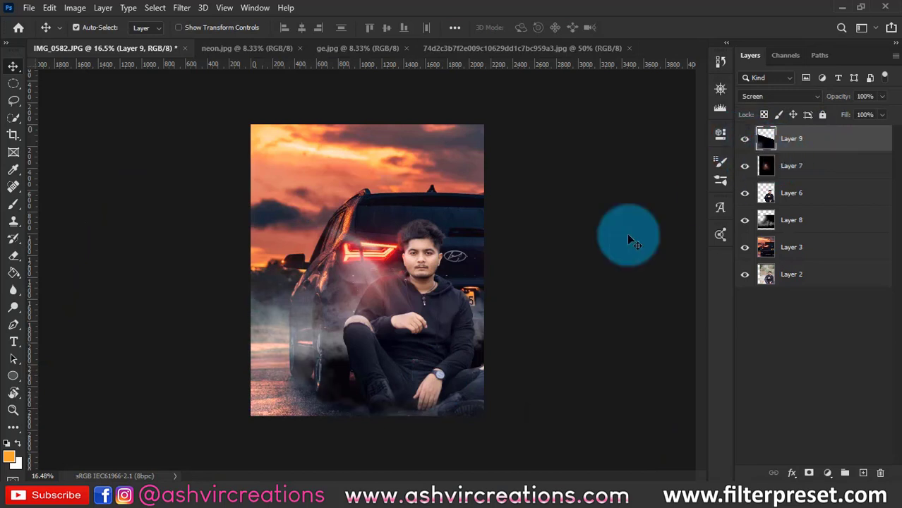
Erase excess foreground smoke, including over the road in the lower-left corner, with the 1000 px eraser at 100% opacity.
key(e)
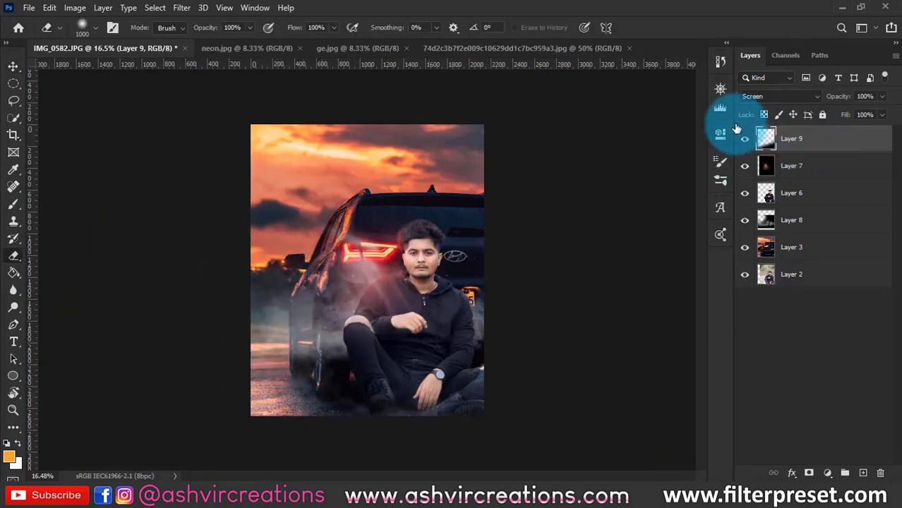
click(745, 140)
click(745, 140)
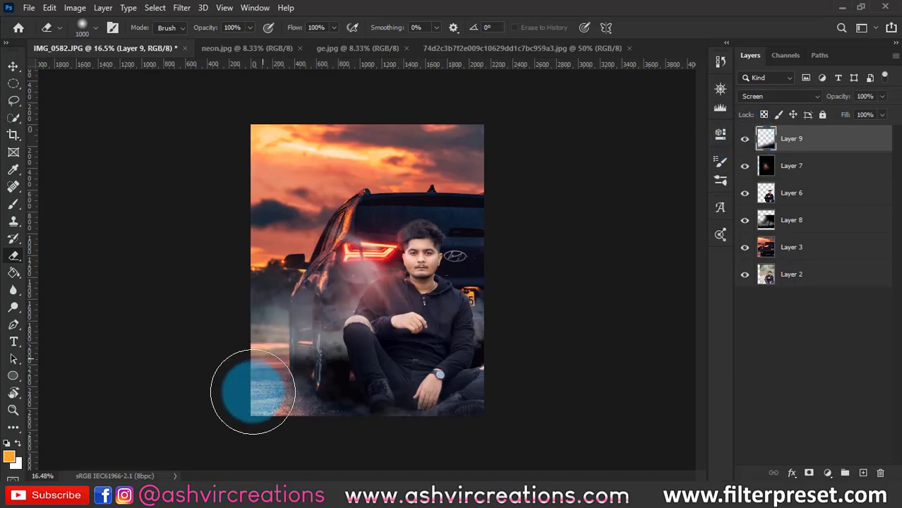
click(745, 141)
click(745, 141)
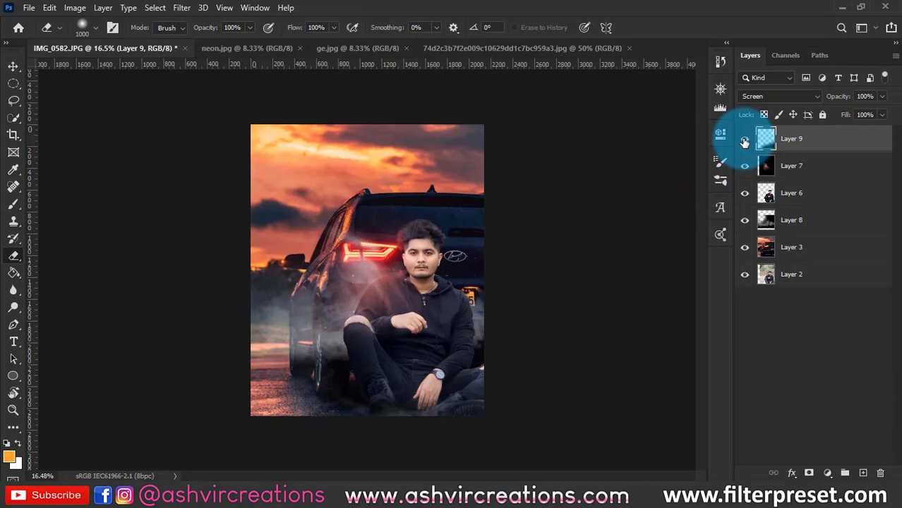
Duplicate the foreground smoke layer and erase the smoke around the man's lowered hand and leg on both copies.
key(ctrl+j)
scroll(495, 304, up, 4)
drag(488, 296, 462, 135)
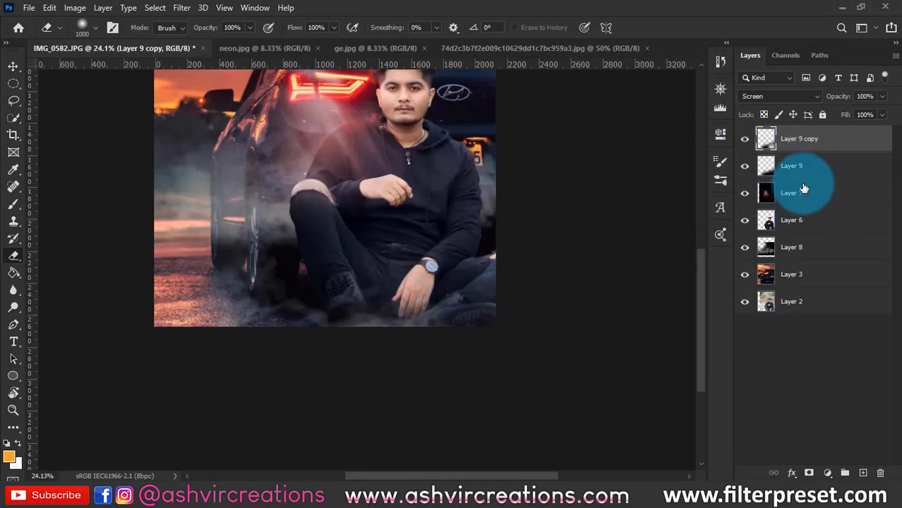
mouse_move(437, 297)
mouse_down()
mouse_move(461, 287)
mouse_move(455, 290)
mouse_up()
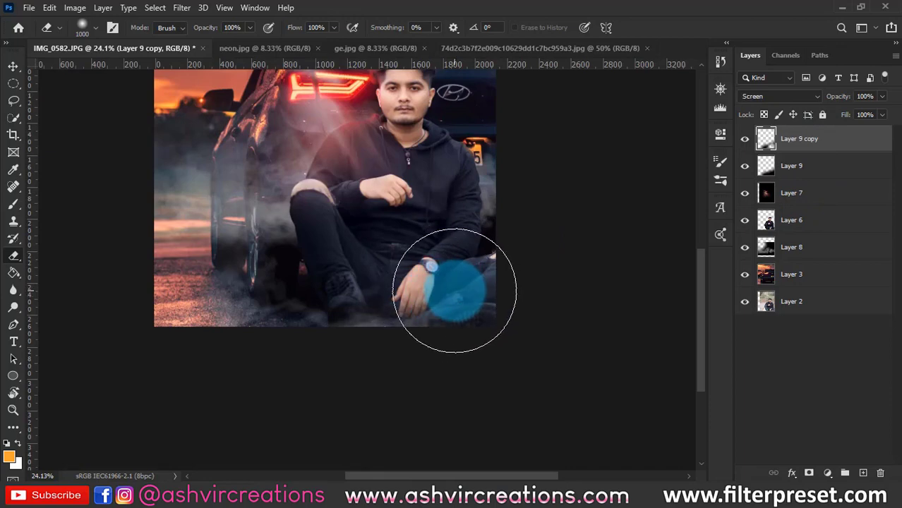
click(780, 165)
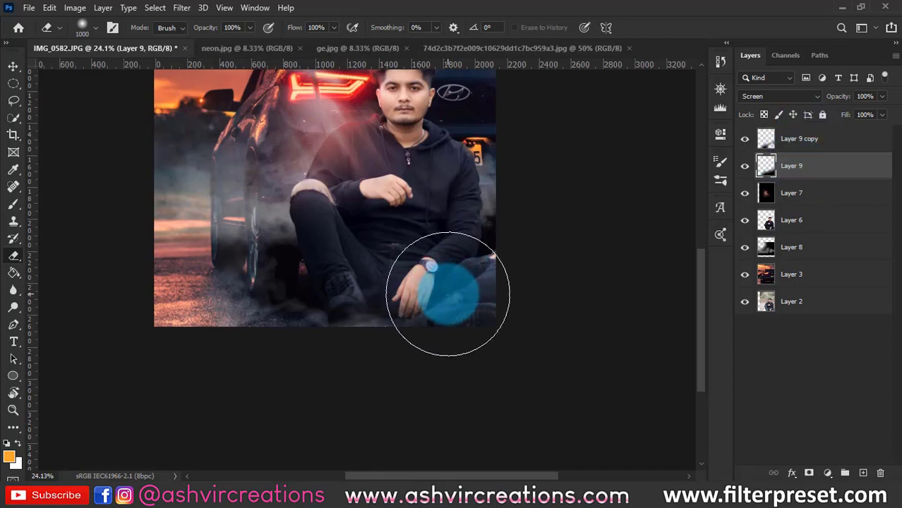
scroll(447, 294, down, 3)
scroll(506, 272, up, 1)
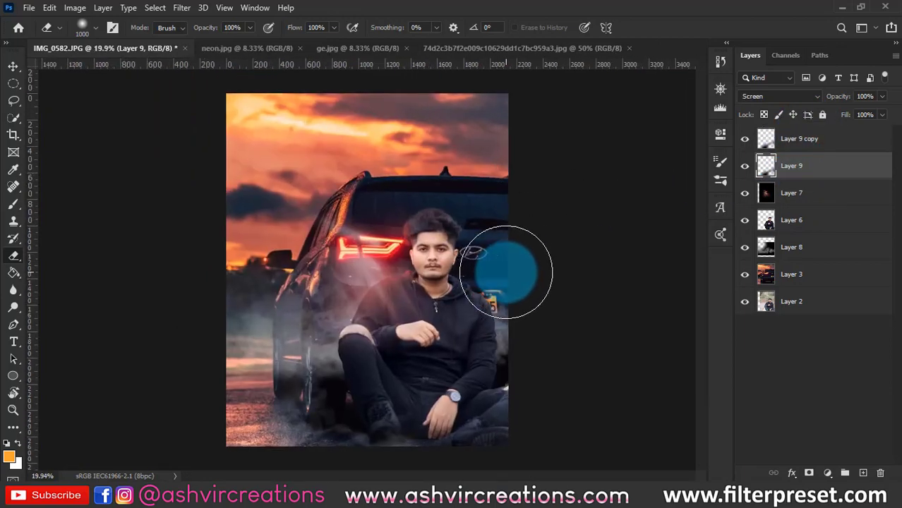
key(v)
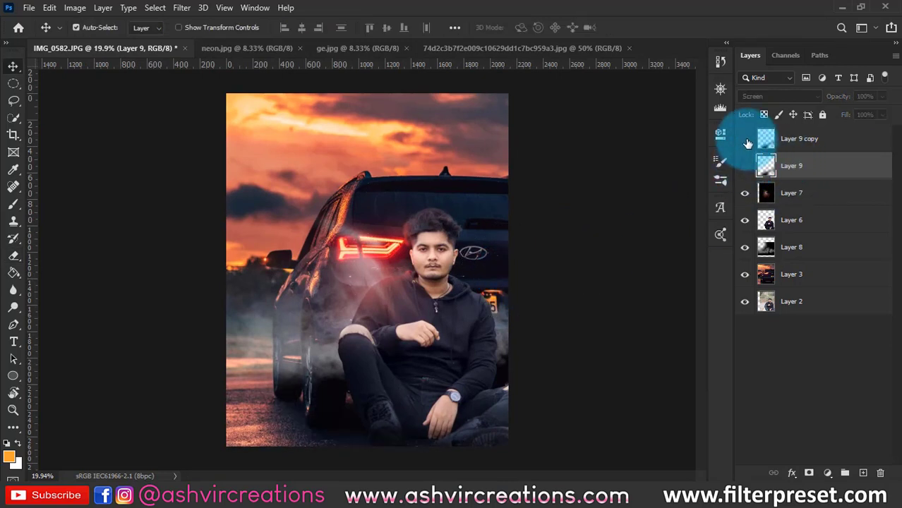
drag(747, 143, 747, 170)
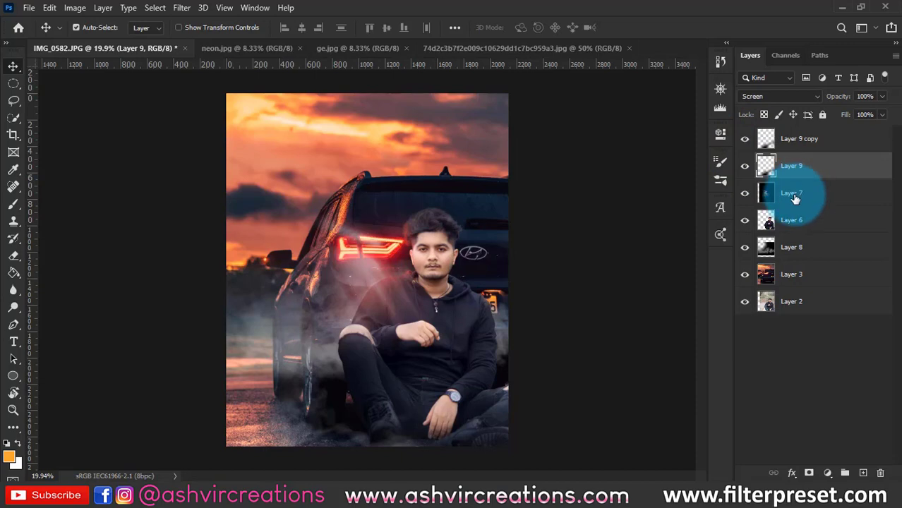
Merge all layers above the original photo of the man into one and activate the Crop tool.
click(791, 275)
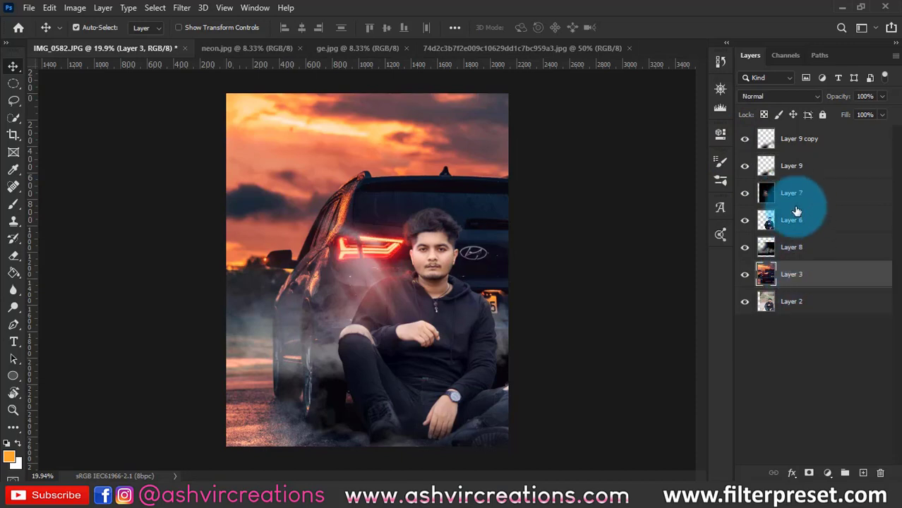
shift+click(805, 138)
right_click(805, 138)
click(677, 388)
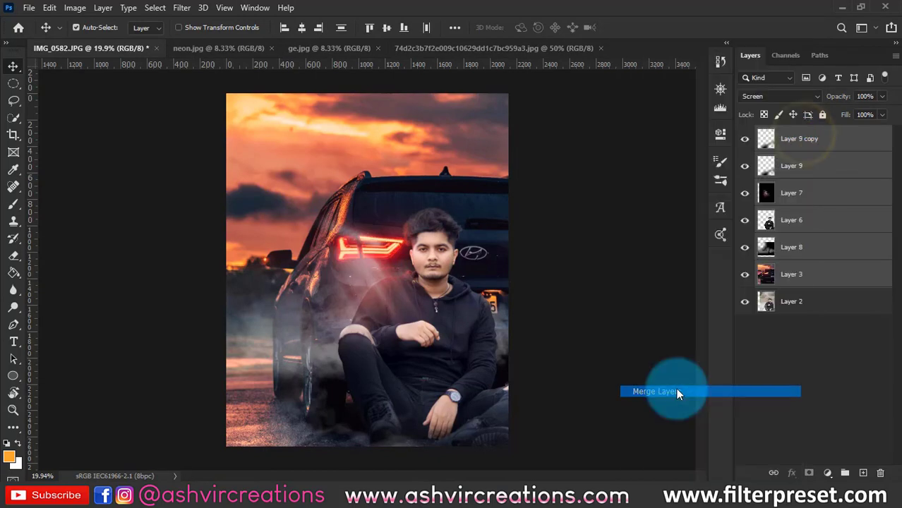
key(c)
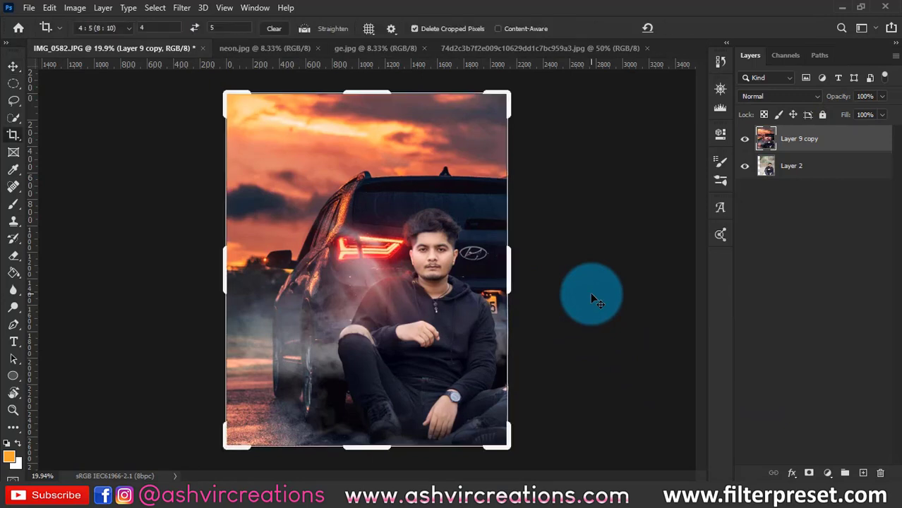
Commit the 4:5 crop and switch to the Move tool.
key(Return)
key(Return)
key(v)
Open the Camera Raw Filter on the merged composite layer and apply the FP-Urban Street AVC 2020 preset.
click(180, 8)
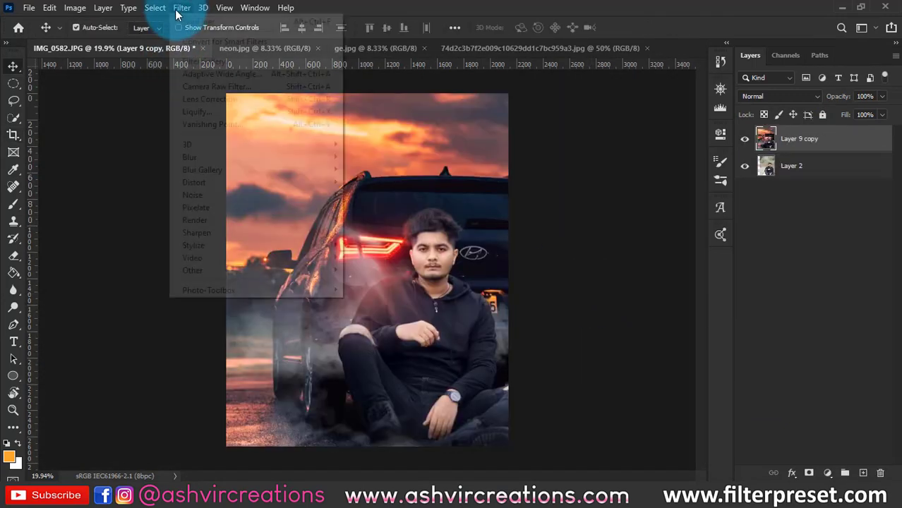
click(208, 85)
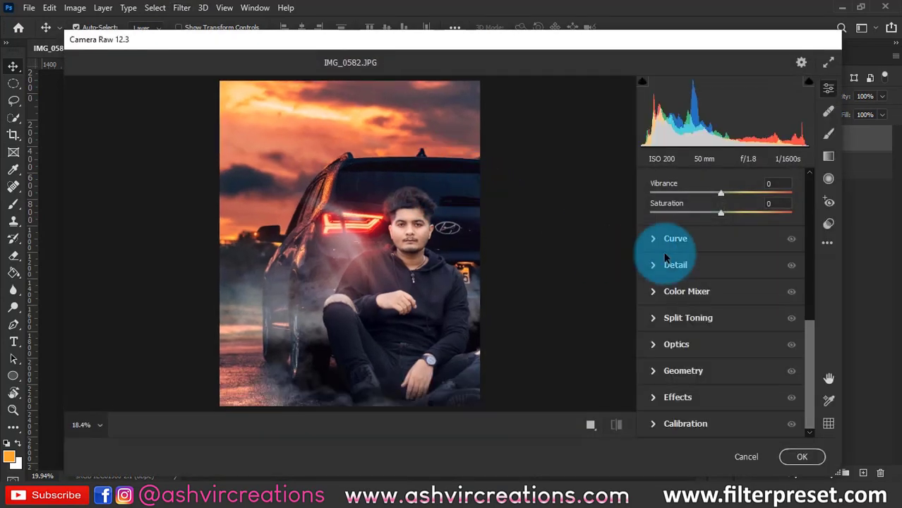
click(829, 224)
drag(809, 202, 817, 420)
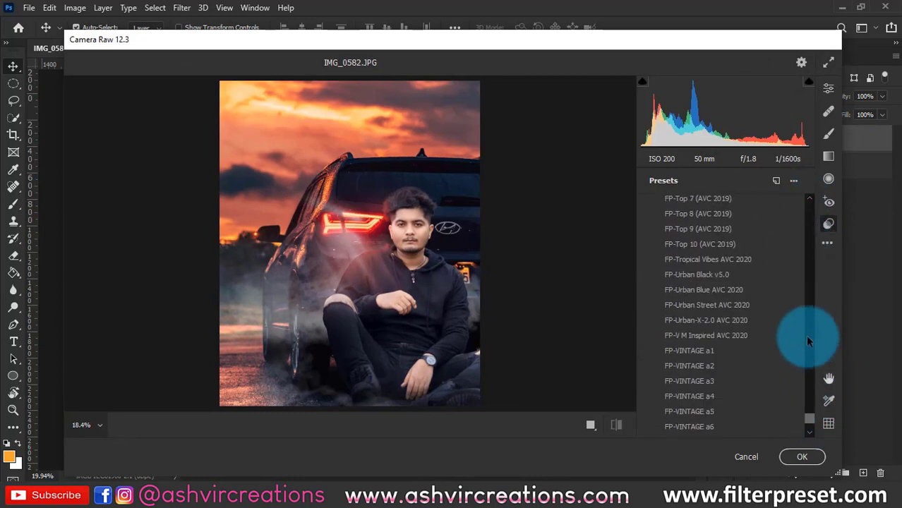
click(715, 304)
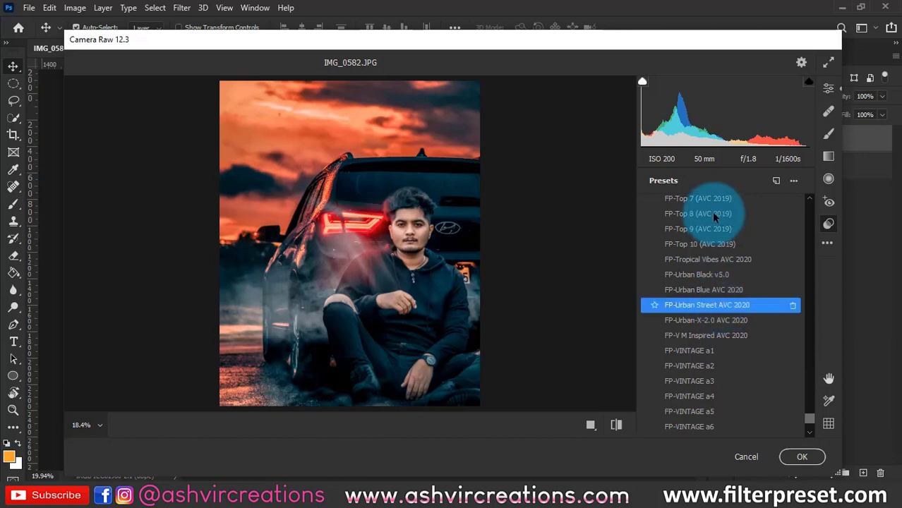
In the Camera Raw basic adjustments, set Highlights to -1 and Whites to -75.
click(828, 87)
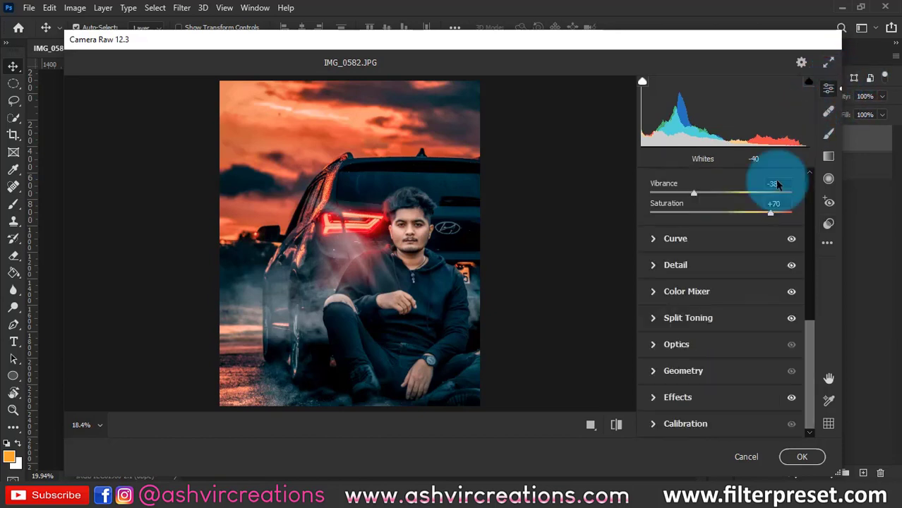
scroll(739, 233, up, 2)
scroll(735, 236, up, 4)
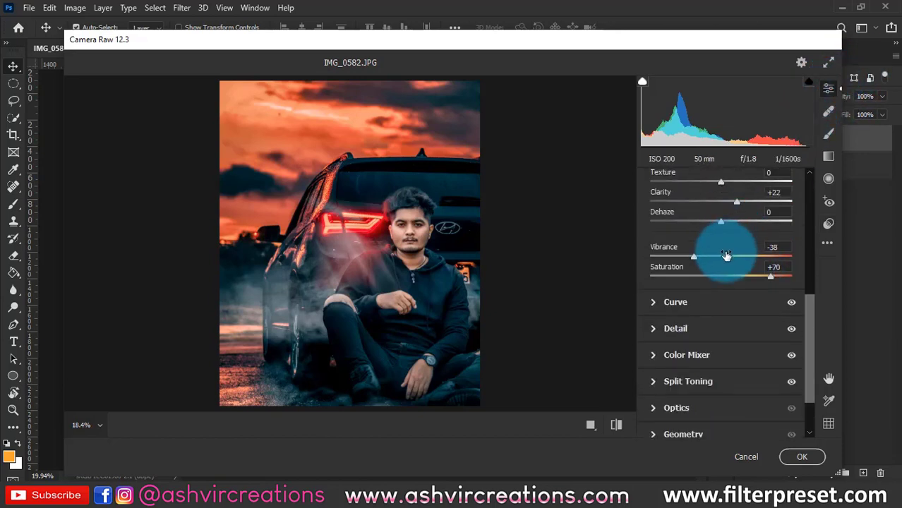
scroll(713, 269, up, 3)
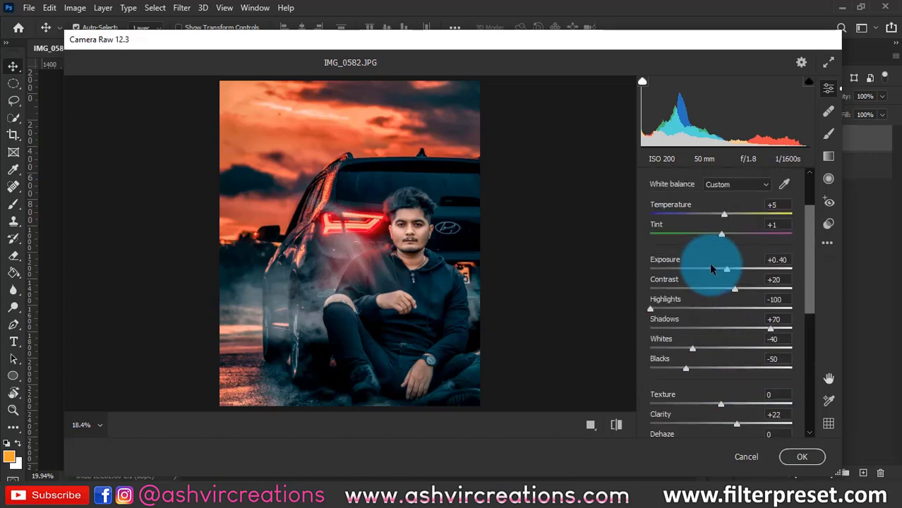
drag(652, 309, 720, 310)
drag(692, 351, 667, 347)
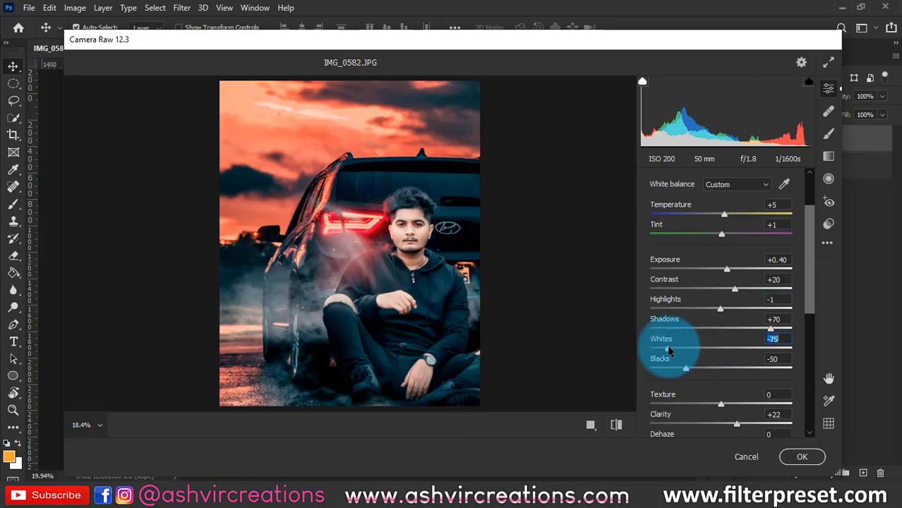
Set Shadows to -12 and Blacks to -15 in the Camera Raw adjustments.
drag(770, 329, 731, 328)
drag(685, 368, 715, 373)
drag(732, 328, 701, 329)
mouse_move(715, 369)
mouse_down()
mouse_move(686, 364)
mouse_move(701, 372)
mouse_up()
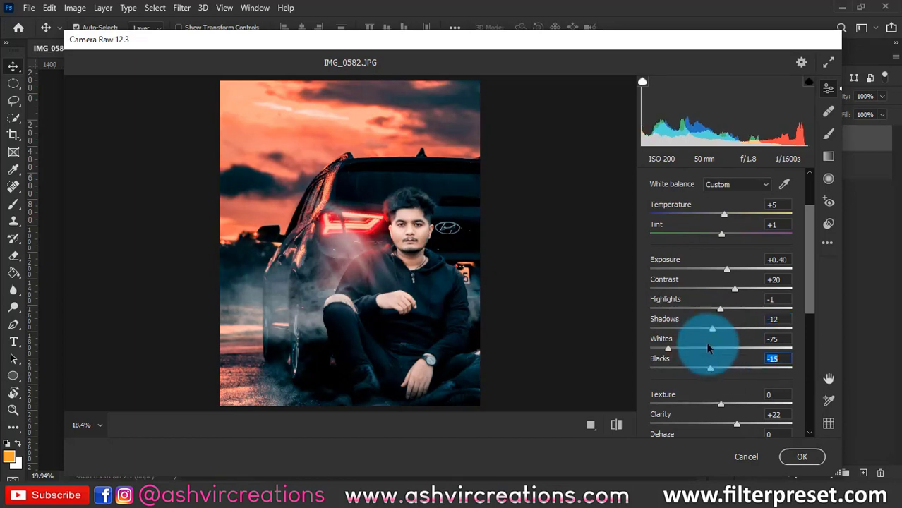
Set Contrast to +12, reset Exposure to 0.00, and check the man and car up close.
scroll(425, 234, down, 2)
drag(736, 290, 727, 291)
scroll(390, 265, up, 7)
scroll(332, 272, down, 6)
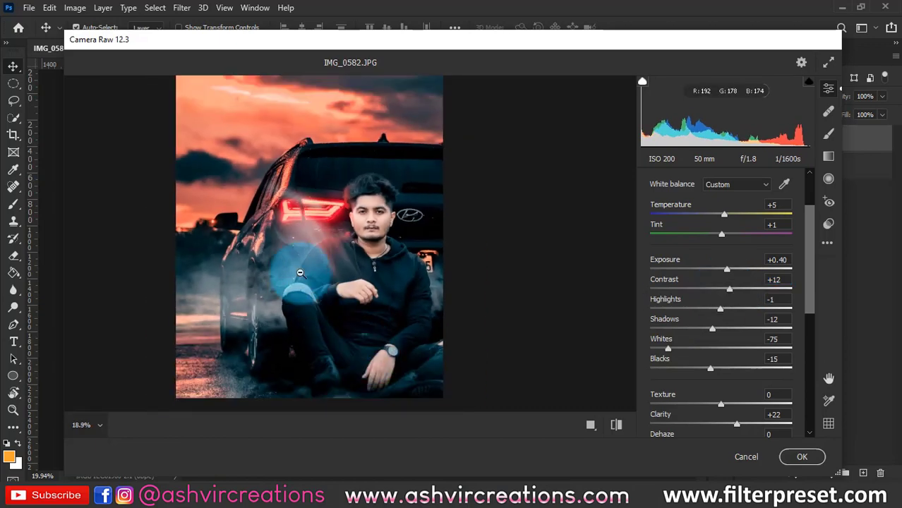
scroll(333, 208, up, 3)
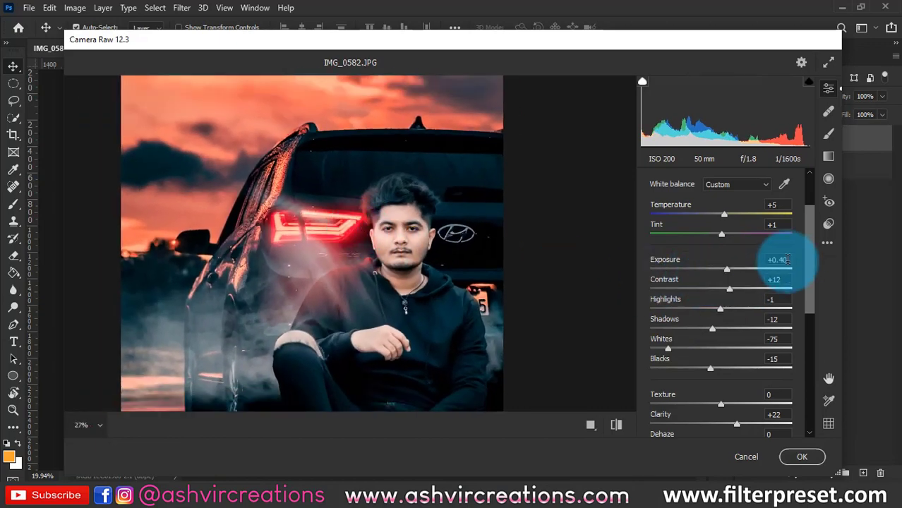
double_click(726, 264)
scroll(396, 318, down, 3)
scroll(375, 245, up, 5)
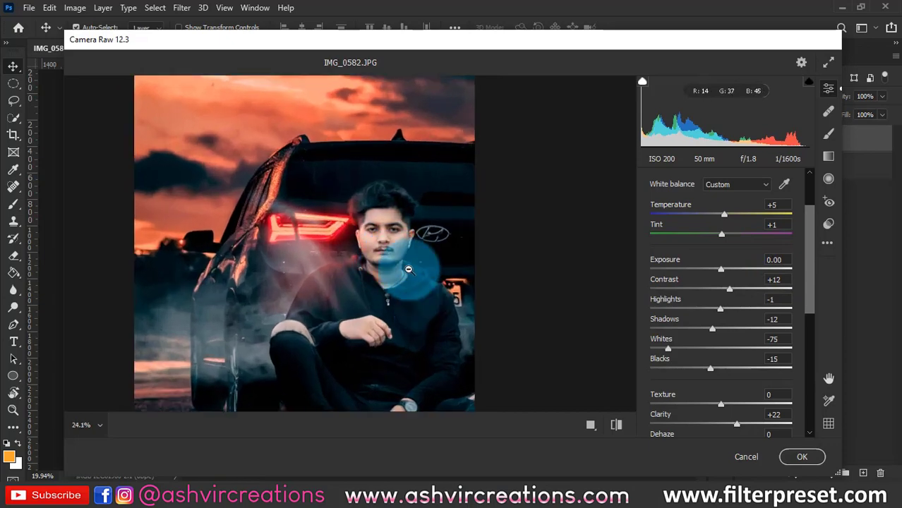
scroll(312, 258, down, 3)
scroll(372, 272, up, 4)
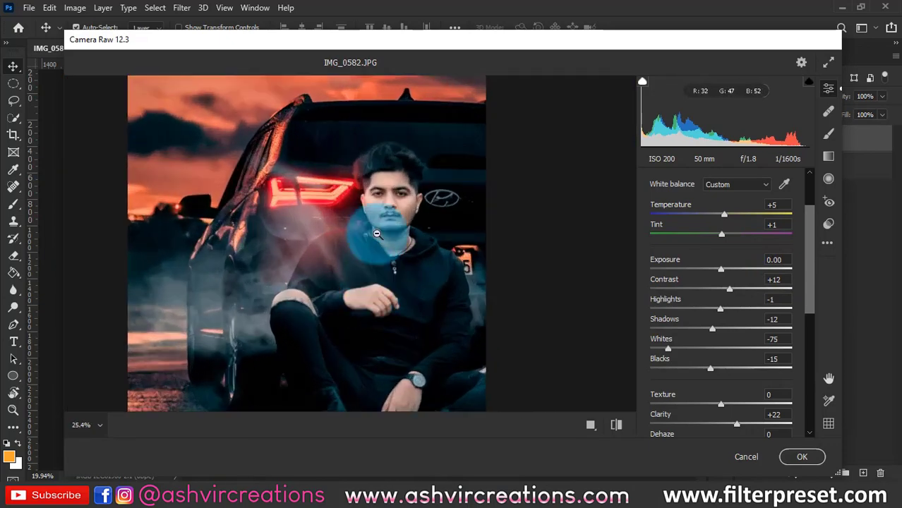
scroll(402, 223, down, 3)
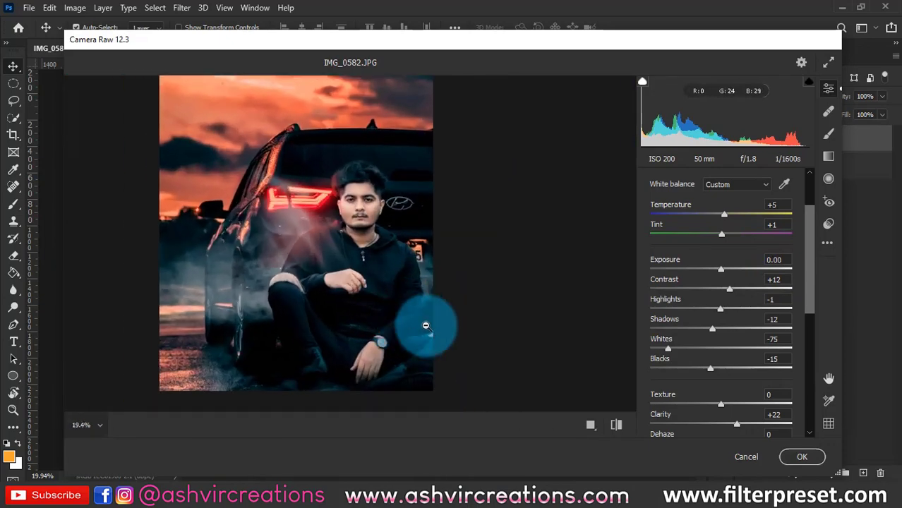
Set Clarity to +10, Vibrance to -12 and Saturation to +49.
scroll(727, 297, down, 1)
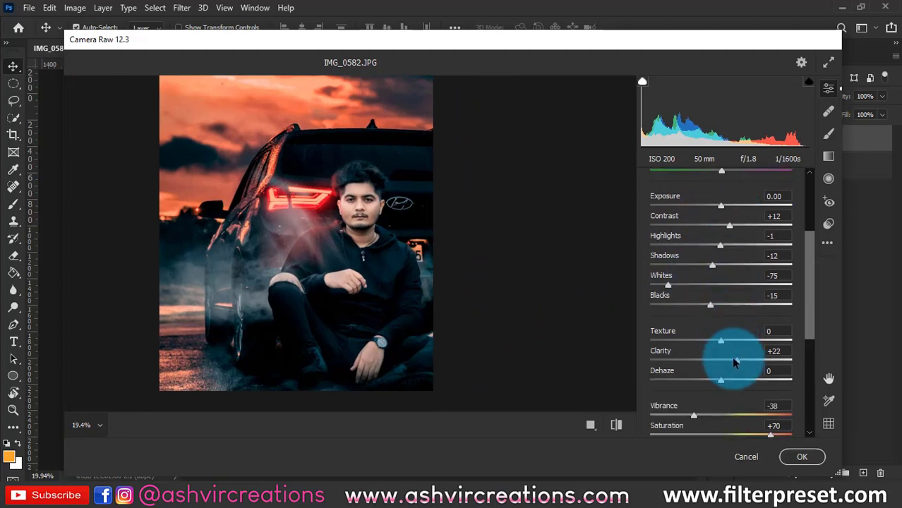
drag(721, 356, 759, 372)
scroll(734, 360, down, 1)
drag(693, 351, 759, 376)
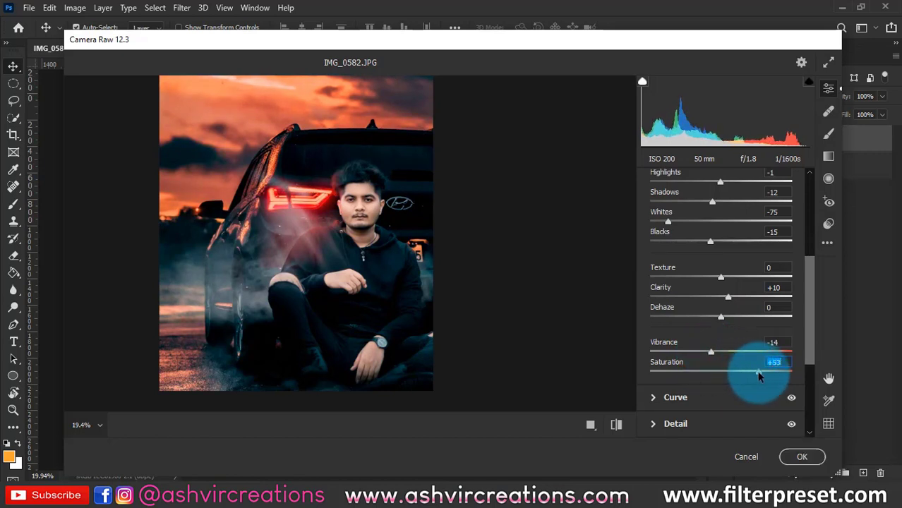
drag(713, 351, 720, 355)
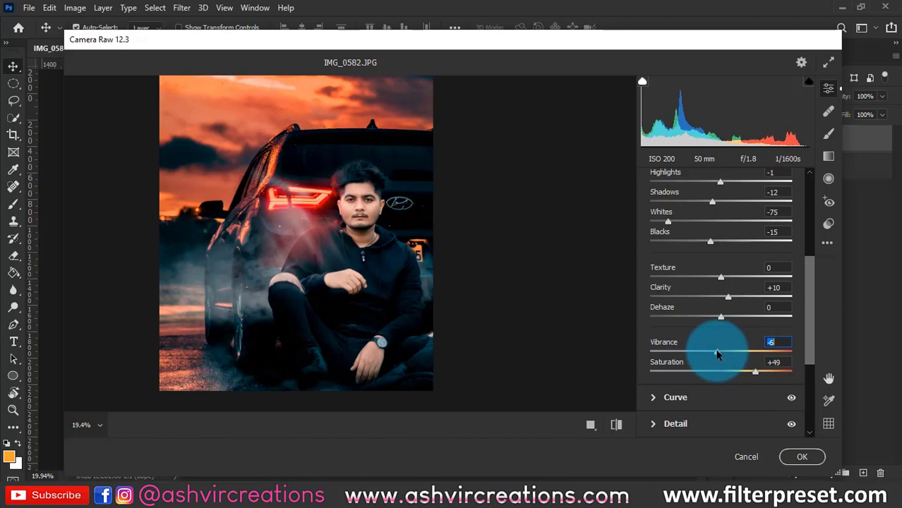
Set the point curve's black point to input 11, output 0, and apply the Camera Raw adjustments.
scroll(769, 374, down, 1)
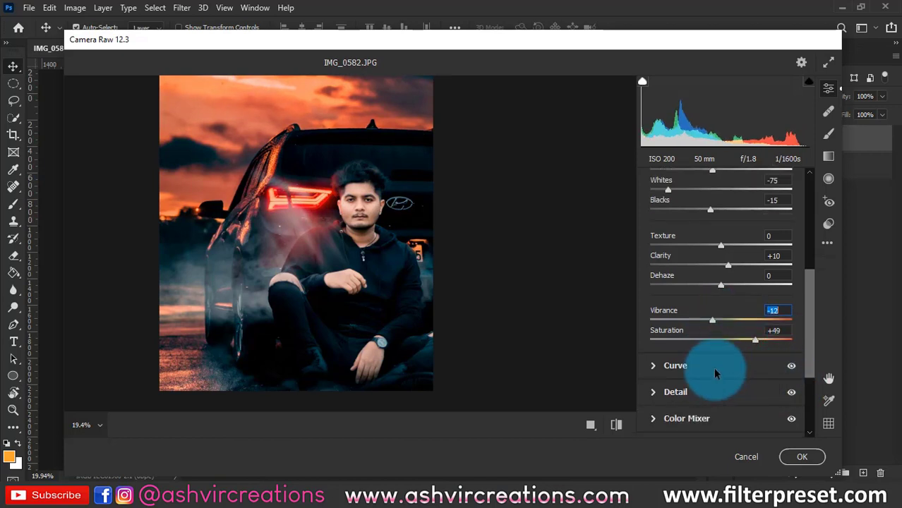
click(773, 367)
drag(658, 373, 652, 373)
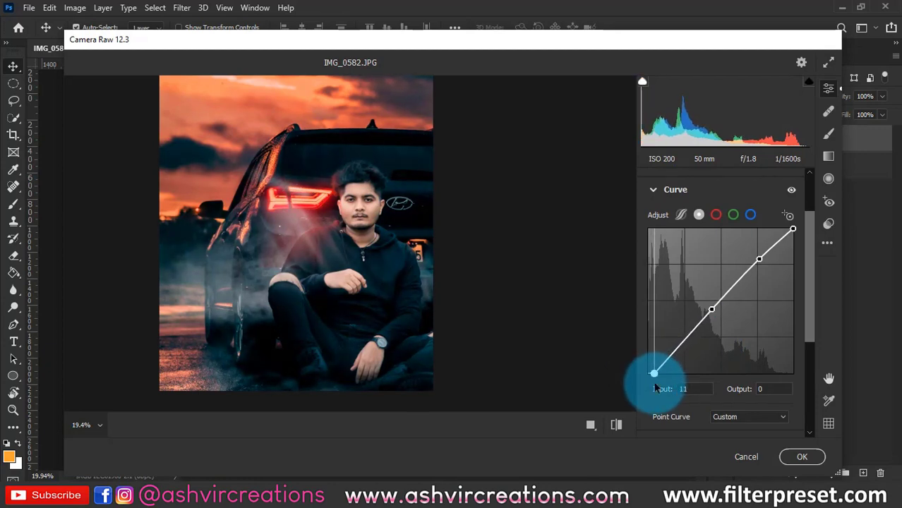
scroll(777, 364, down, 5)
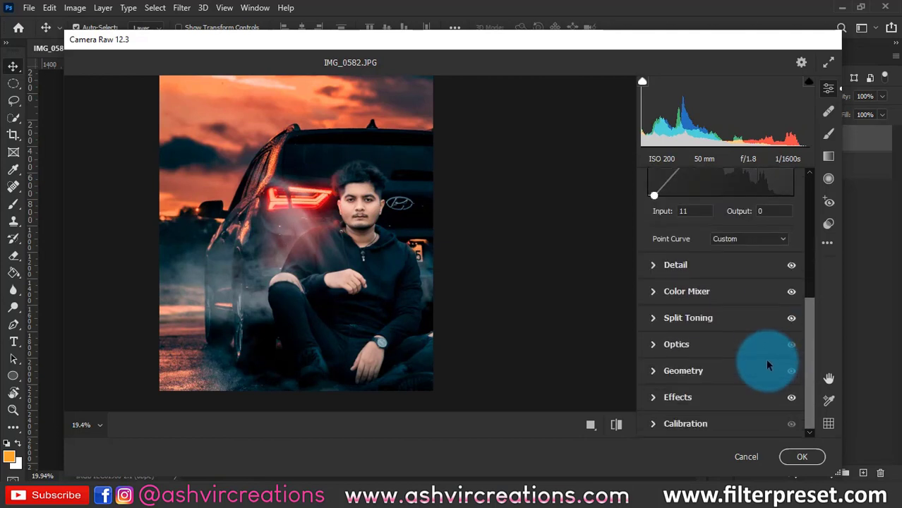
click(802, 458)
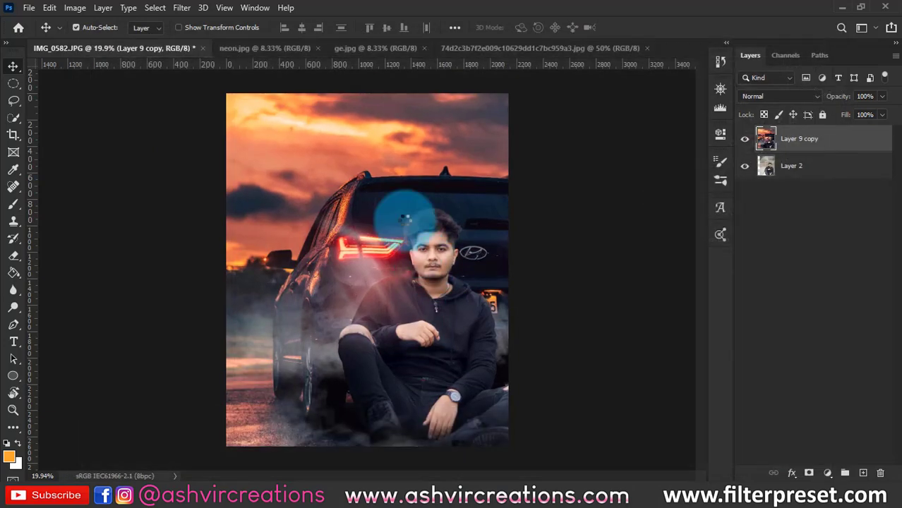
Add a Curves adjustment layer with points 73 to 51 and 194 to 190 and black output 12, and compare the image with and without it.
scroll(406, 225, down, 1)
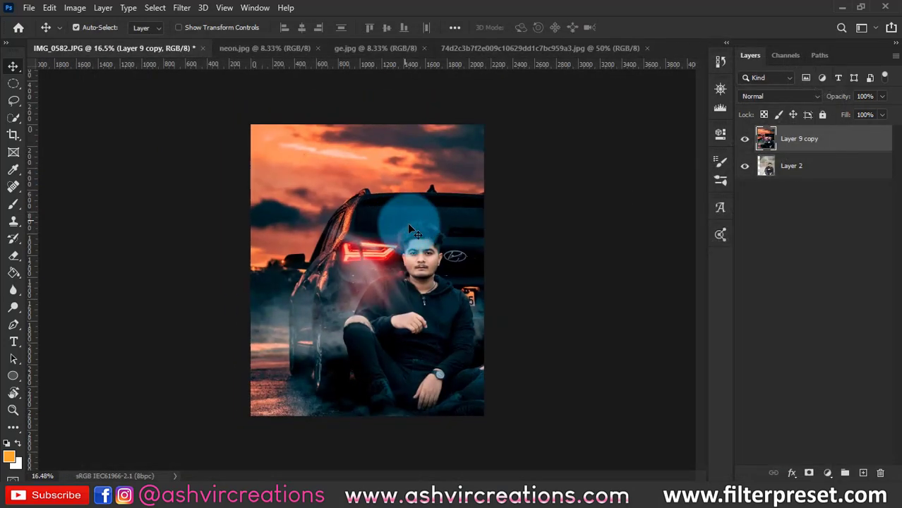
click(828, 472)
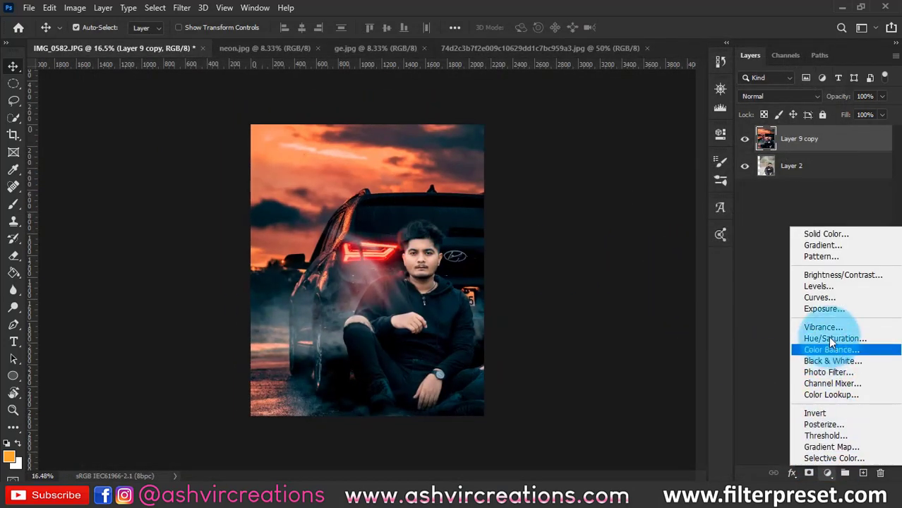
click(827, 299)
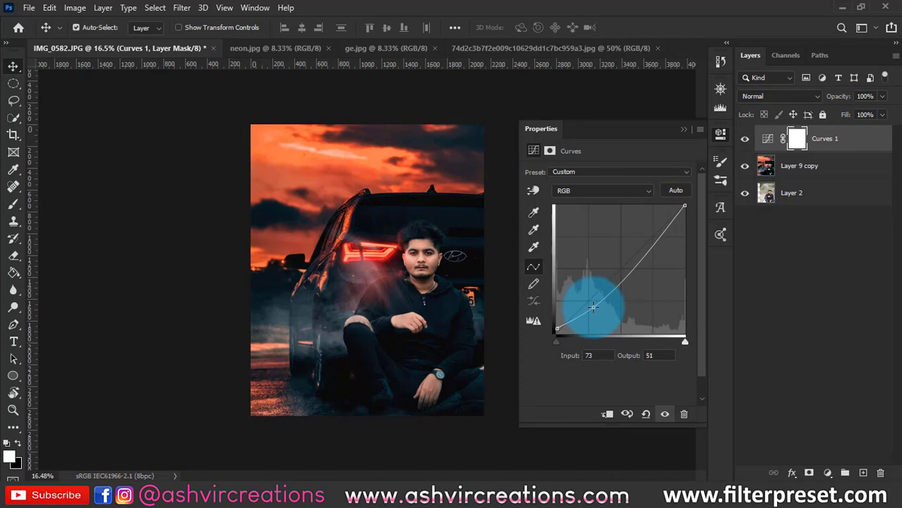
drag(653, 241, 651, 240)
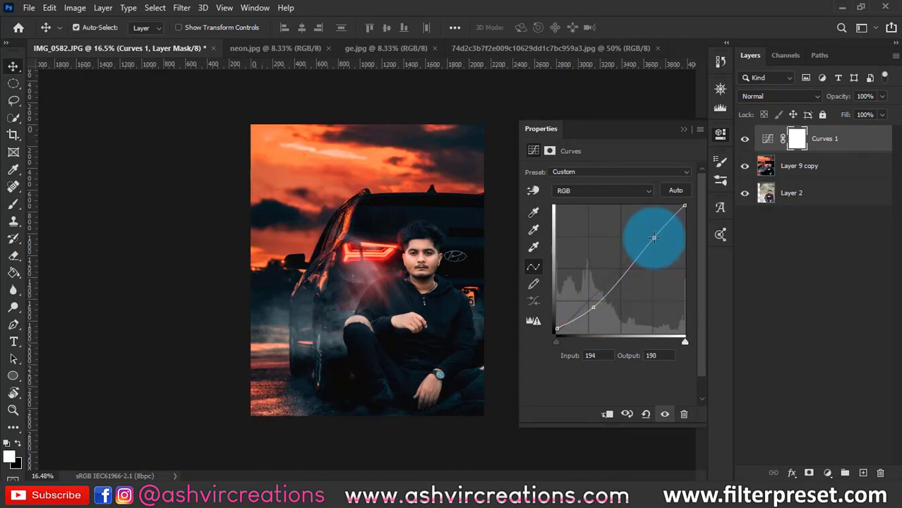
mouse_move(557, 326)
mouse_down()
mouse_move(556, 335)
mouse_move(553, 326)
mouse_up()
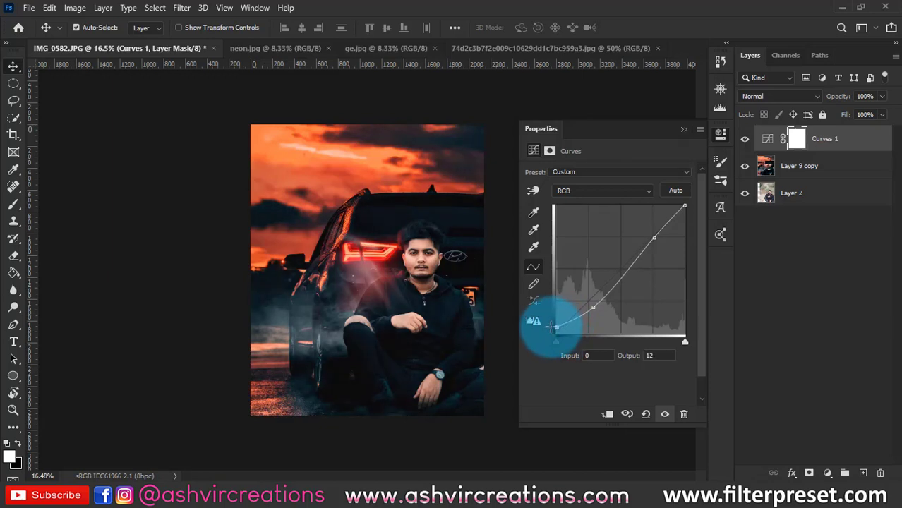
click(683, 129)
scroll(456, 300, up, 1)
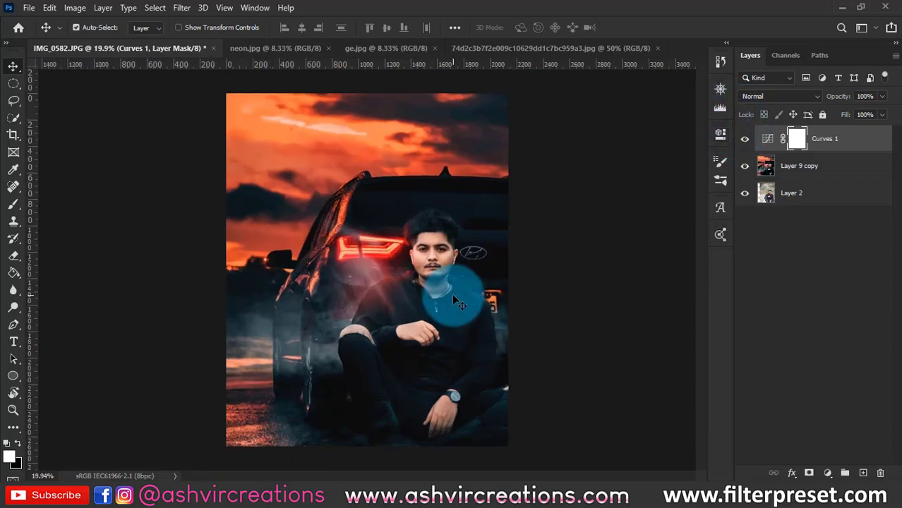
click(746, 140)
click(748, 140)
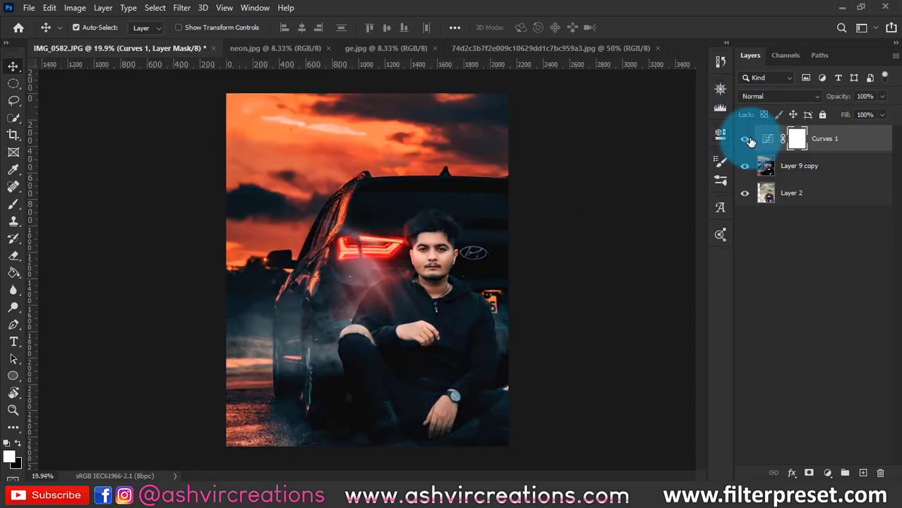
click(749, 141)
click(750, 140)
Add a second Curves adjustment layer with white output 237 and black output about 4, and compare the image with and without it.
click(828, 473)
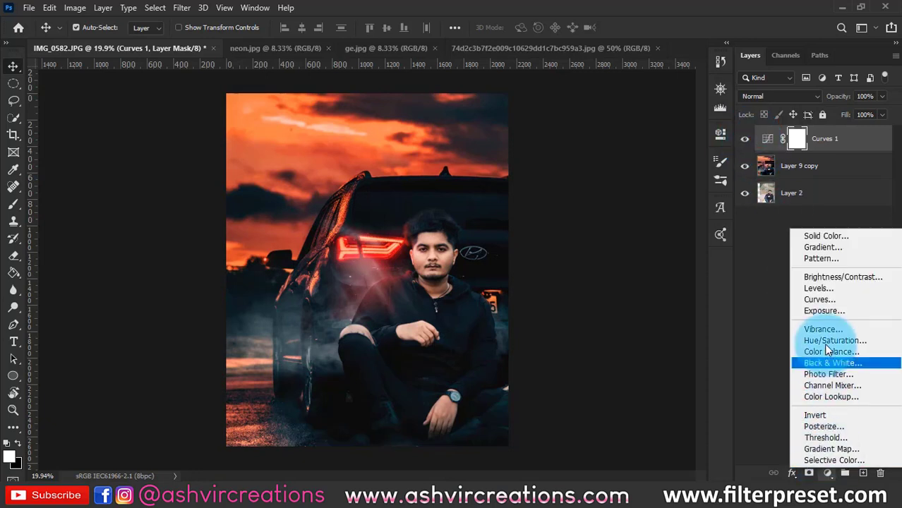
click(822, 299)
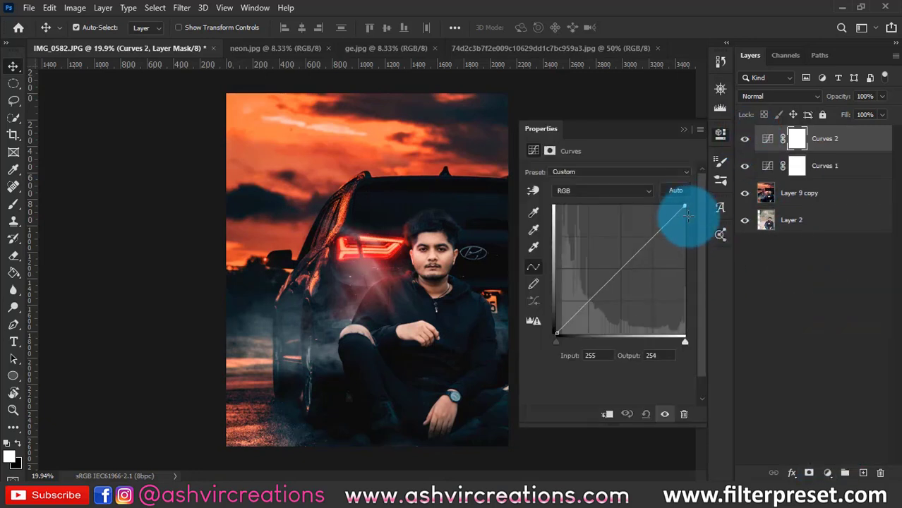
drag(685, 207, 701, 216)
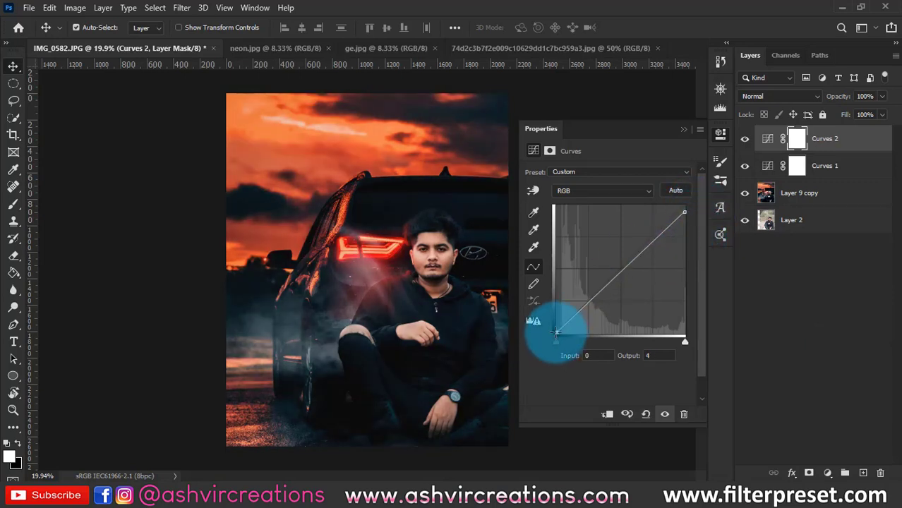
drag(553, 333, 553, 334)
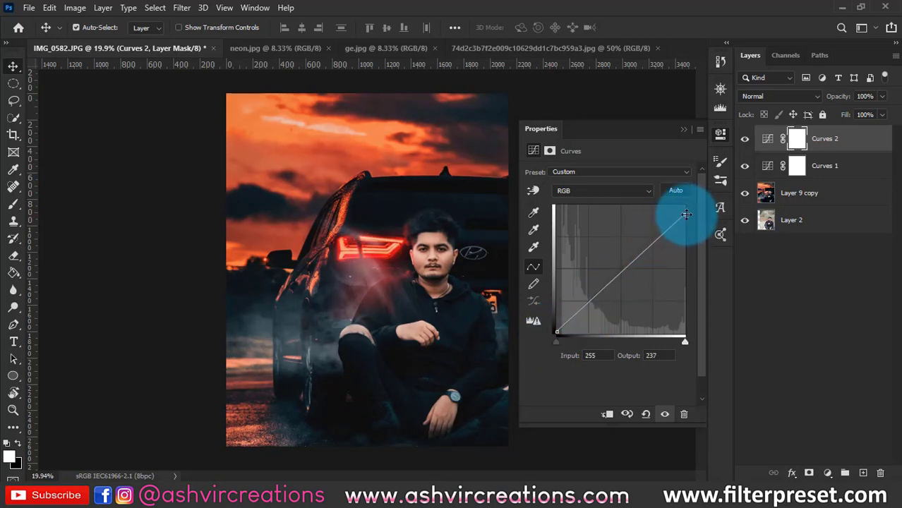
click(683, 129)
click(745, 139)
click(745, 139)
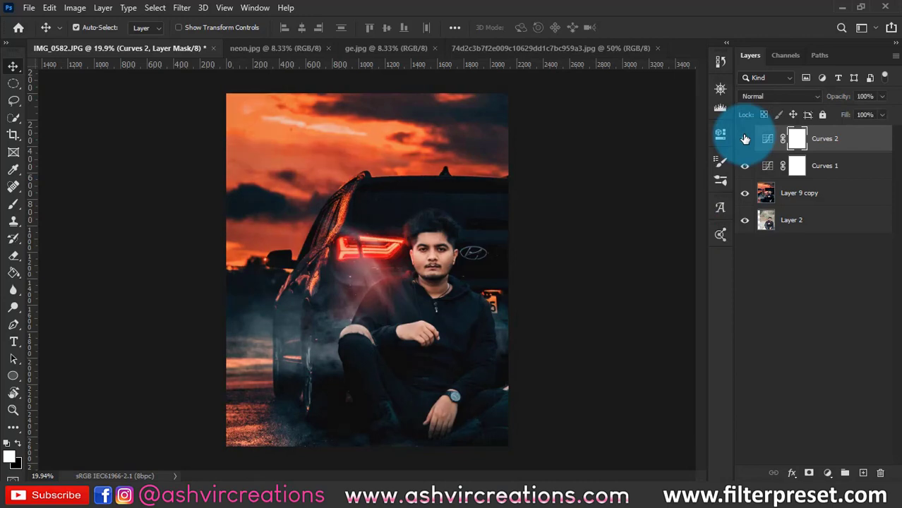
click(744, 139)
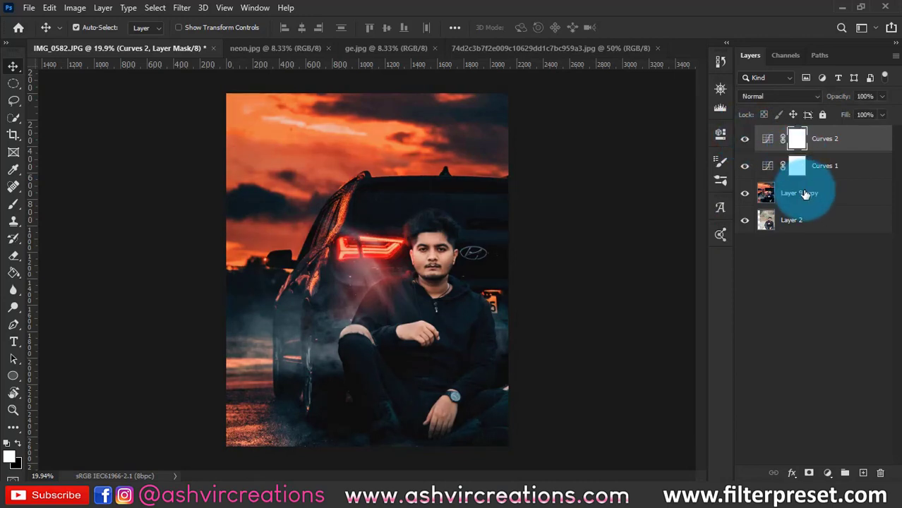
Merge both Curves adjustment layers with the composite layer, leaving the original photo of the man separate.
shift+click(804, 194)
right_click(804, 194)
click(667, 391)
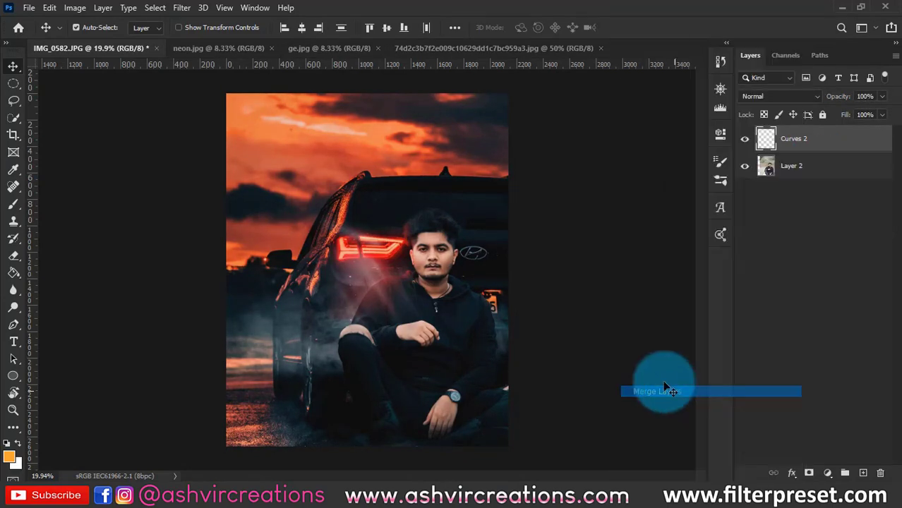
Crop the composite at the 4:5 ratio, keeping the full canvas and deleting the cropped pixels.
scroll(403, 328, up, 6)
drag(456, 316, 461, 265)
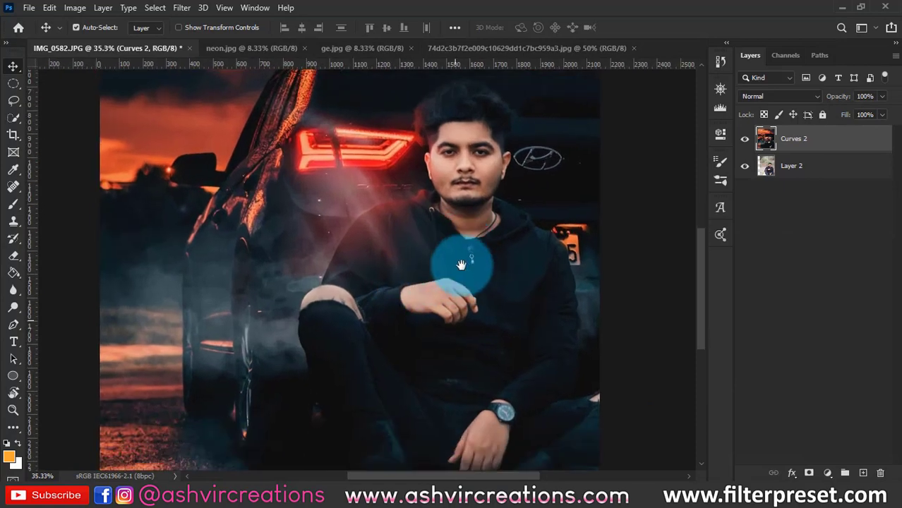
scroll(461, 266, down, 4)
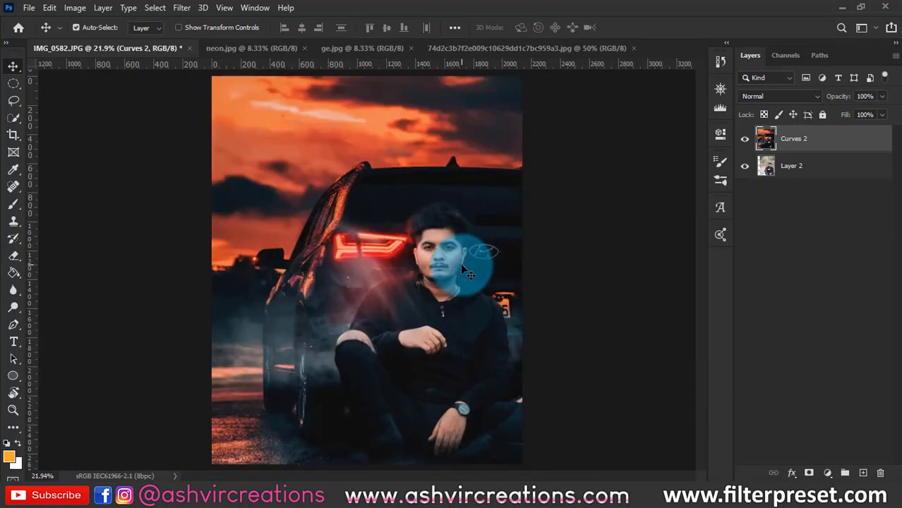
scroll(461, 266, down, 1)
key(c)
key(Return)
key(Return)
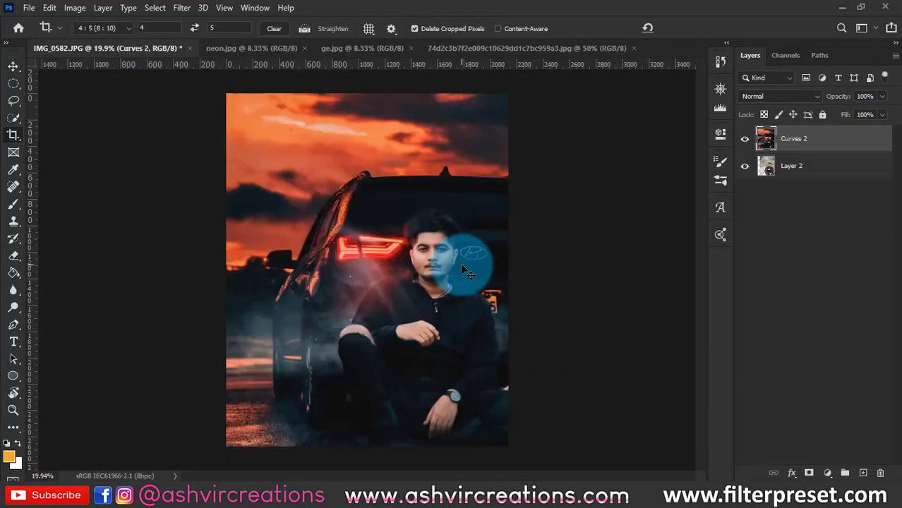
key(v)
scroll(382, 367, down, 1)
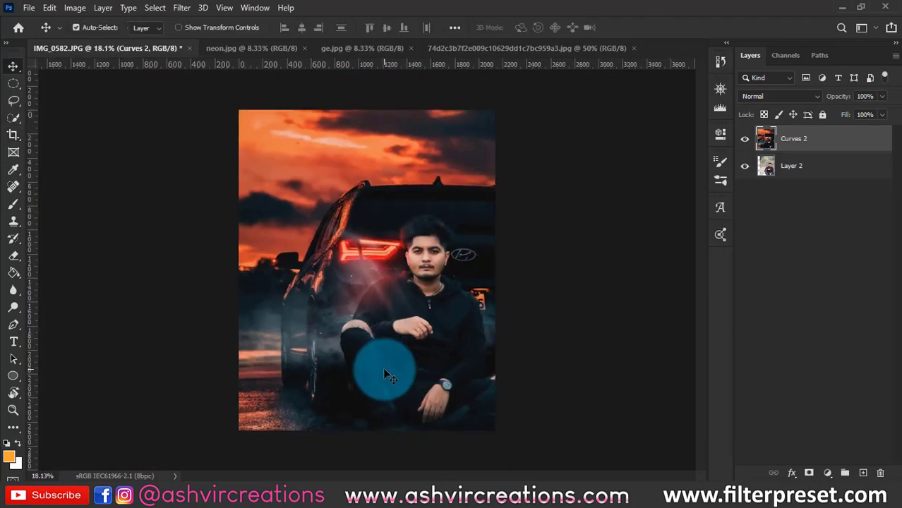
scroll(382, 367, up, 1)
Duplicate the merged Curves 2 layer and set the copy's blend mode to Screen.
right_click(808, 134)
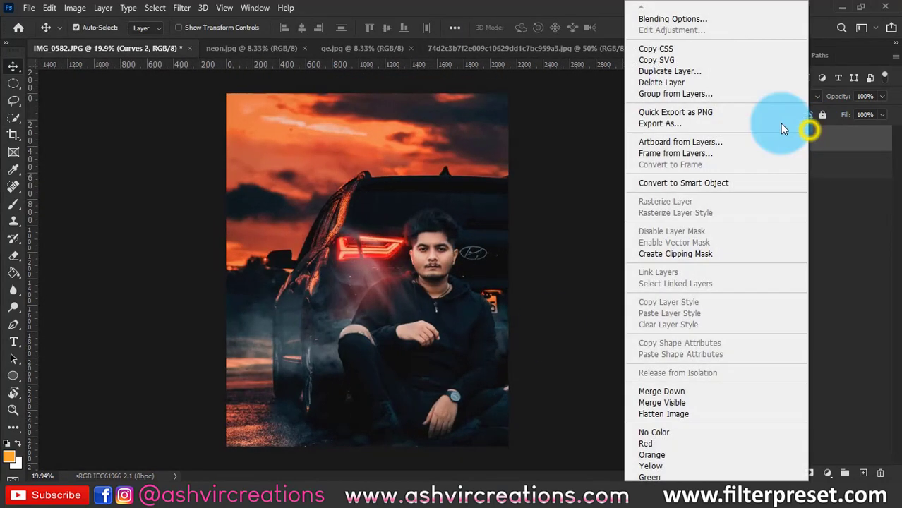
click(709, 71)
click(557, 126)
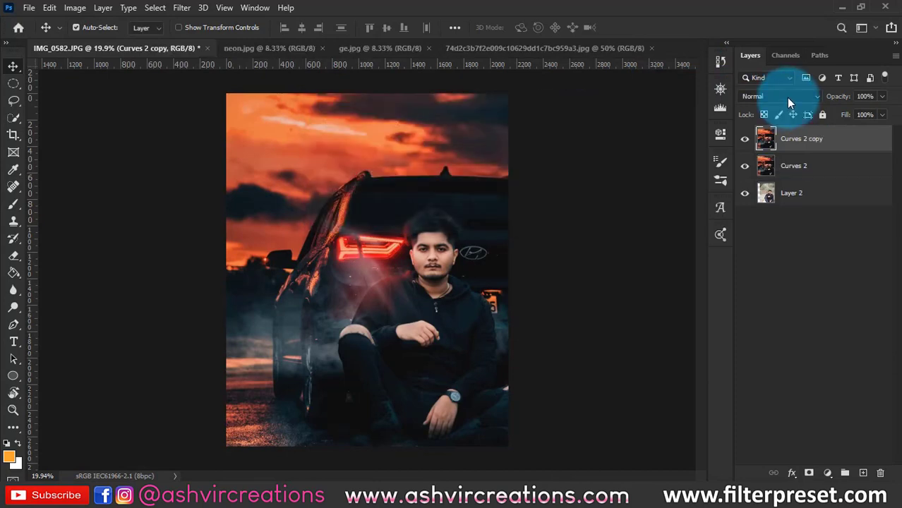
click(789, 98)
click(761, 205)
Split the Screen copy's Blend If black slider for the underlying layer to 0 / 251 and apply it.
right_click(810, 135)
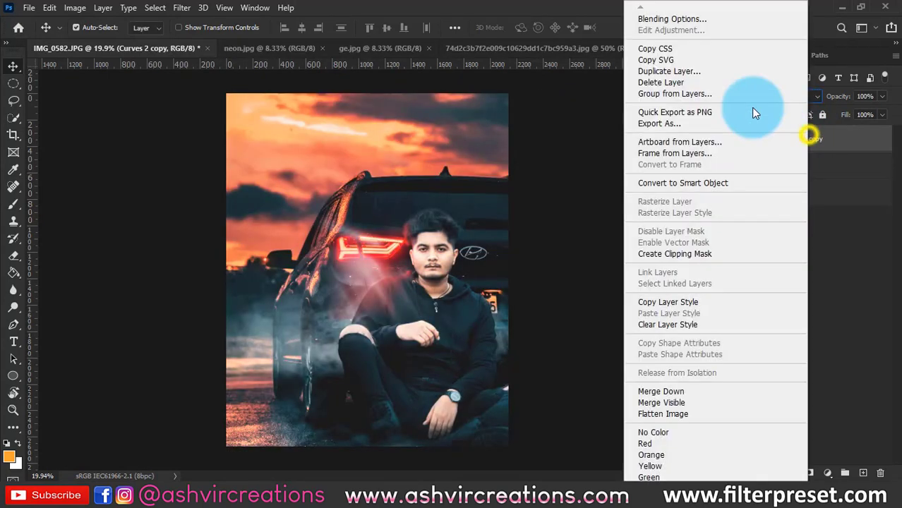
click(699, 22)
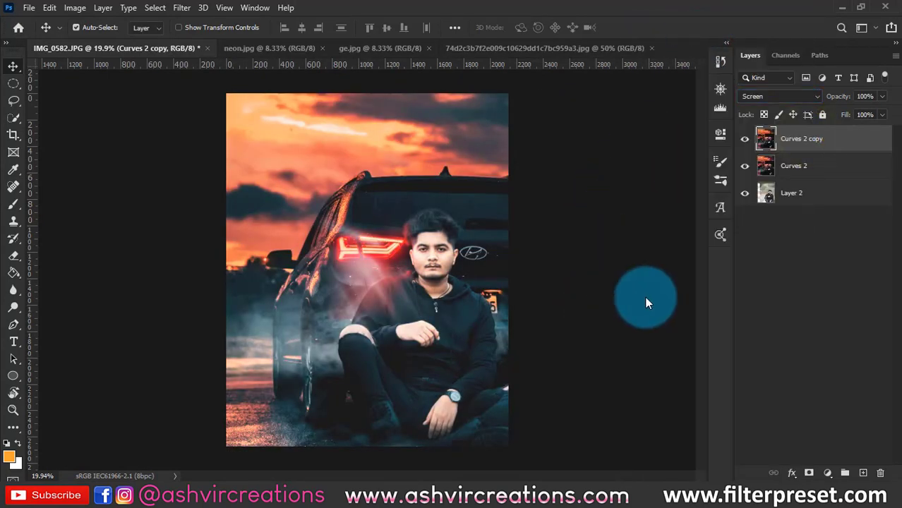
drag(566, 419, 731, 419)
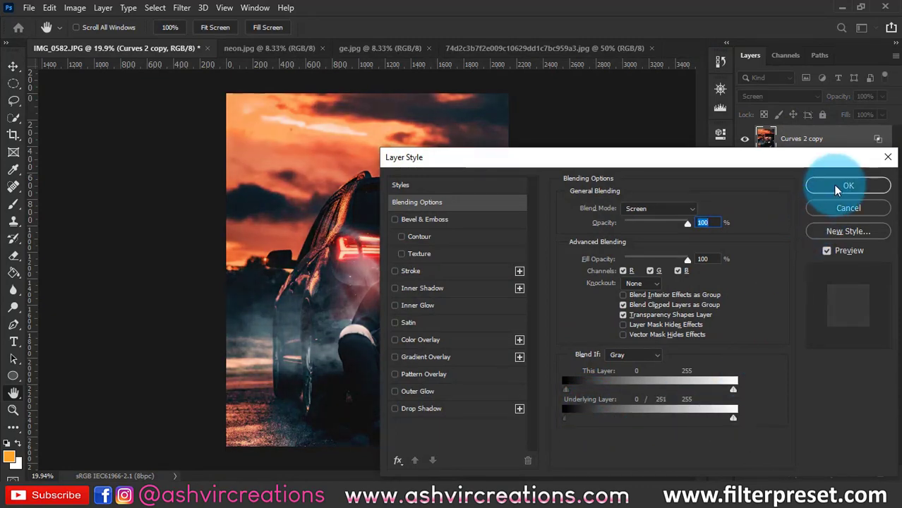
click(835, 187)
Duplicate the Curves 2 layer again, place the copy on top and set its blend mode to Multiply.
mouse_move(790, 138)
mouse_down()
mouse_move(795, 168)
mouse_move(795, 138)
mouse_up()
click(764, 99)
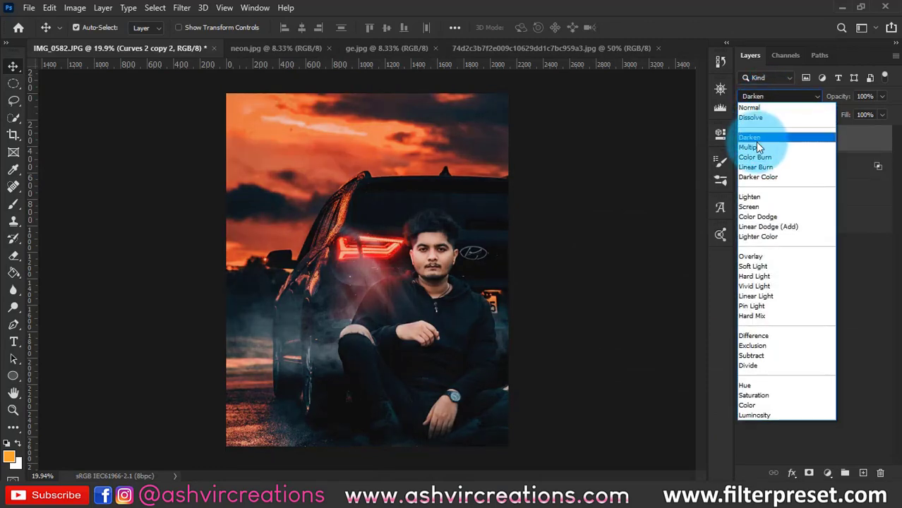
click(774, 147)
Split the Multiply copy's Blend If white slider for the underlying layer to 0 / 255 and apply it.
right_click(774, 147)
click(709, 27)
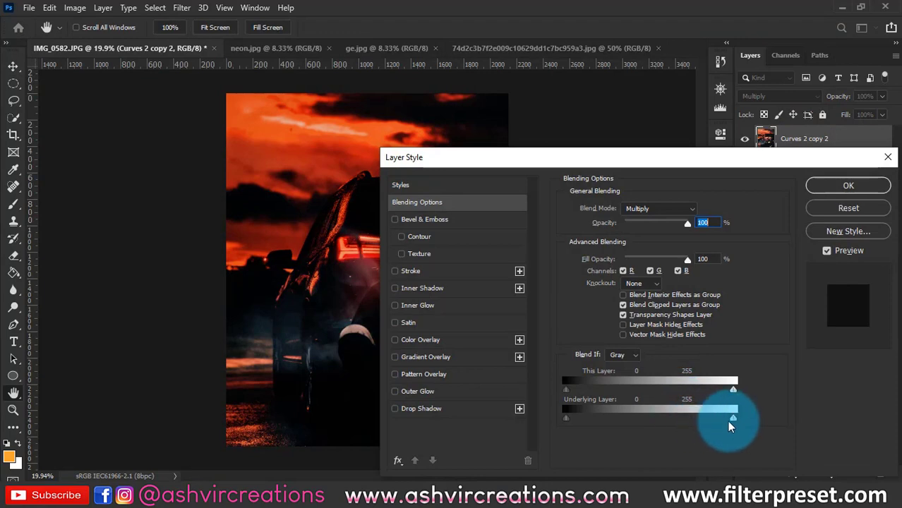
drag(730, 424, 544, 418)
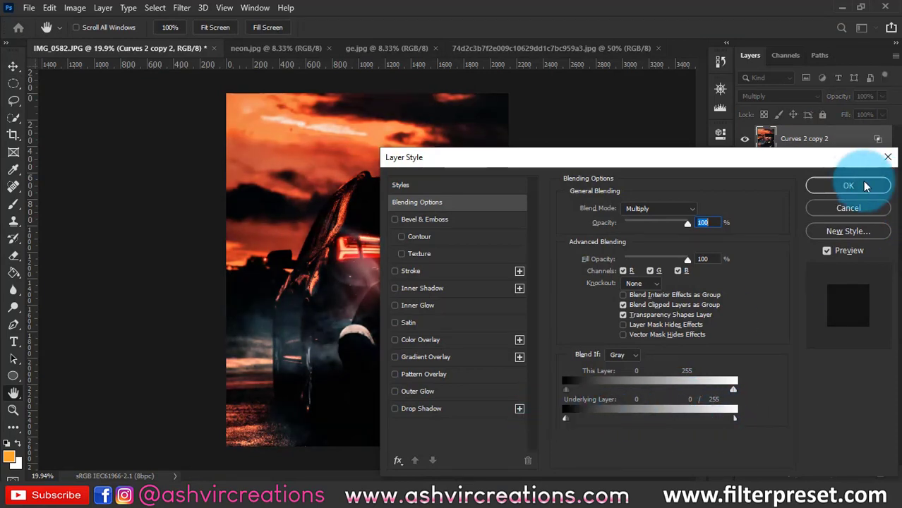
click(849, 185)
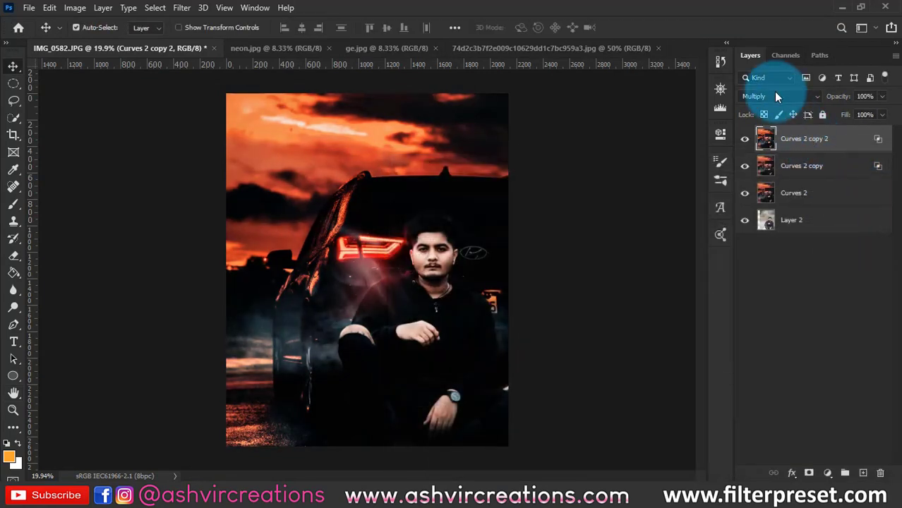
Group the Screen and Multiply copies and add a layer mask to the group.
ctrl+click(794, 167)
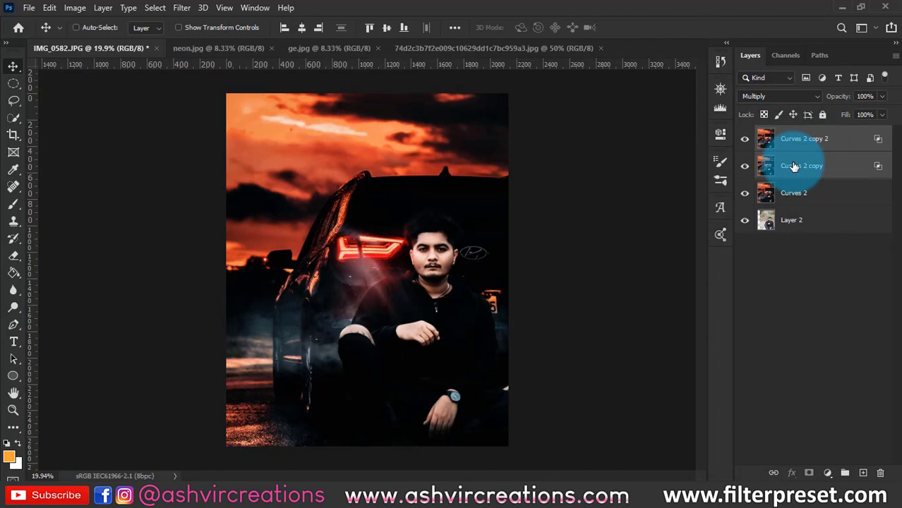
key(ctrl+g)
click(809, 472)
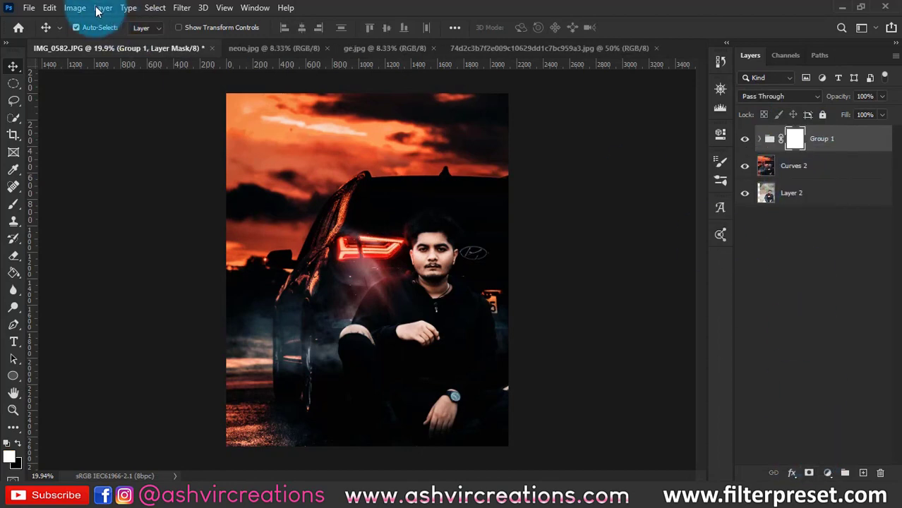
Use Apply Image on the group's mask with the merged RGB image, Multiply blending and 100% opacity.
click(75, 8)
click(101, 200)
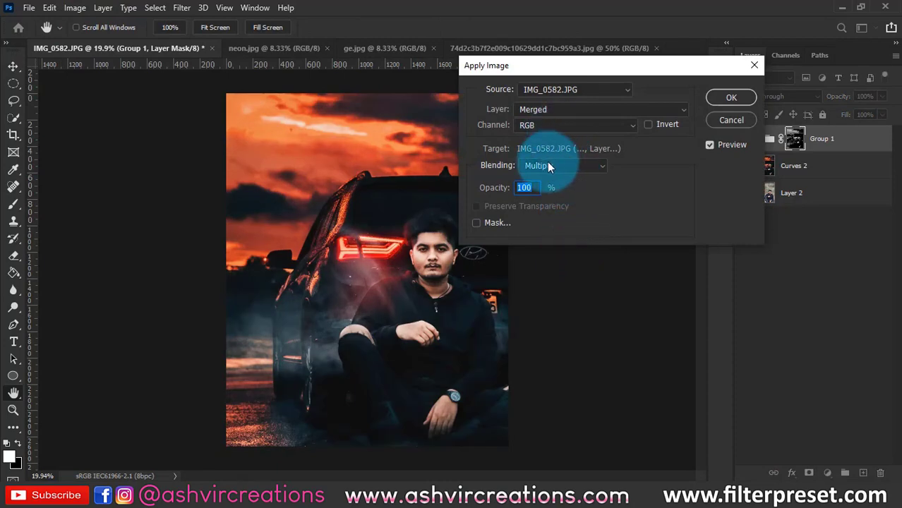
click(725, 95)
Compare the image with and without the masked group, both close up on the man's face and across the whole composite.
scroll(443, 267, up, 2)
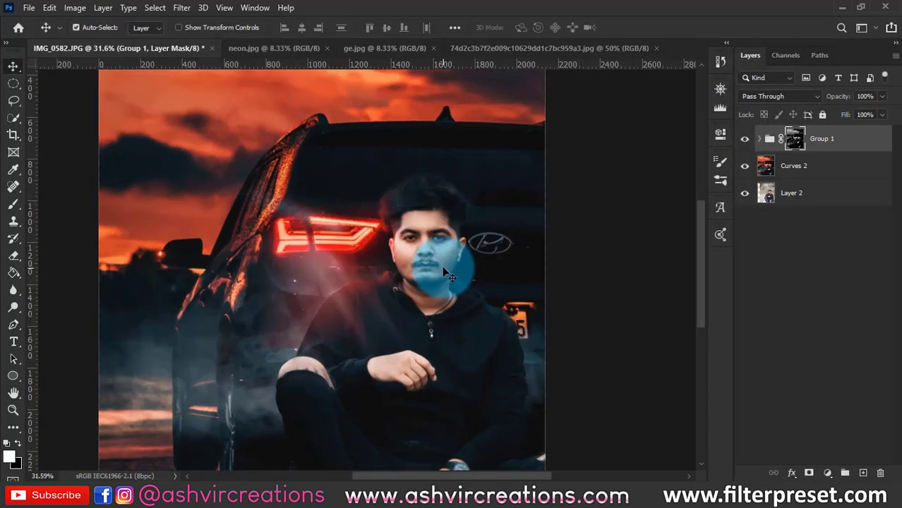
scroll(444, 268, down, 1)
click(746, 139)
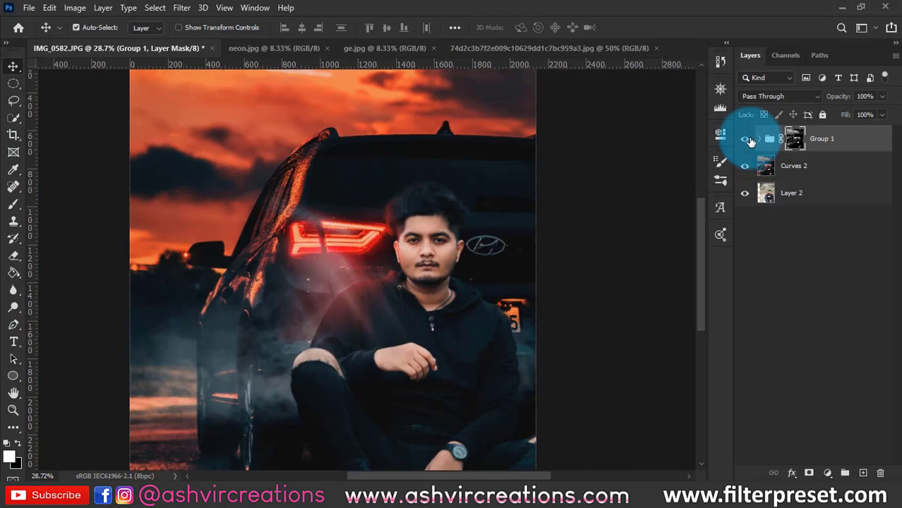
scroll(442, 265, up, 5)
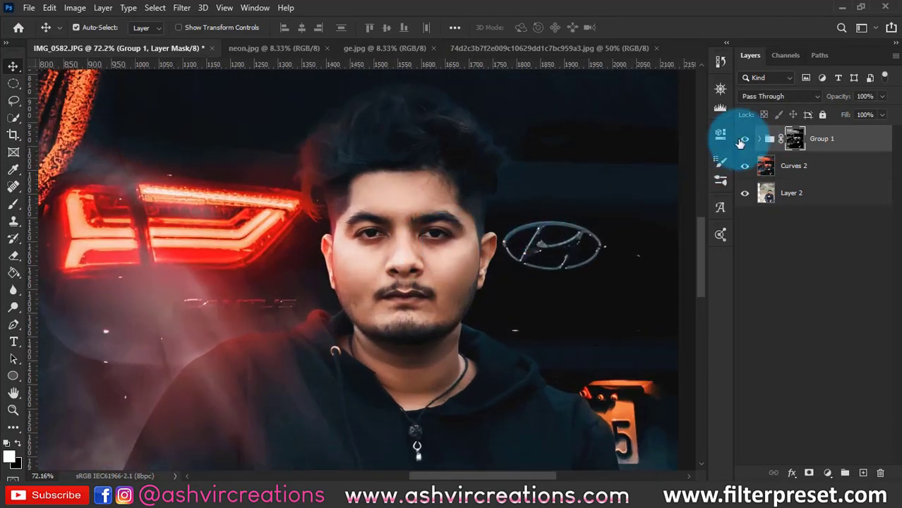
click(741, 140)
click(741, 140)
click(741, 141)
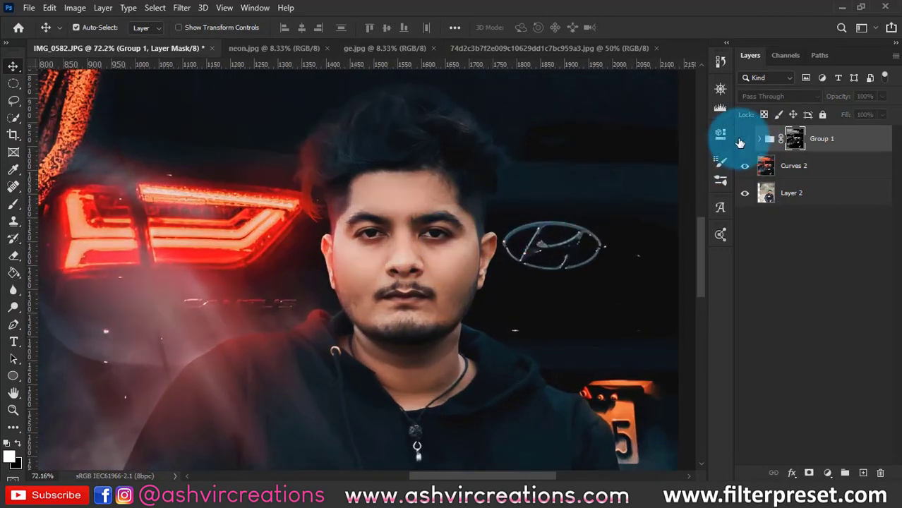
click(741, 140)
click(741, 140)
click(741, 141)
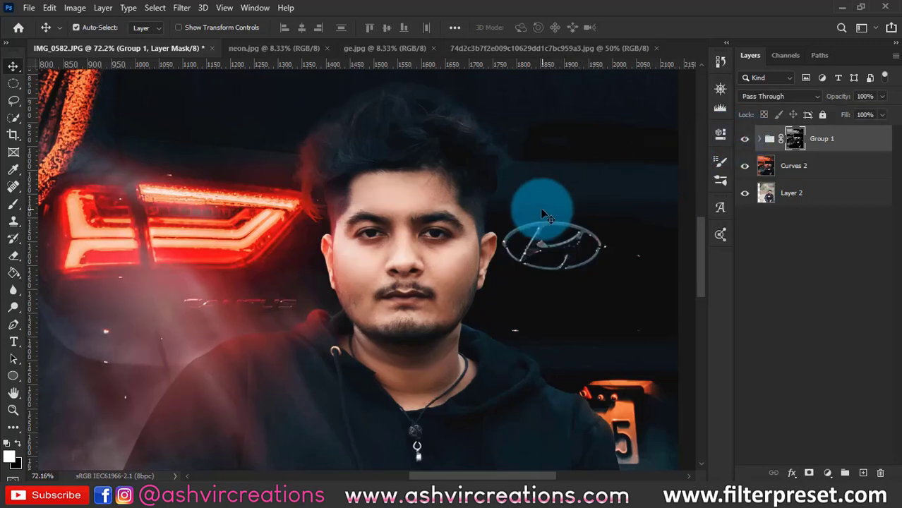
scroll(540, 208, down, 4)
key(ctrl+0)
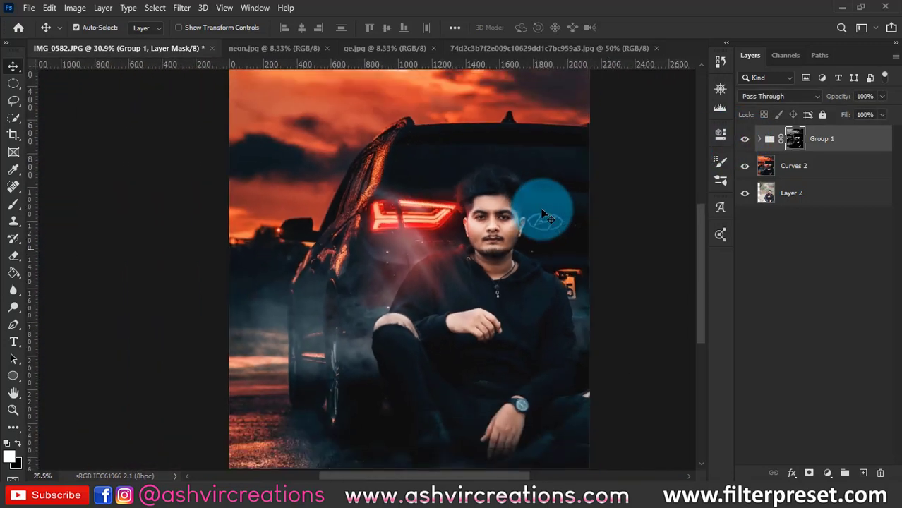
click(744, 139)
click(742, 140)
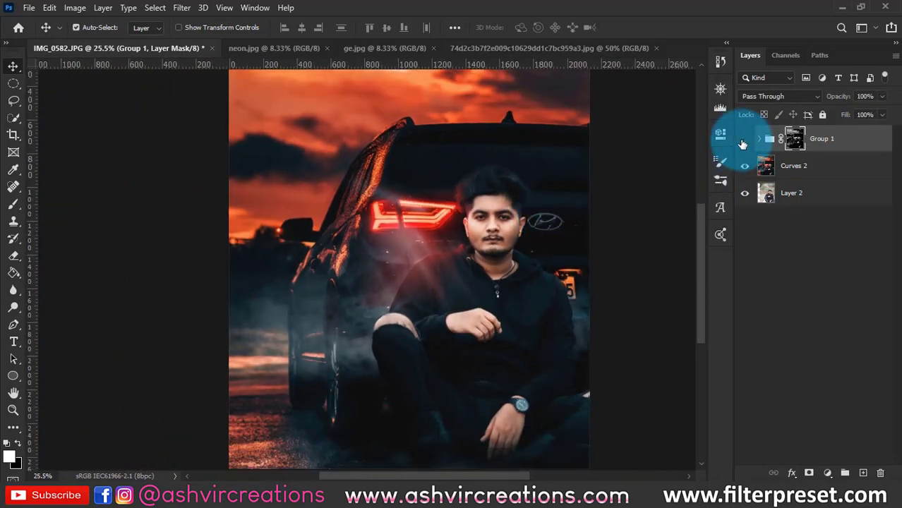
click(742, 140)
click(742, 140)
scroll(603, 215, down, 4)
scroll(603, 219, up, 1)
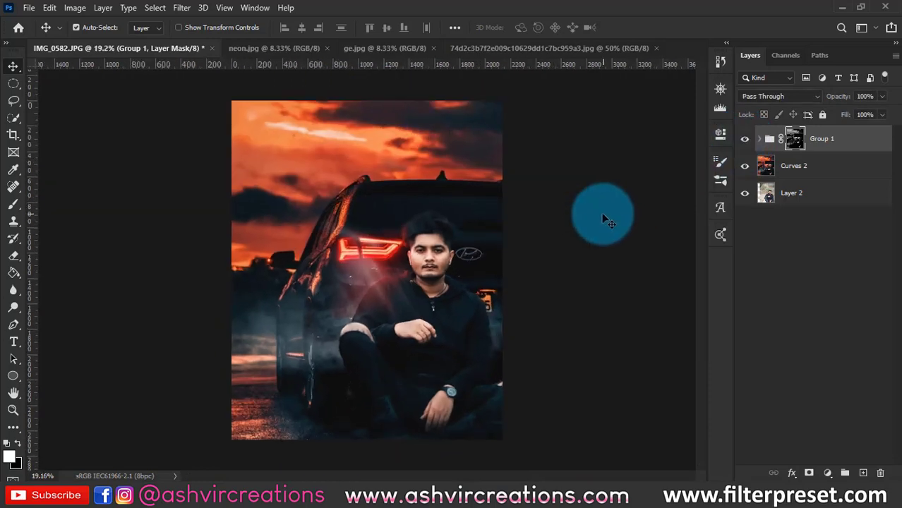
Merge Group 1 with the Curves 2 layer, leaving the original photo of the man separate.
click(796, 166)
right_click(800, 166)
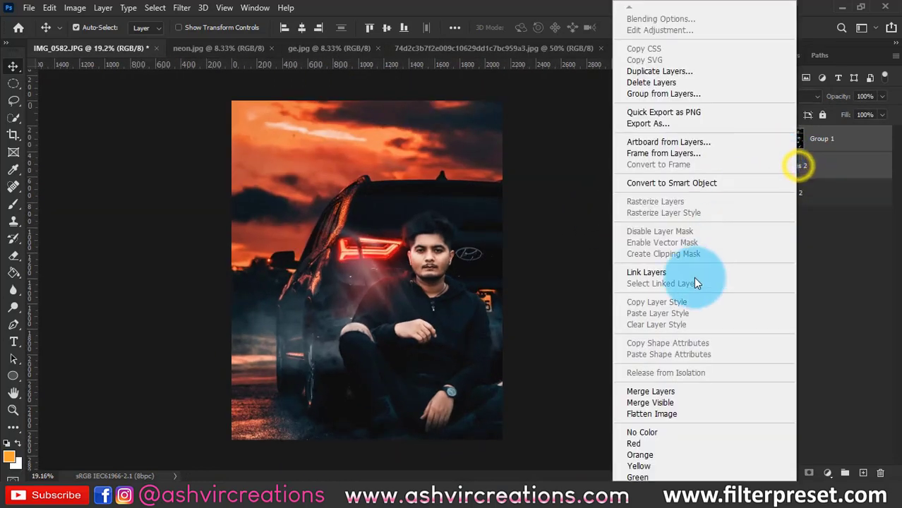
click(662, 391)
Examine the merged composite up close and as a whole, and compare it with the original photo of the man.
scroll(427, 237, up, 2)
scroll(427, 237, up, 4)
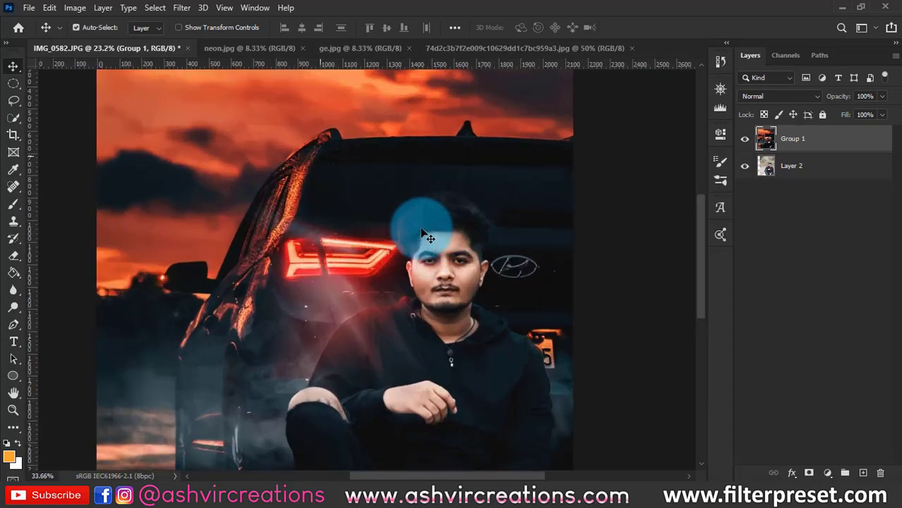
scroll(427, 238, down, 1)
scroll(421, 231, down, 5)
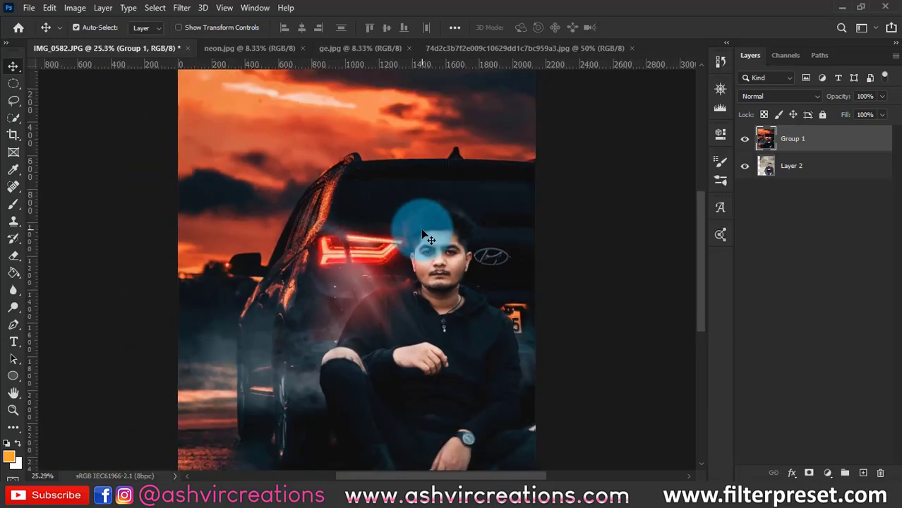
scroll(441, 239, up, 10)
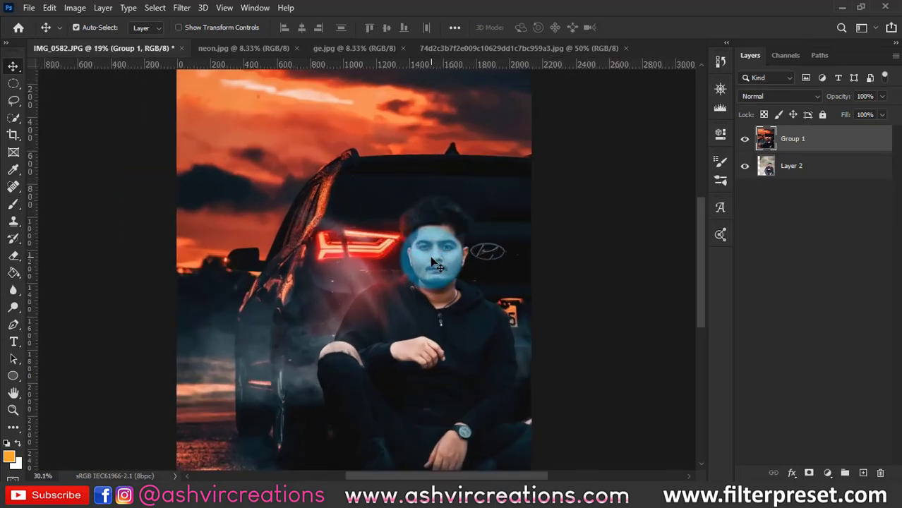
scroll(439, 254, down, 10)
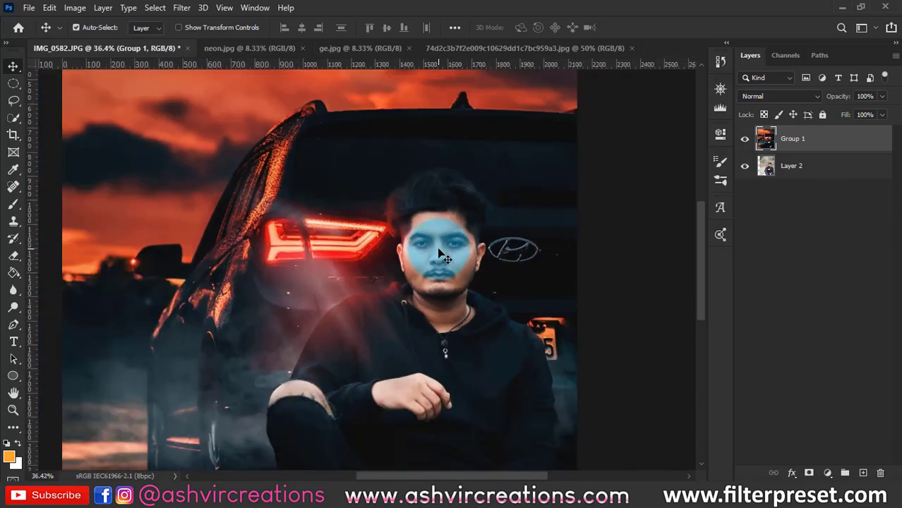
scroll(439, 254, up, 1)
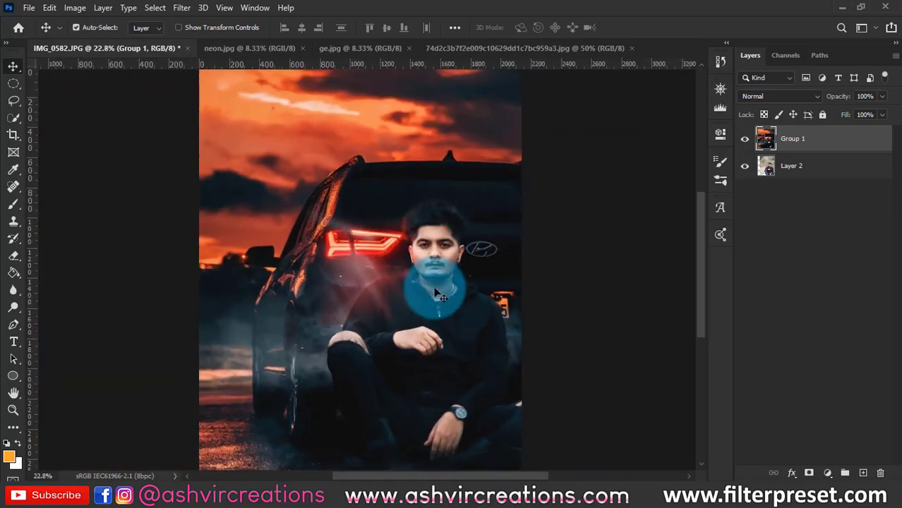
click(745, 139)
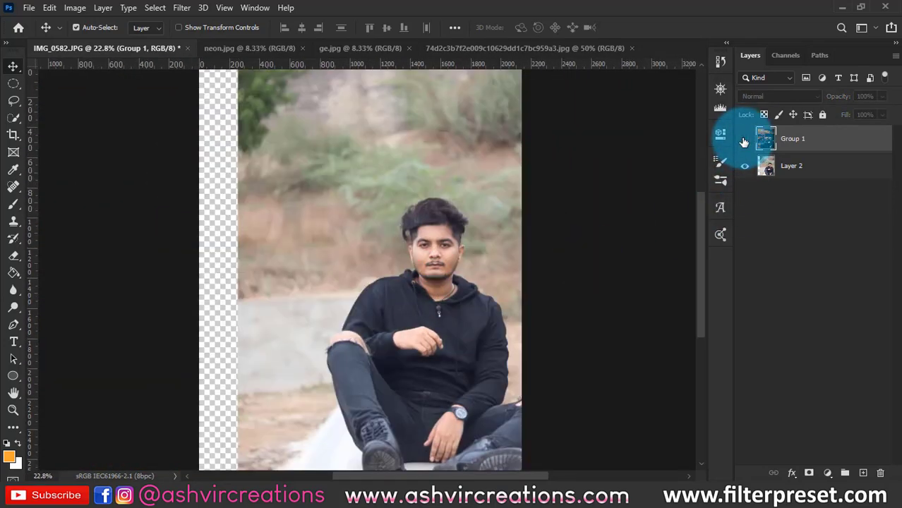
click(745, 139)
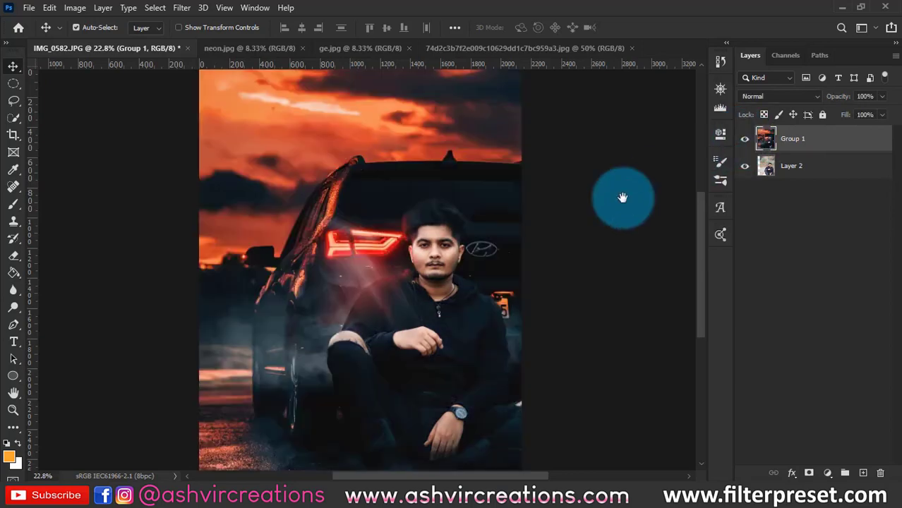
scroll(433, 247, up, 5)
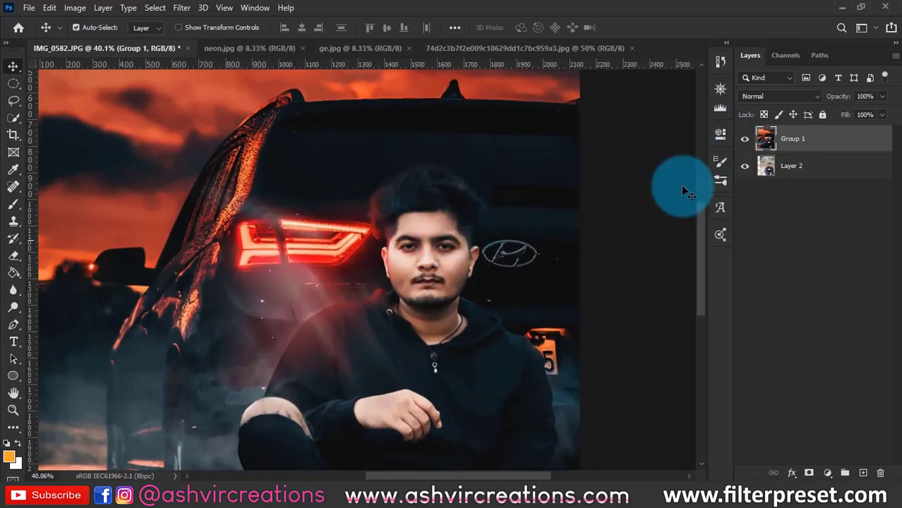
click(745, 139)
click(744, 139)
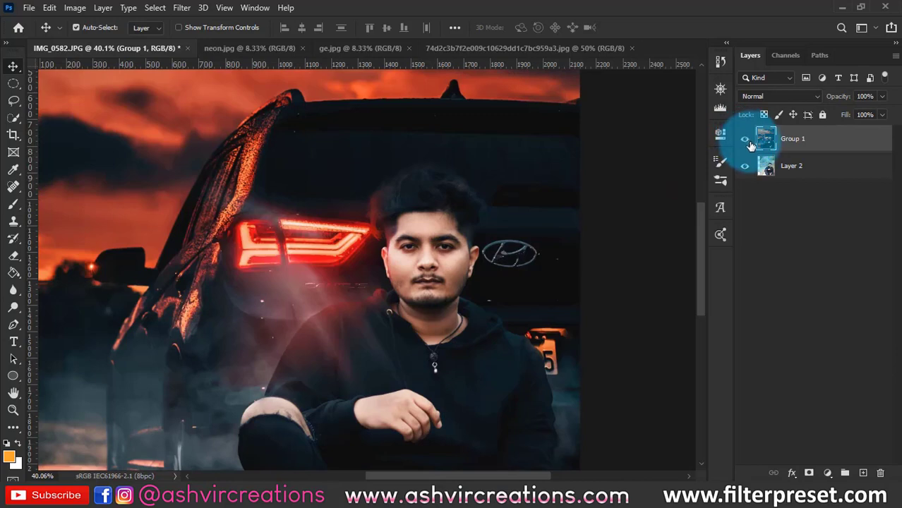
Add a Brightness/Contrast adjustment layer above the merged composite with brightness at 150.
click(828, 472)
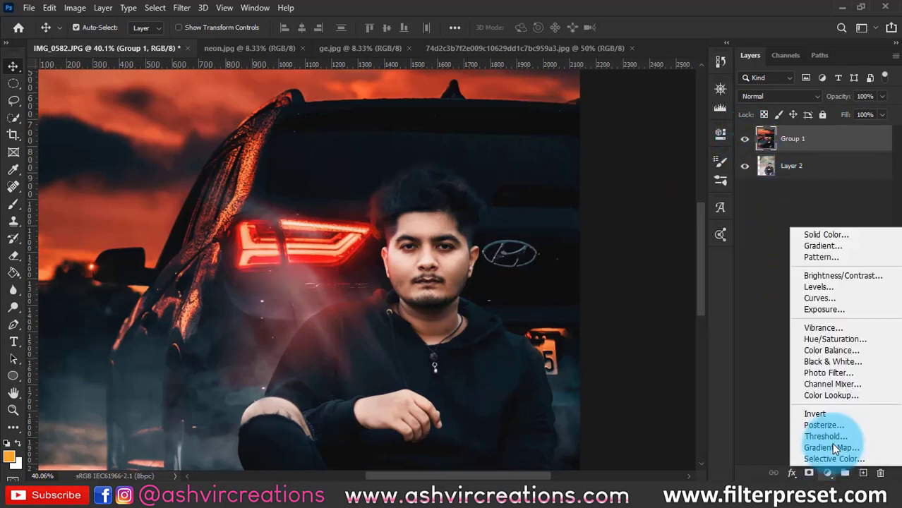
click(840, 275)
drag(617, 209, 699, 209)
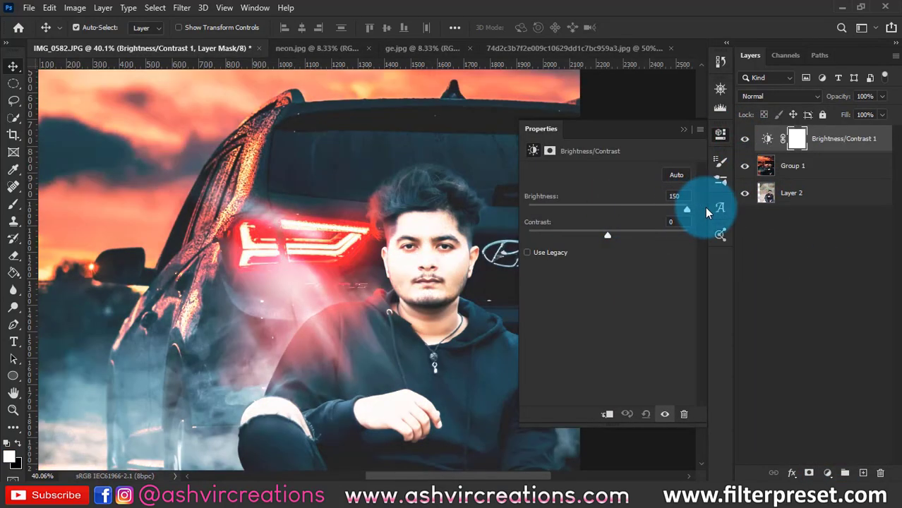
click(686, 128)
Split the adjustment's Blend If black slider for the underlying layer to 0 / 255, and invert its mask to black.
right_click(835, 134)
click(711, 20)
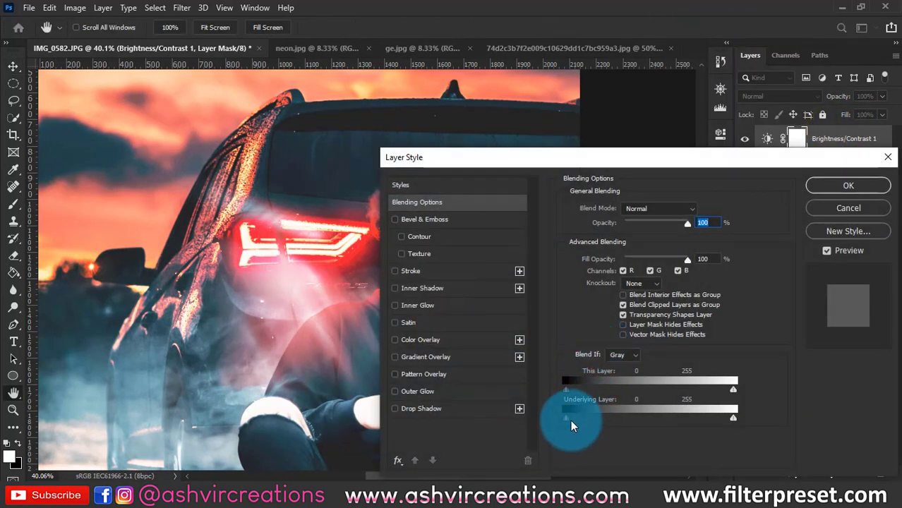
drag(569, 418, 733, 418)
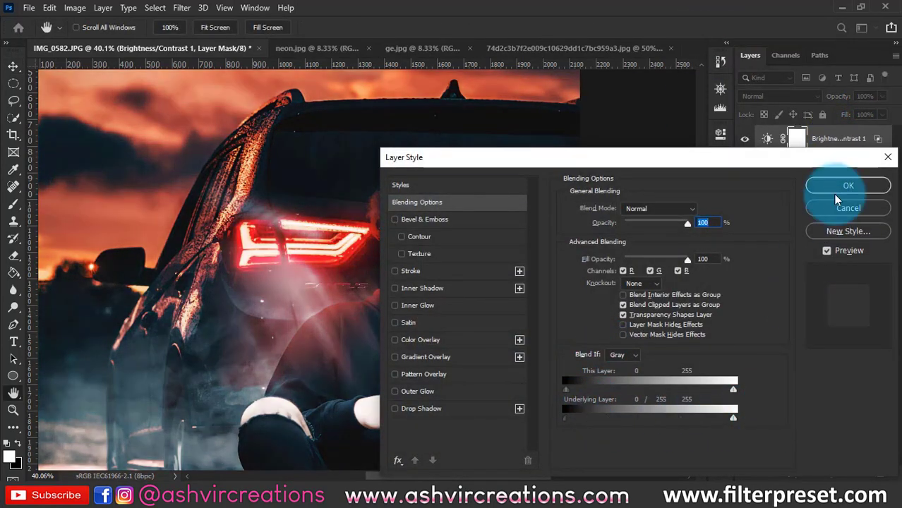
click(845, 185)
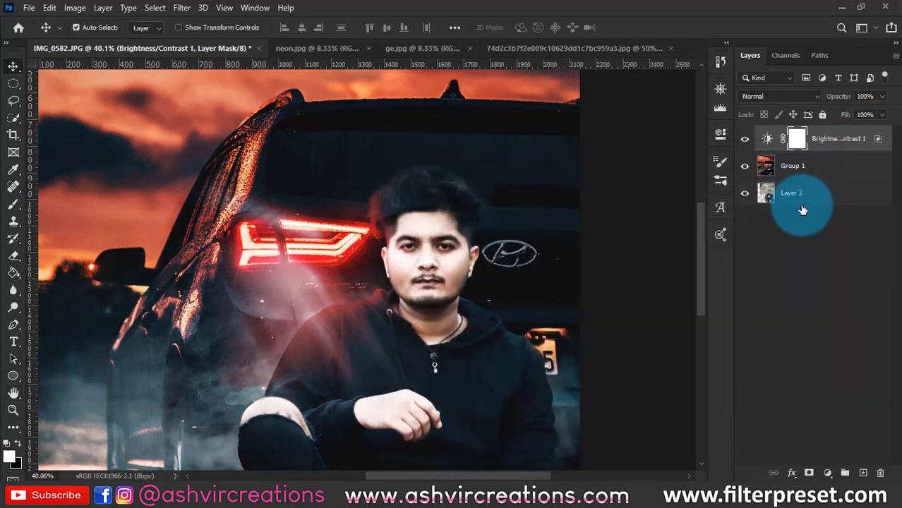
key(ctrl+i)
Brighten the man's eyes by painting white on the adjustment mask with an 80 px brush at 37% opacity, and compare before and after.
key(b)
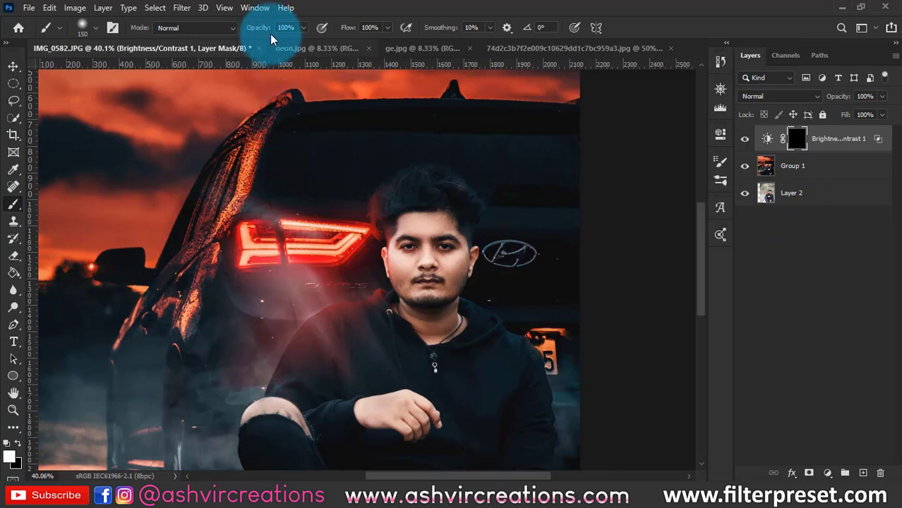
drag(263, 32, 231, 33)
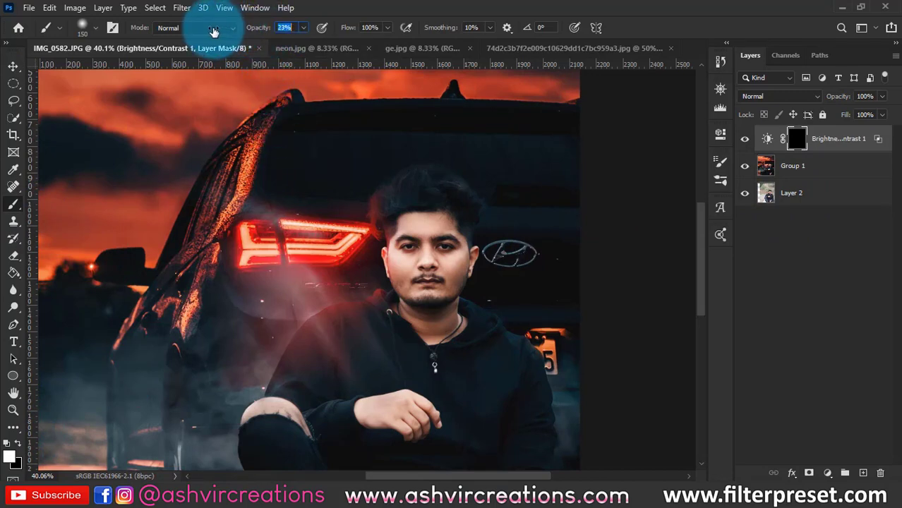
scroll(448, 246, up, 8)
key(bracketleft)
key(bracketleft)
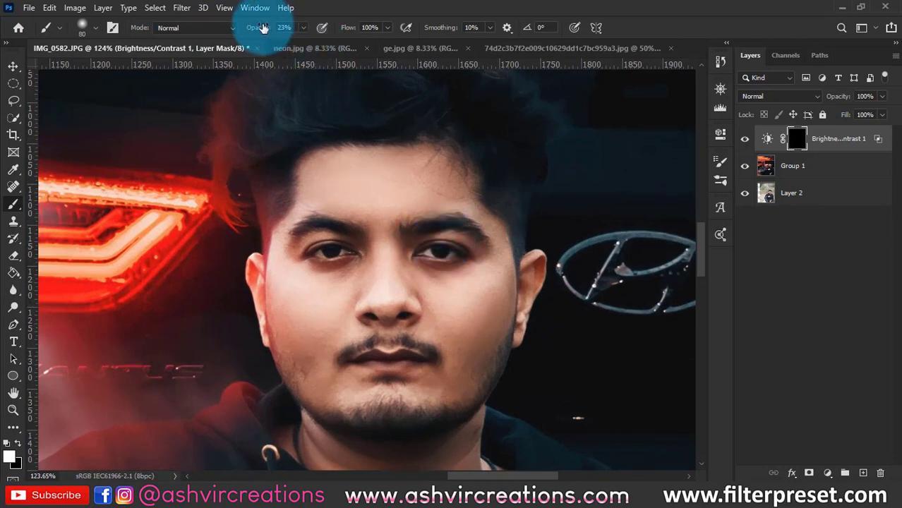
drag(261, 29, 270, 30)
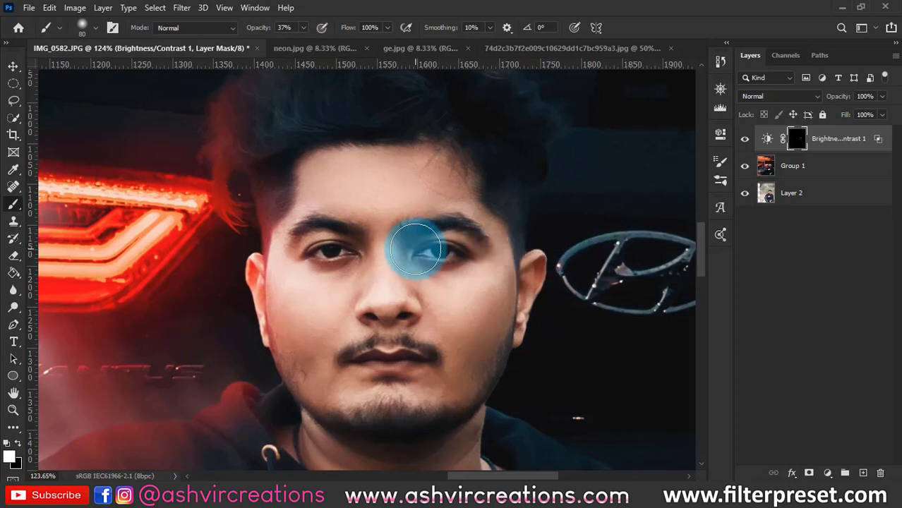
drag(464, 244, 503, 199)
click(746, 139)
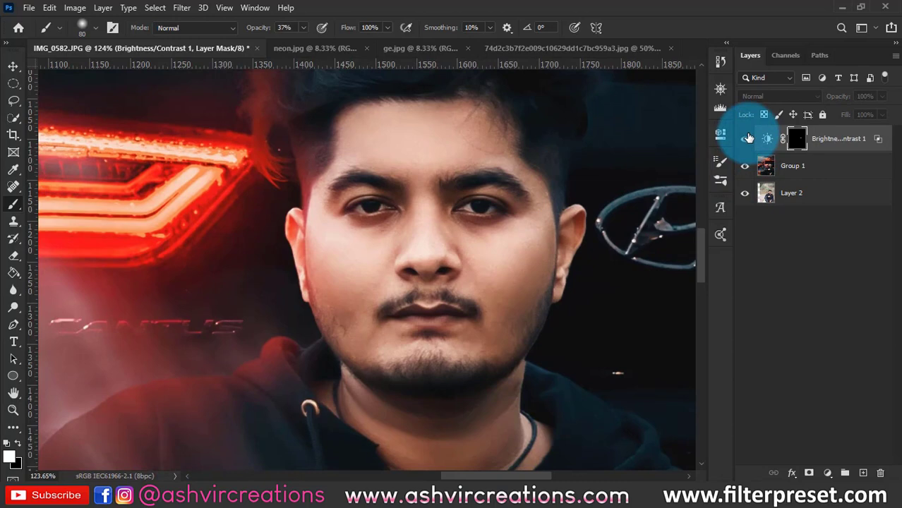
click(747, 139)
click(747, 139)
click(748, 138)
click(749, 138)
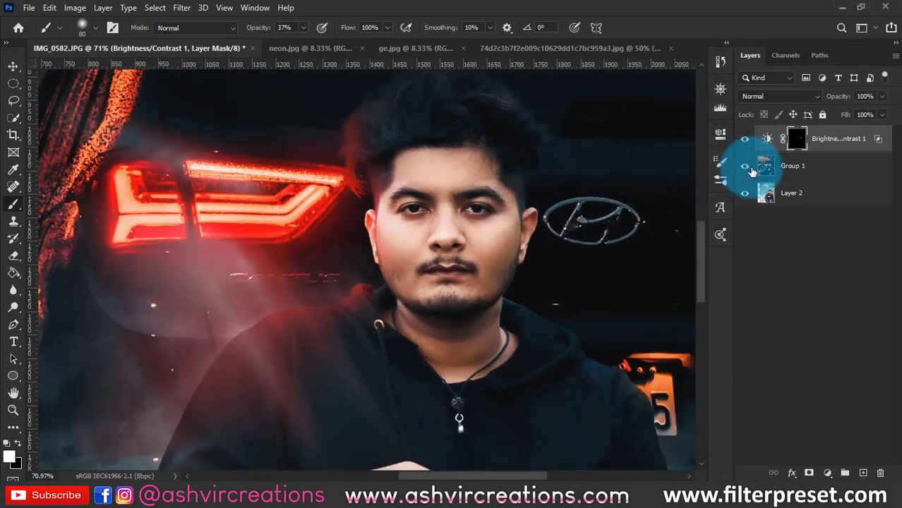
Merge the Brightness/Contrast adjustment with Group 1, leaving the original photo of the man separate.
shift+click(794, 169)
right_click(797, 165)
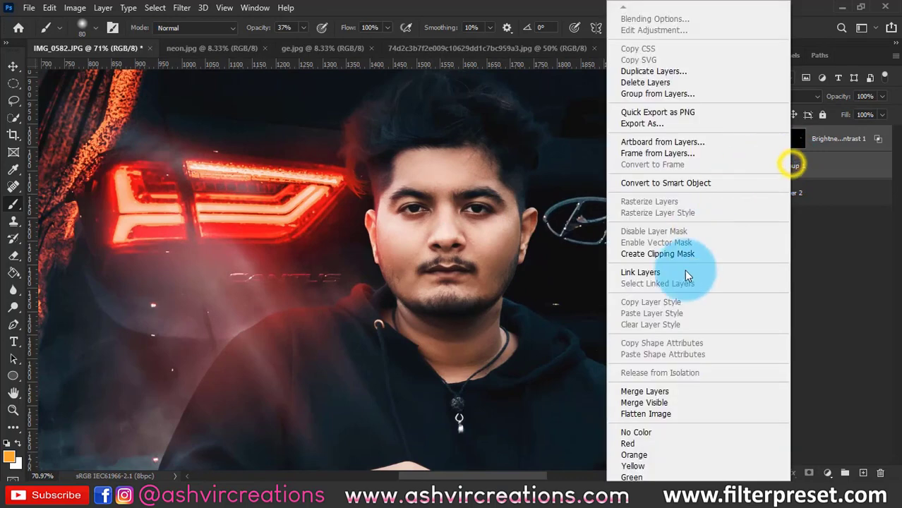
click(657, 396)
key(v)
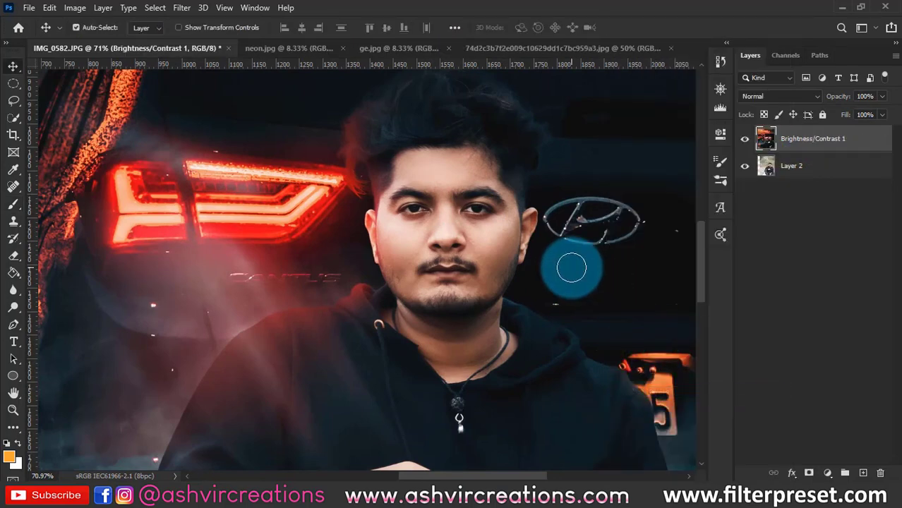
Compare the whole finished composite with the original photo of the man.
scroll(571, 267, down, 5)
scroll(570, 266, down, 3)
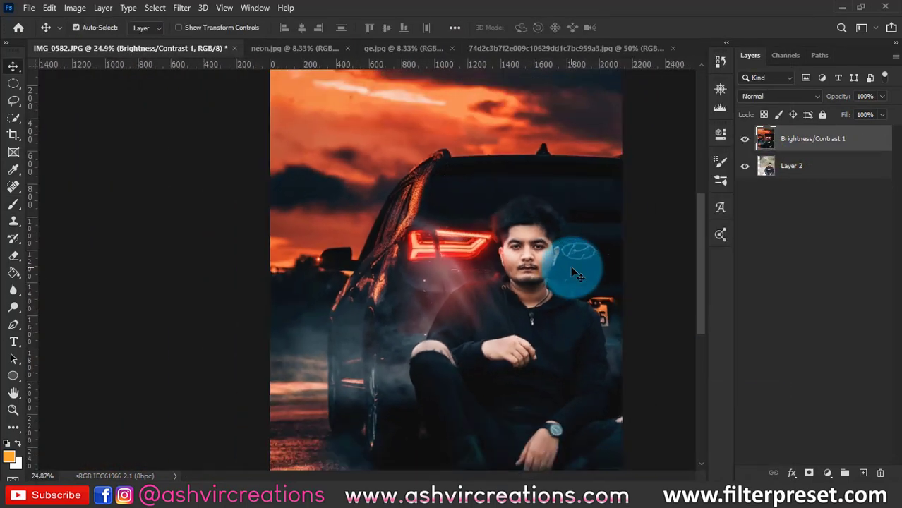
click(744, 140)
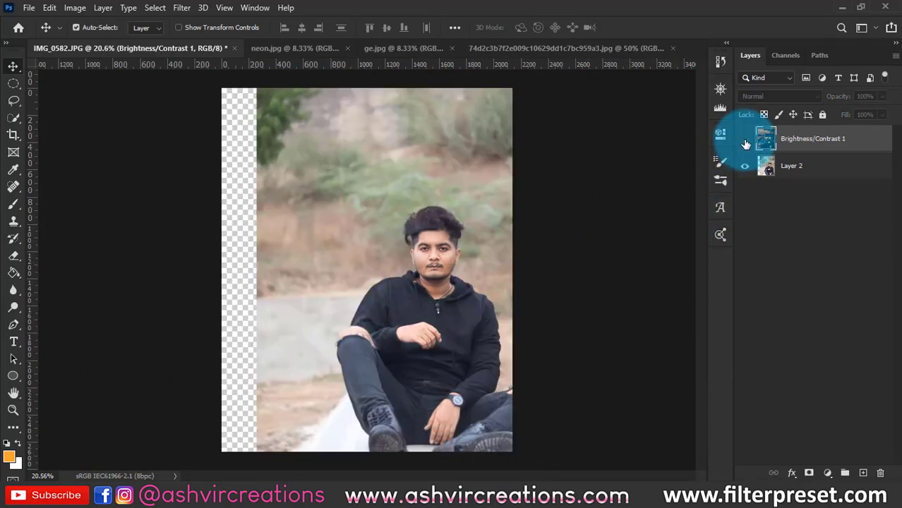
click(745, 140)
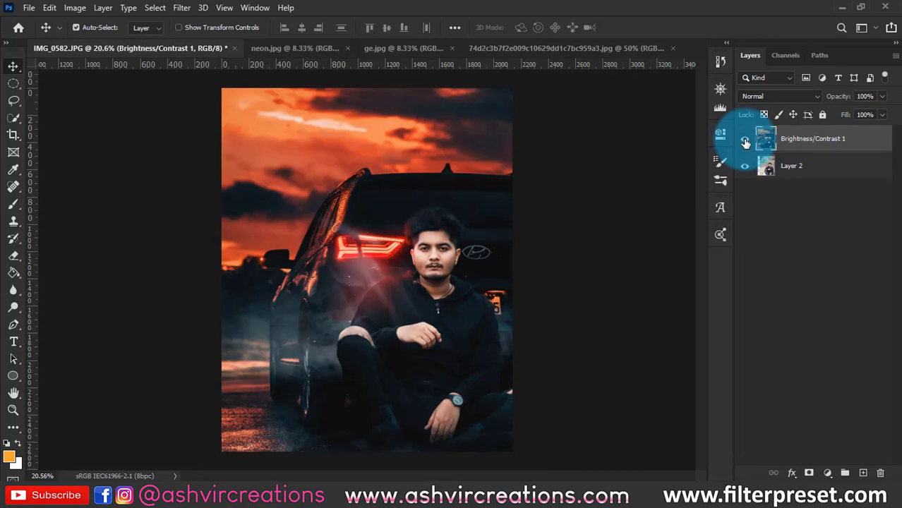
click(745, 142)
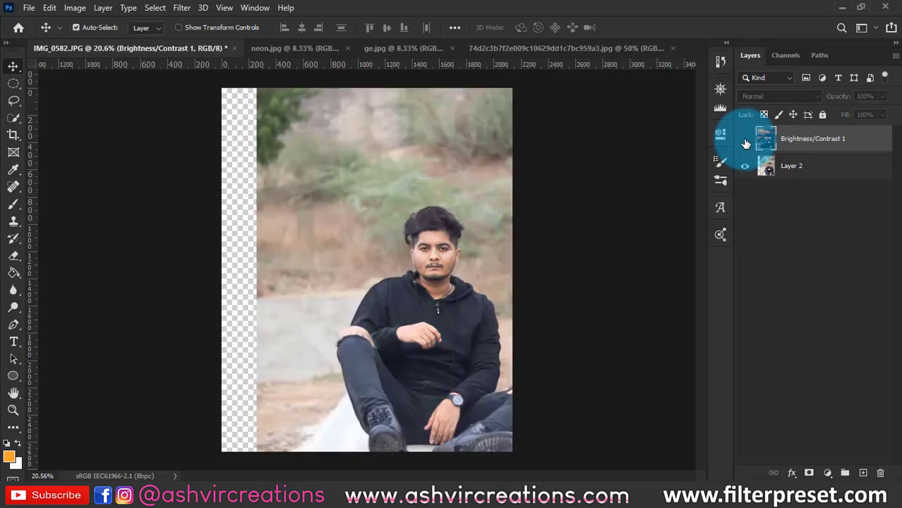
click(745, 142)
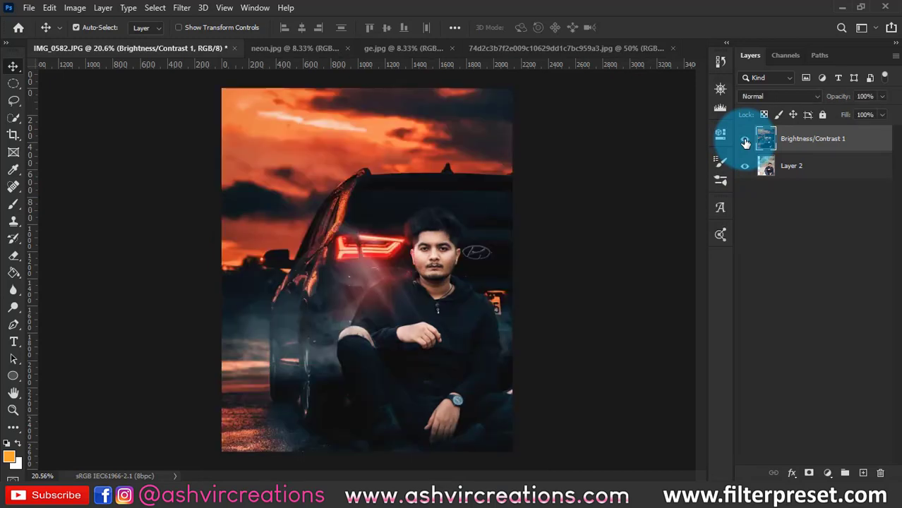
click(745, 143)
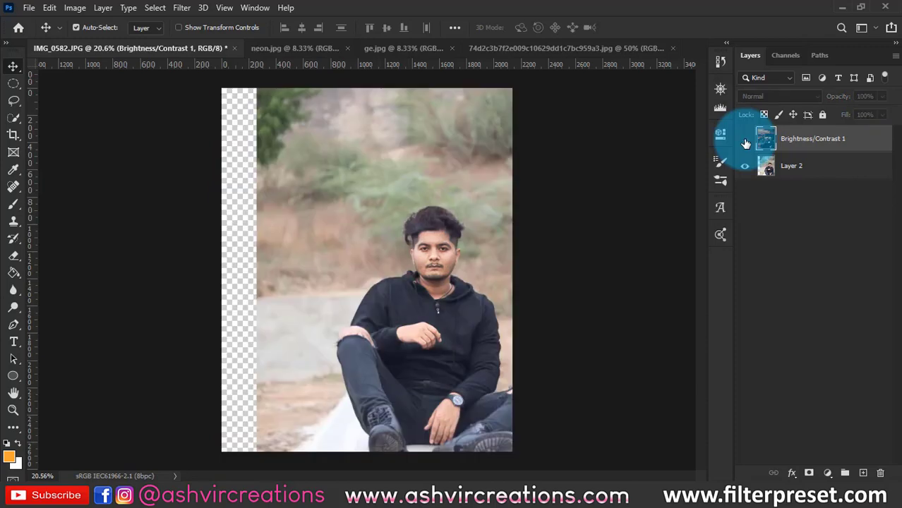
click(745, 142)
Examine the final composite closer up and as a whole, comparing it again with the original photo.
alt+scroll(569, 265, up, 1)
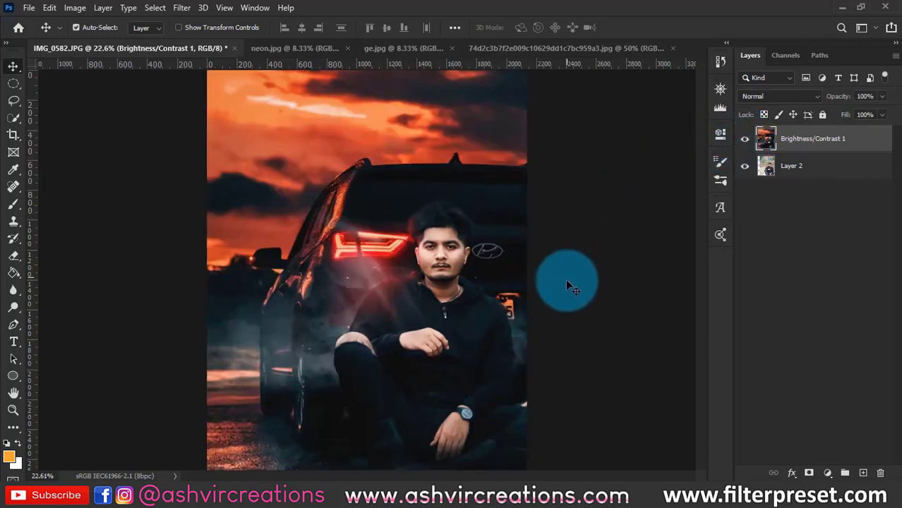
alt+scroll(565, 275, up, 1)
alt+scroll(581, 206, up, 1)
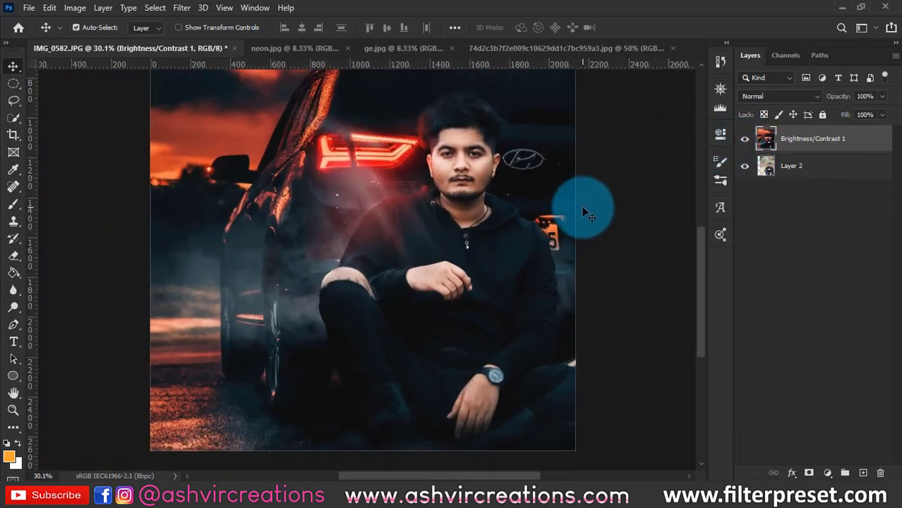
click(745, 143)
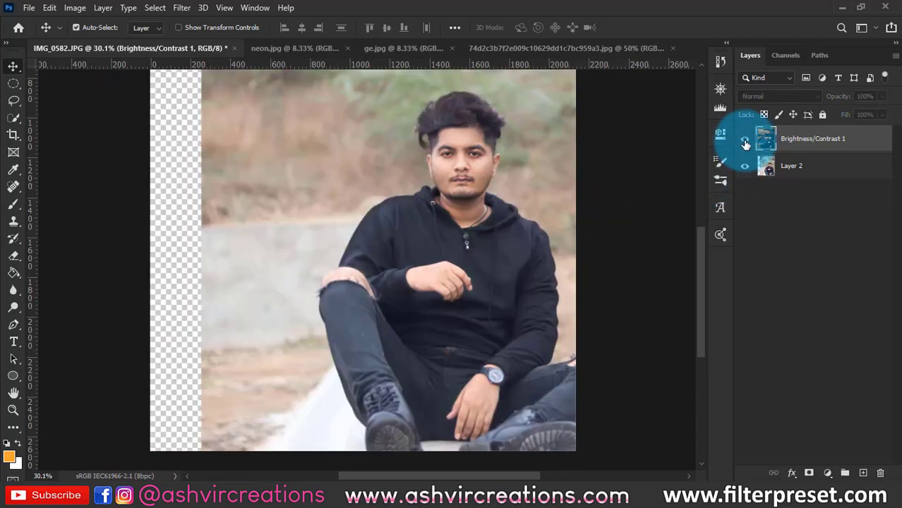
click(745, 143)
click(746, 143)
click(745, 143)
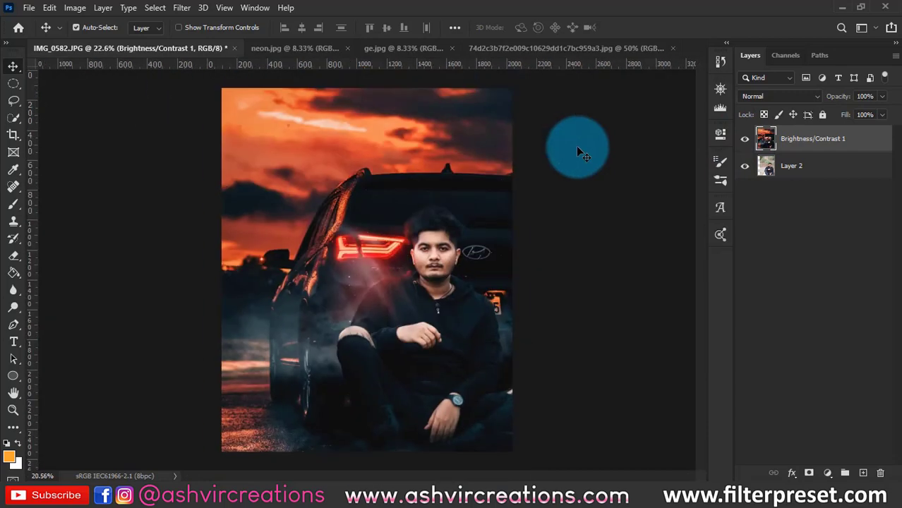
click(742, 143)
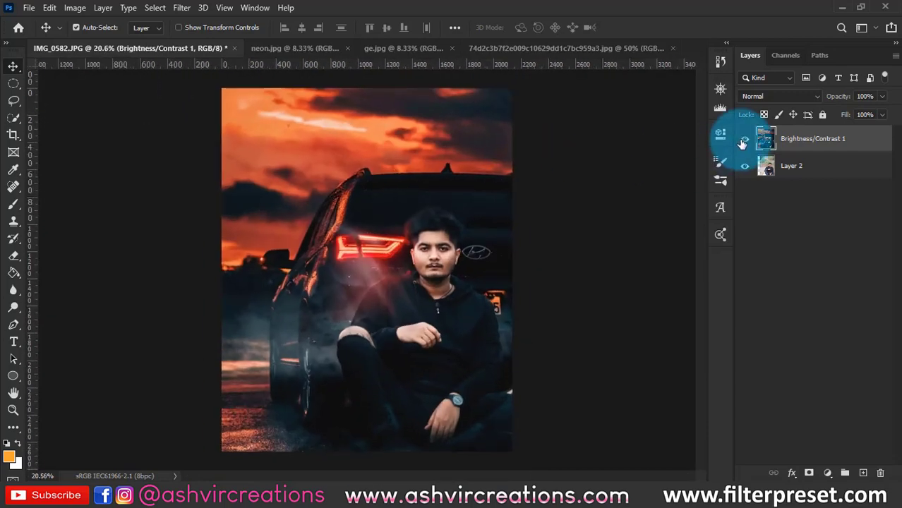
click(743, 143)
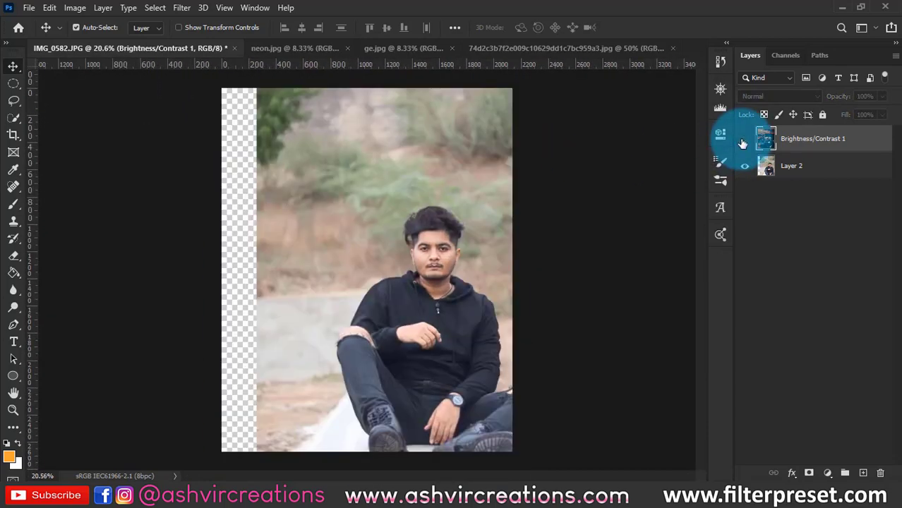
click(743, 142)
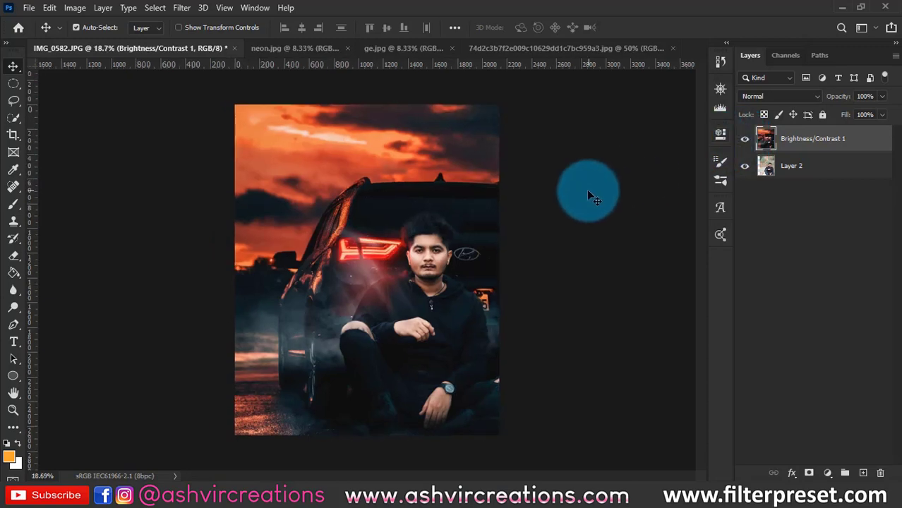
scroll(587, 192, up, 2)
scroll(575, 275, up, 5)
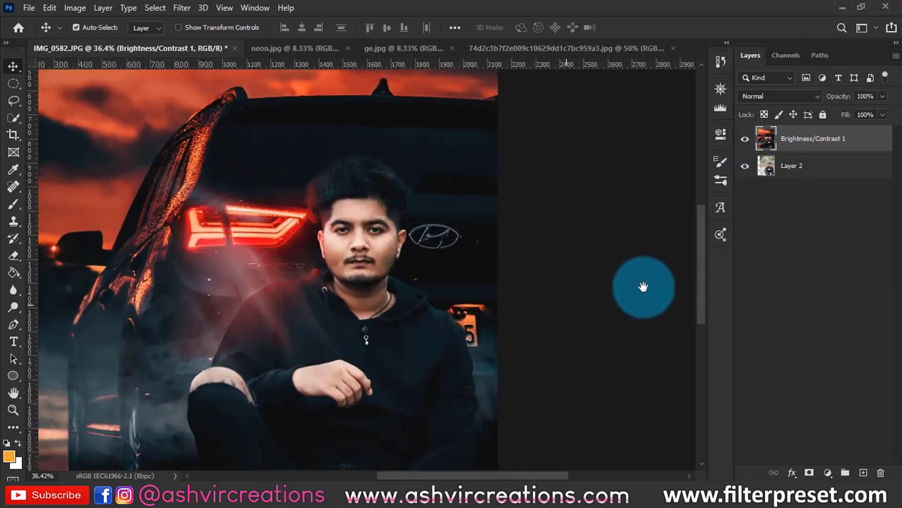
scroll(643, 286, down, 3)
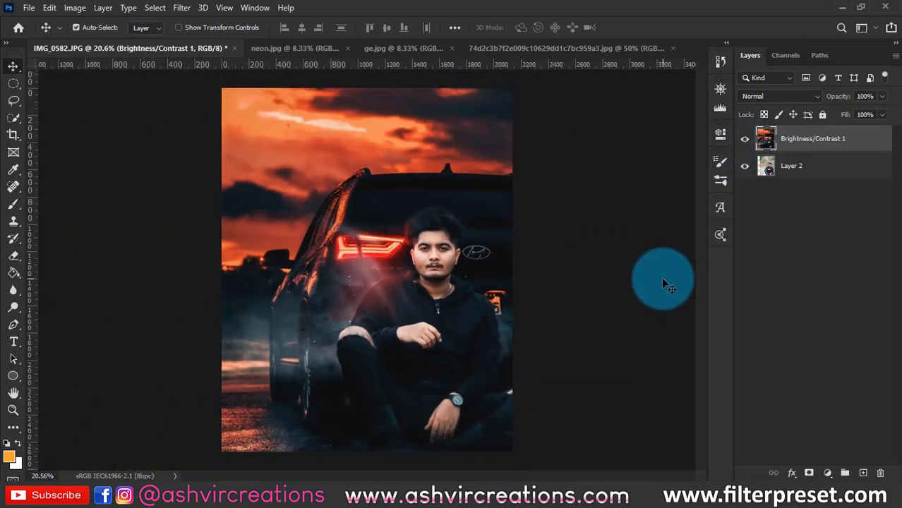